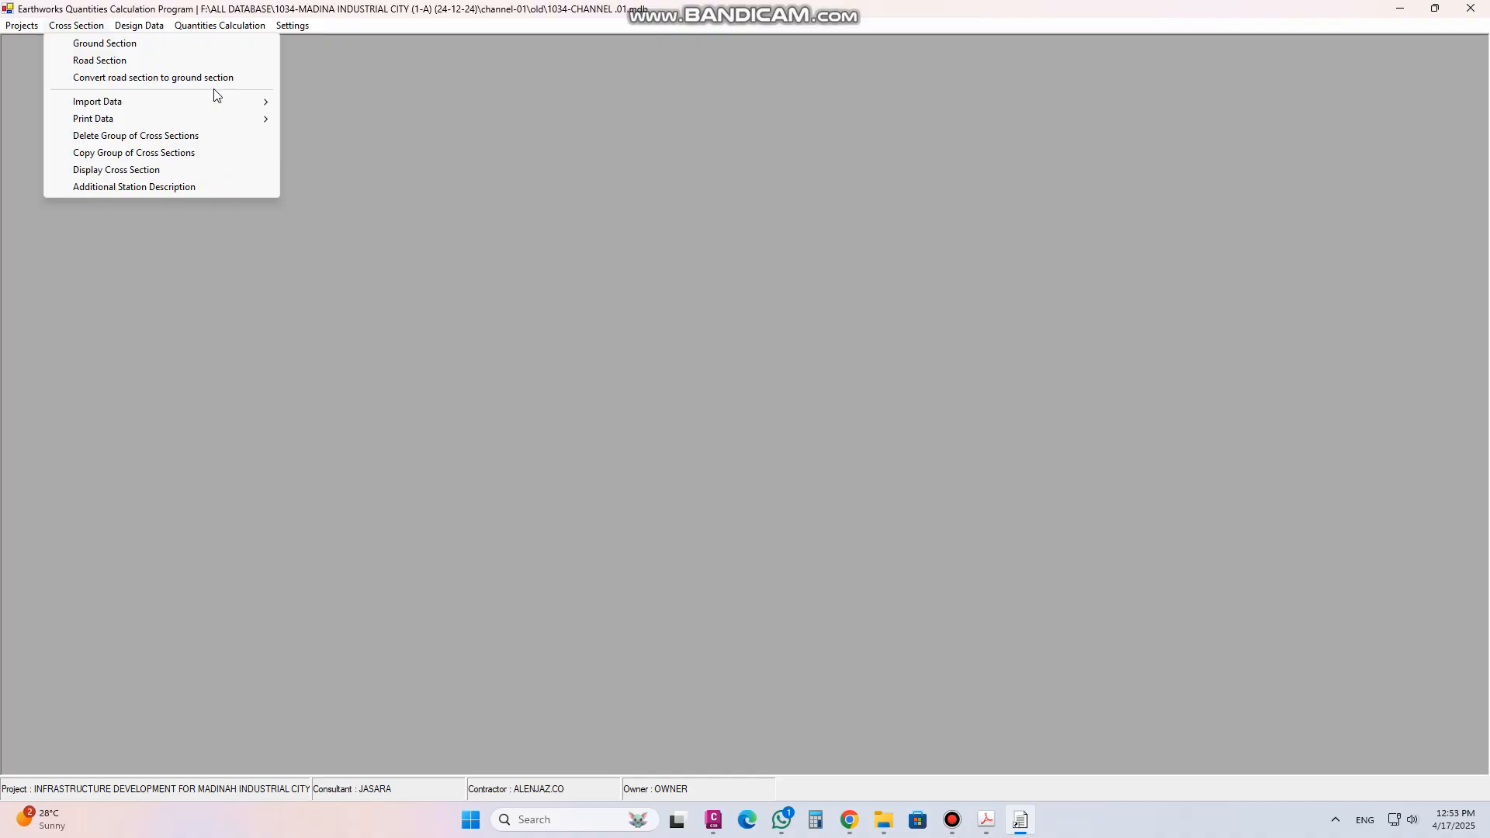
Open the ground cross section points and step through the stored stations record by record
{"action": "left_click", "coordinate": [122, 45]}
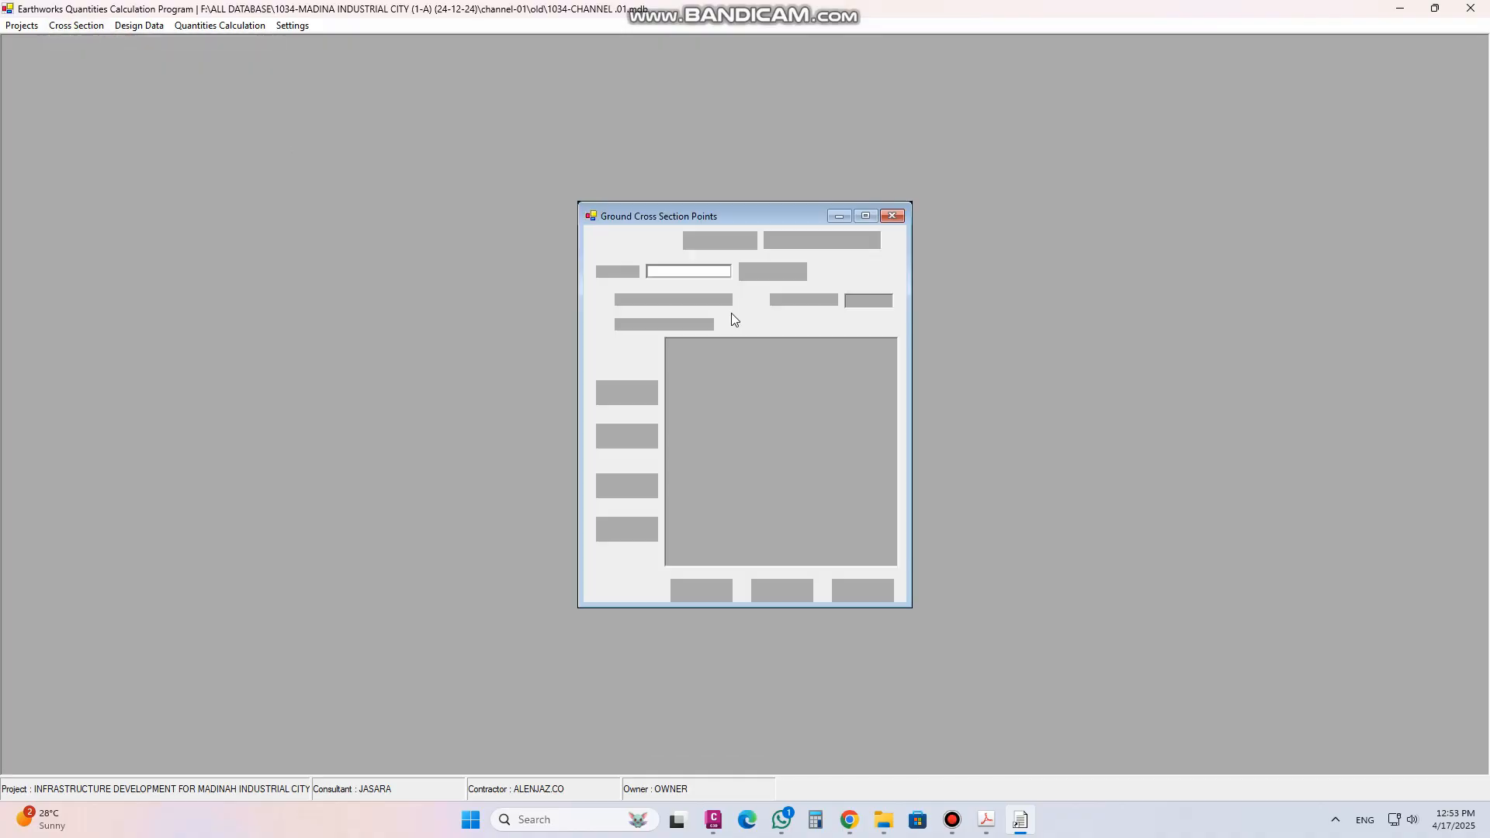
{"action": "left_click_drag", "start_coordinate": [737, 217], "coordinate": [749, 124]}
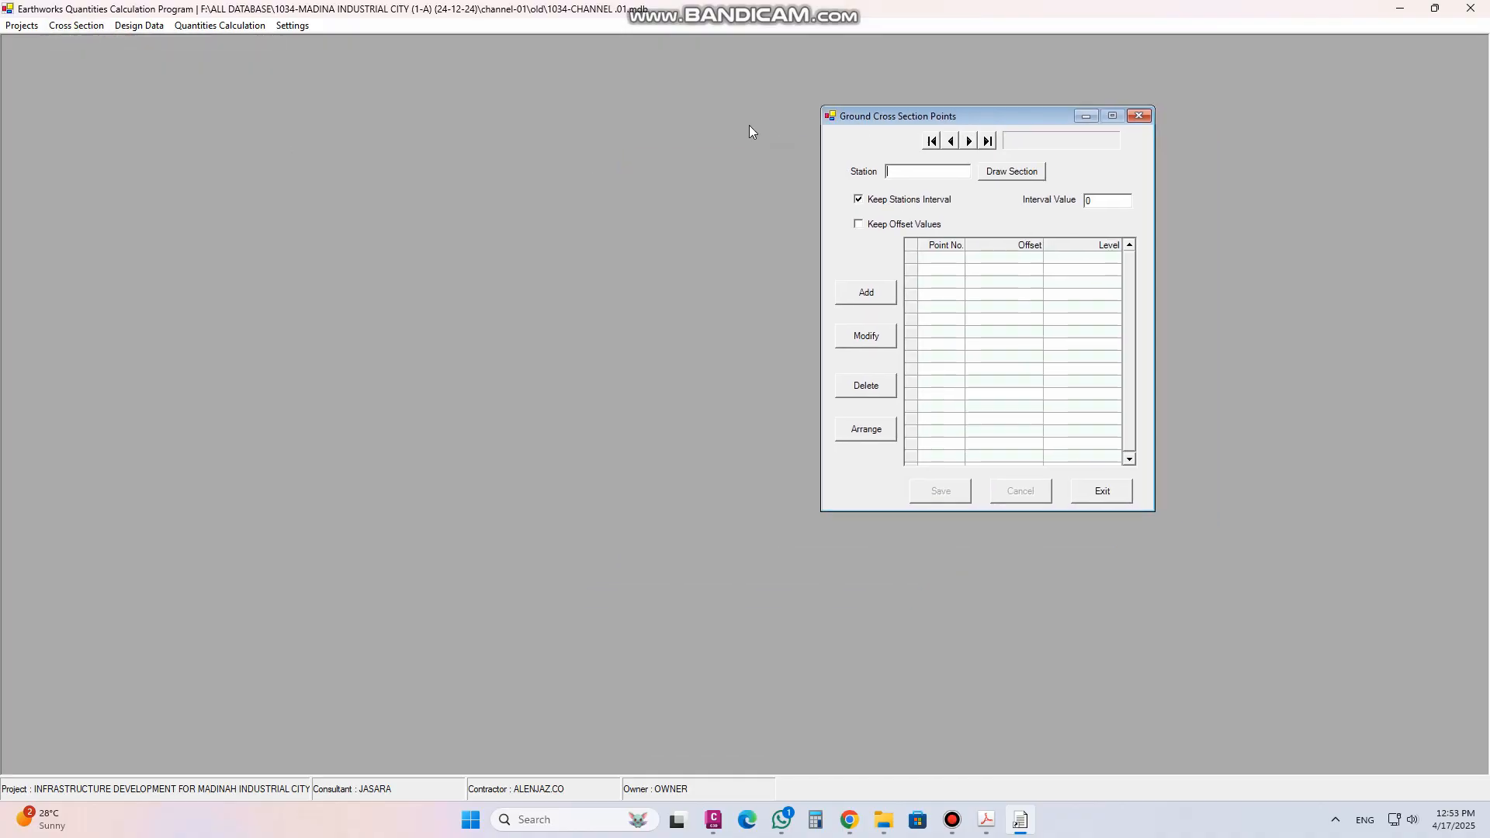
{"action": "left_click", "coordinate": [988, 142]}
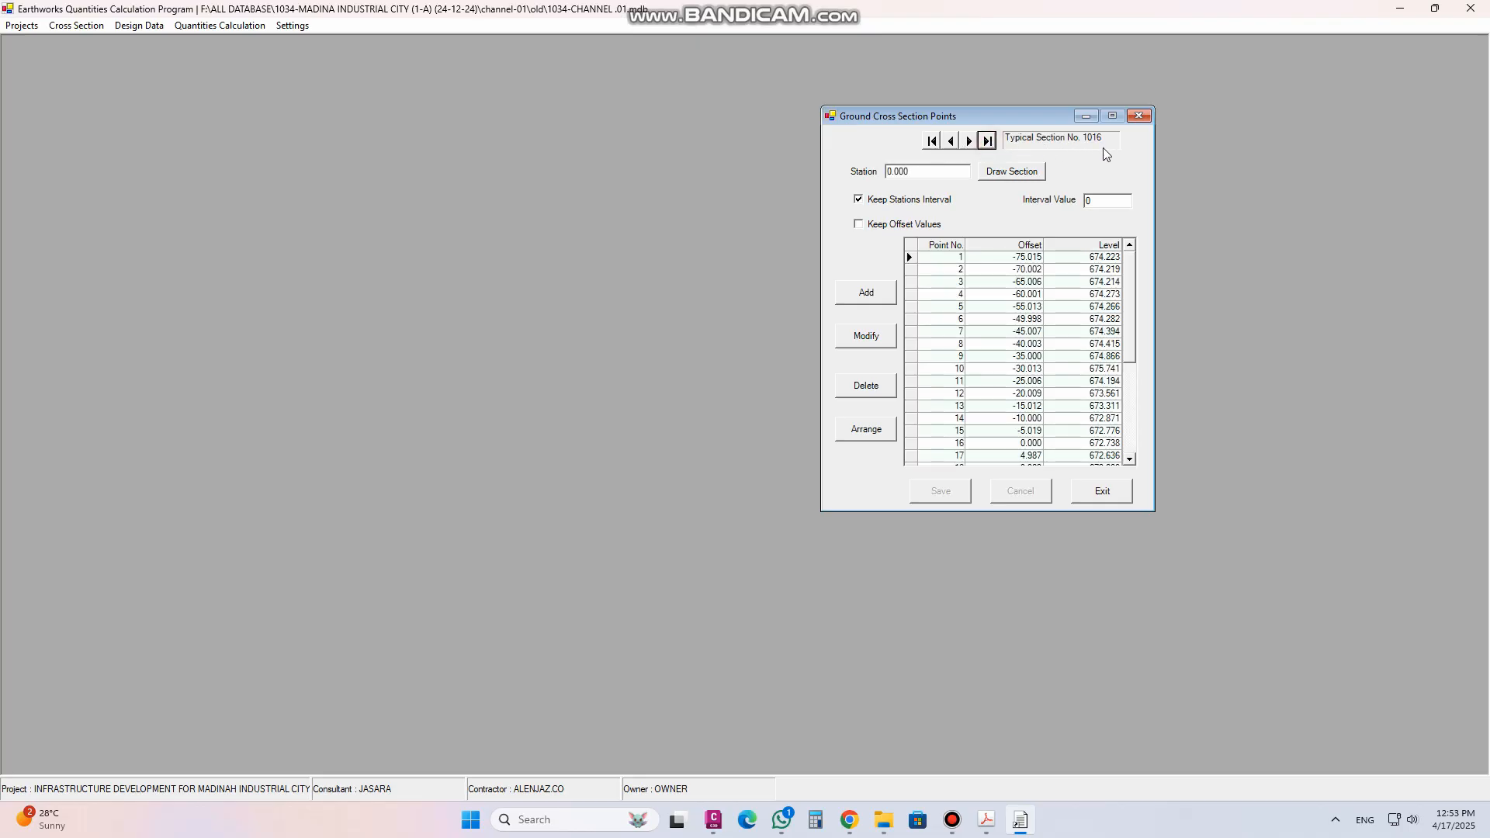
{"action": "left_click", "coordinate": [931, 140]}
{"action": "left_click", "coordinate": [987, 143]}
{"action": "left_click", "coordinate": [952, 143]}
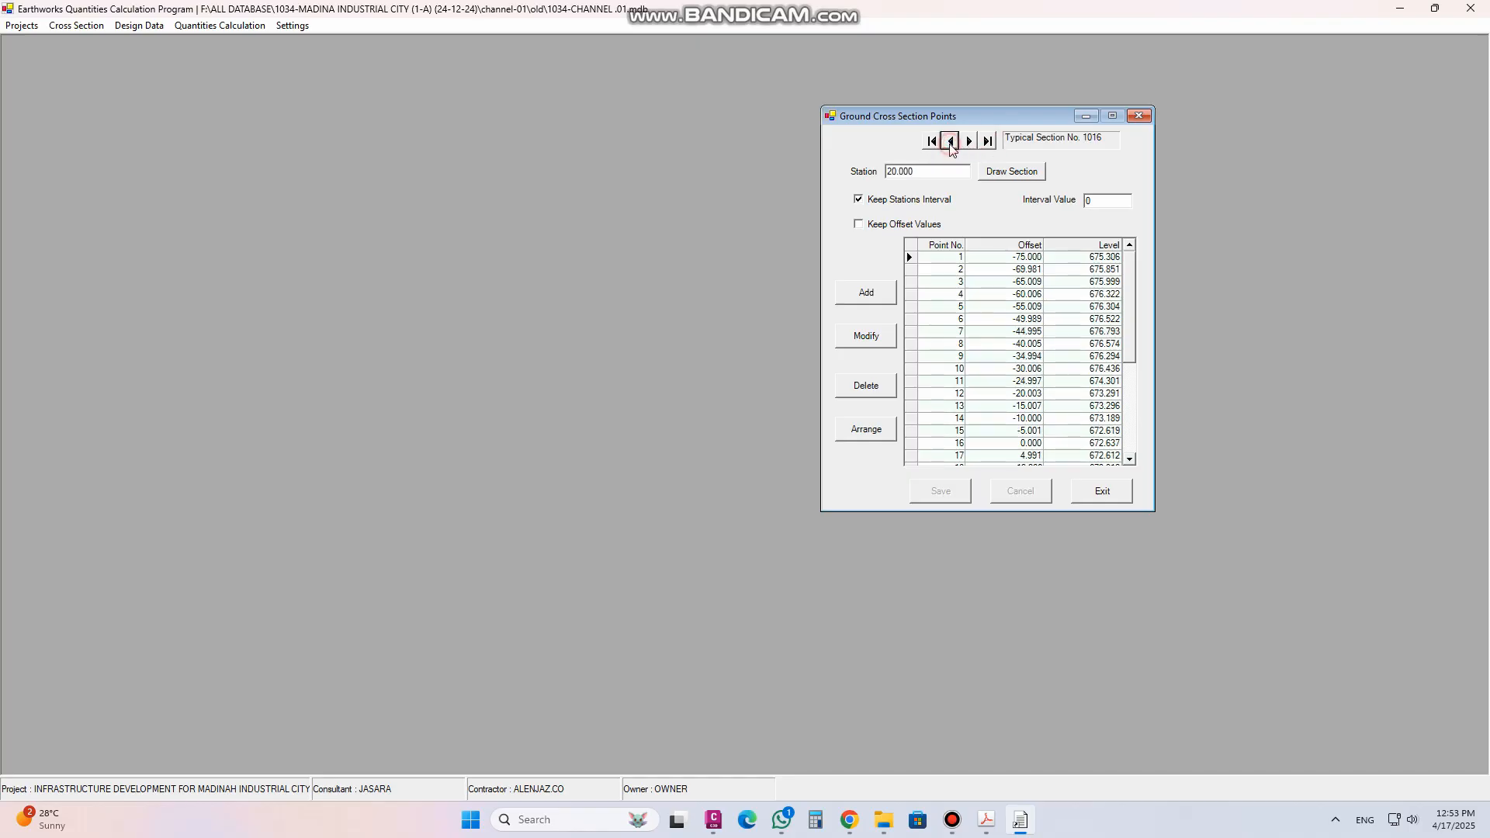
{"action": "left_click", "coordinate": [952, 142]}
{"action": "left_click", "coordinate": [951, 143]}
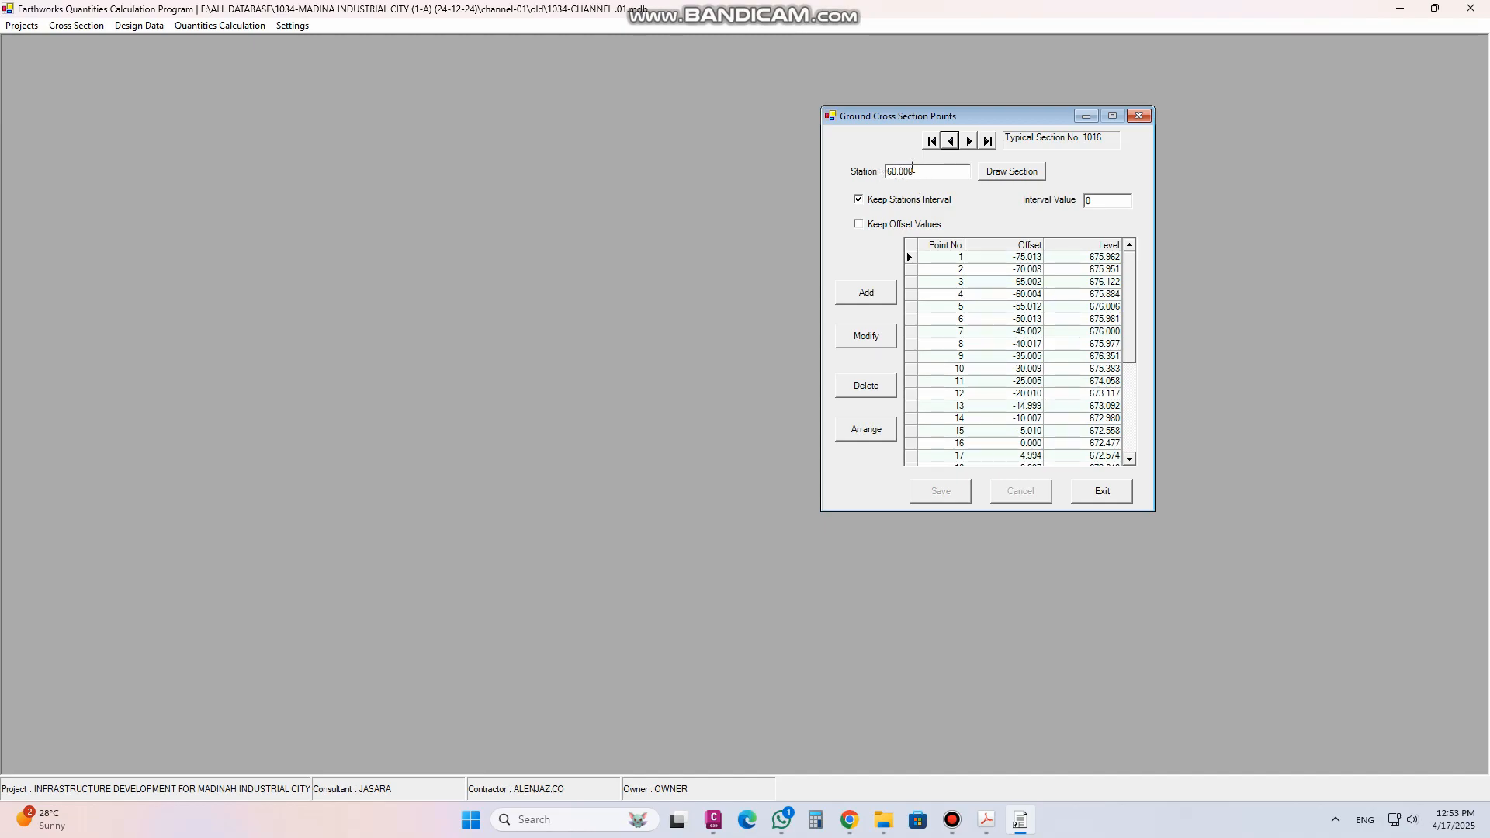
{"action": "left_click", "coordinate": [950, 142]}
{"action": "left_click", "coordinate": [950, 142]}
{"action": "left_click", "coordinate": [950, 142]}
{"action": "left_click", "coordinate": [951, 142]}
{"action": "left_click", "coordinate": [950, 142]}
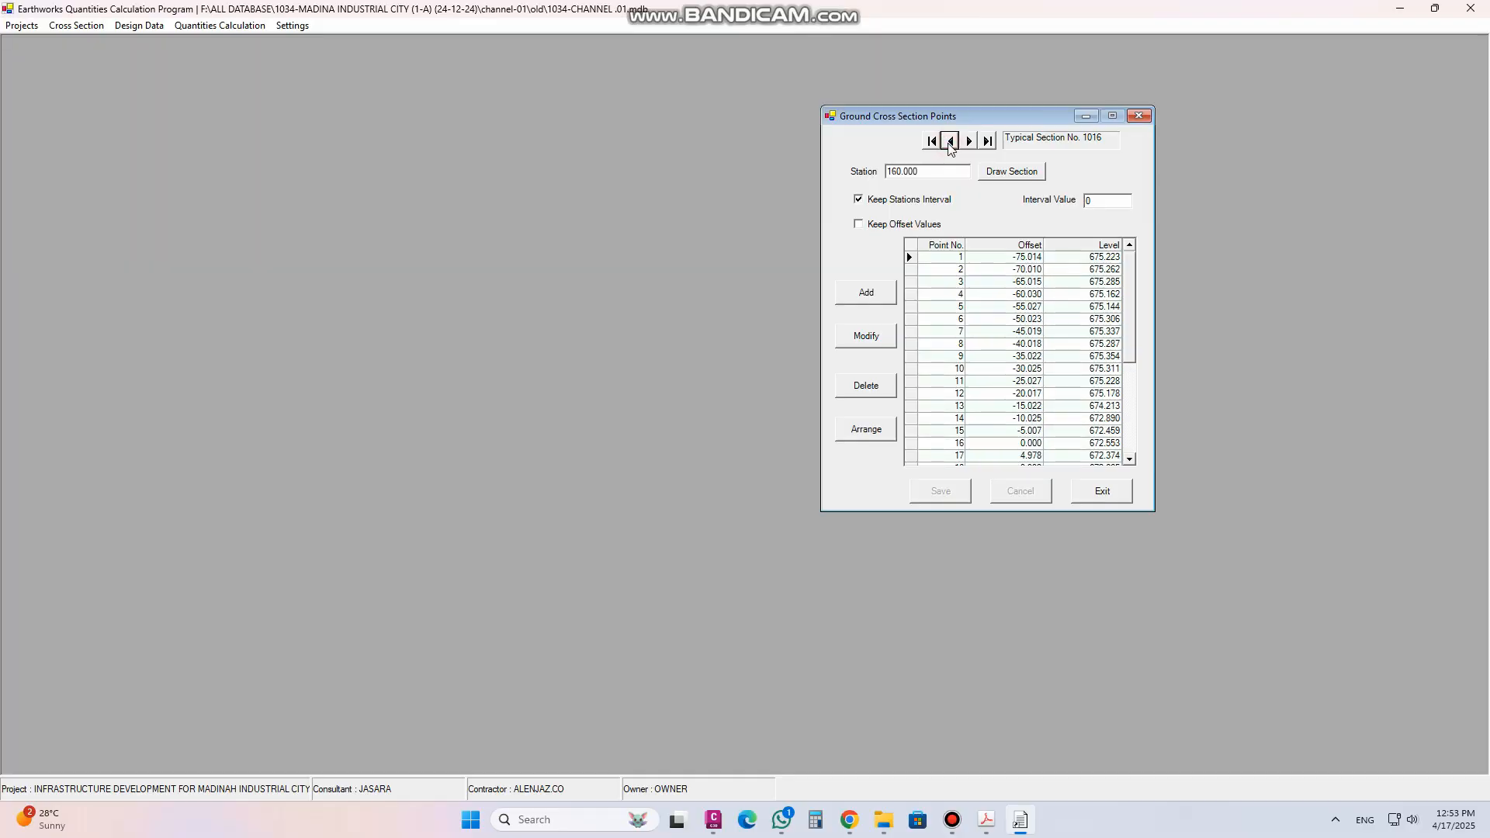
{"action": "left_click", "coordinate": [970, 143]}
{"action": "left_click", "coordinate": [969, 143]}
{"action": "left_click", "coordinate": [970, 143]}
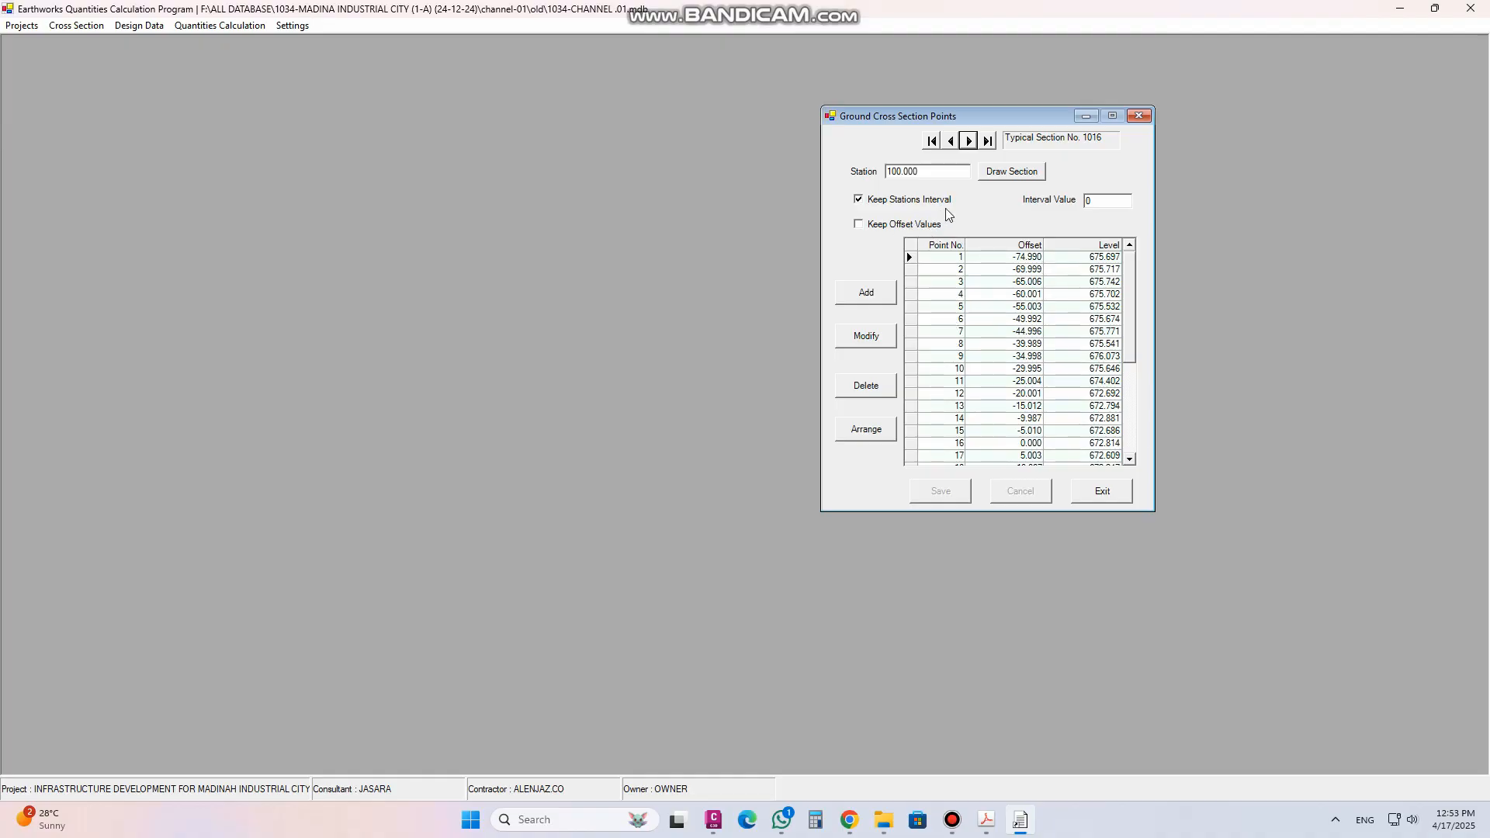
{"action": "left_click", "coordinate": [988, 141]}
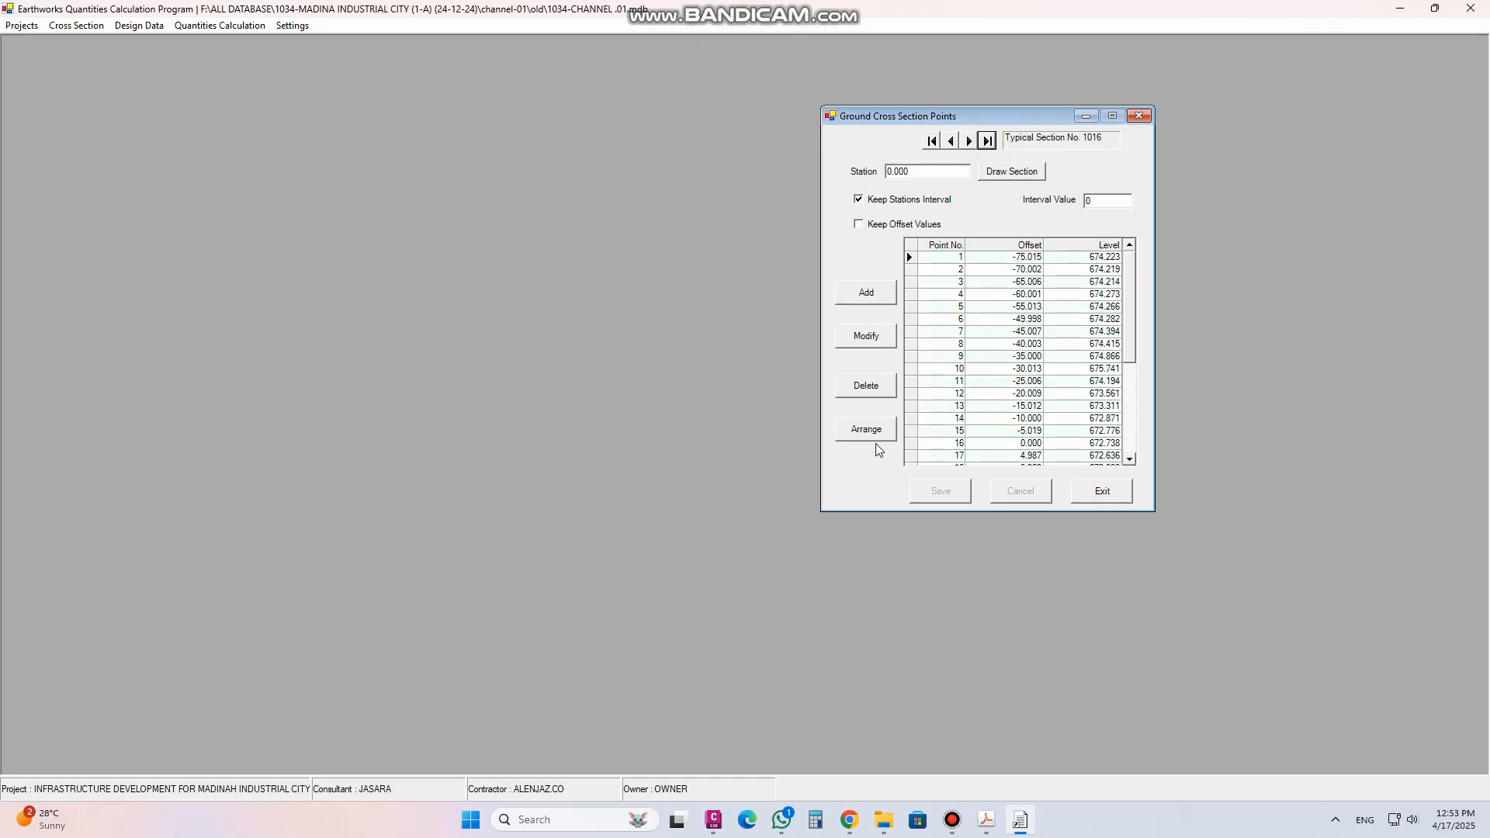
Draw the cross section for station 0.000 and browse the list of available stations in the display
{"action": "left_click", "coordinate": [1017, 174]}
{"action": "left_click_drag", "start_coordinate": [593, 258], "coordinate": [517, 133]}
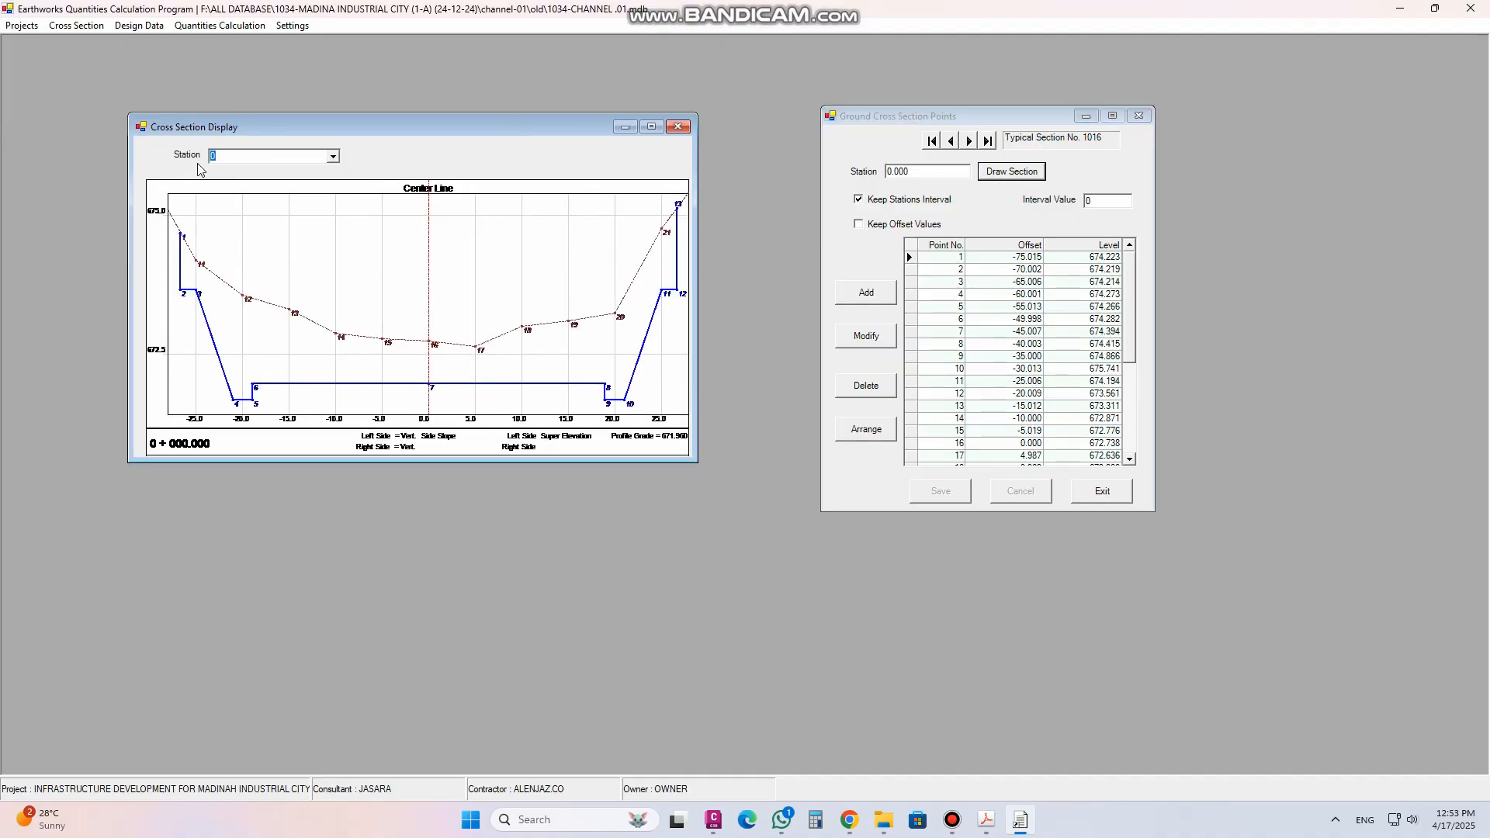
{"action": "left_click", "coordinate": [333, 156]}
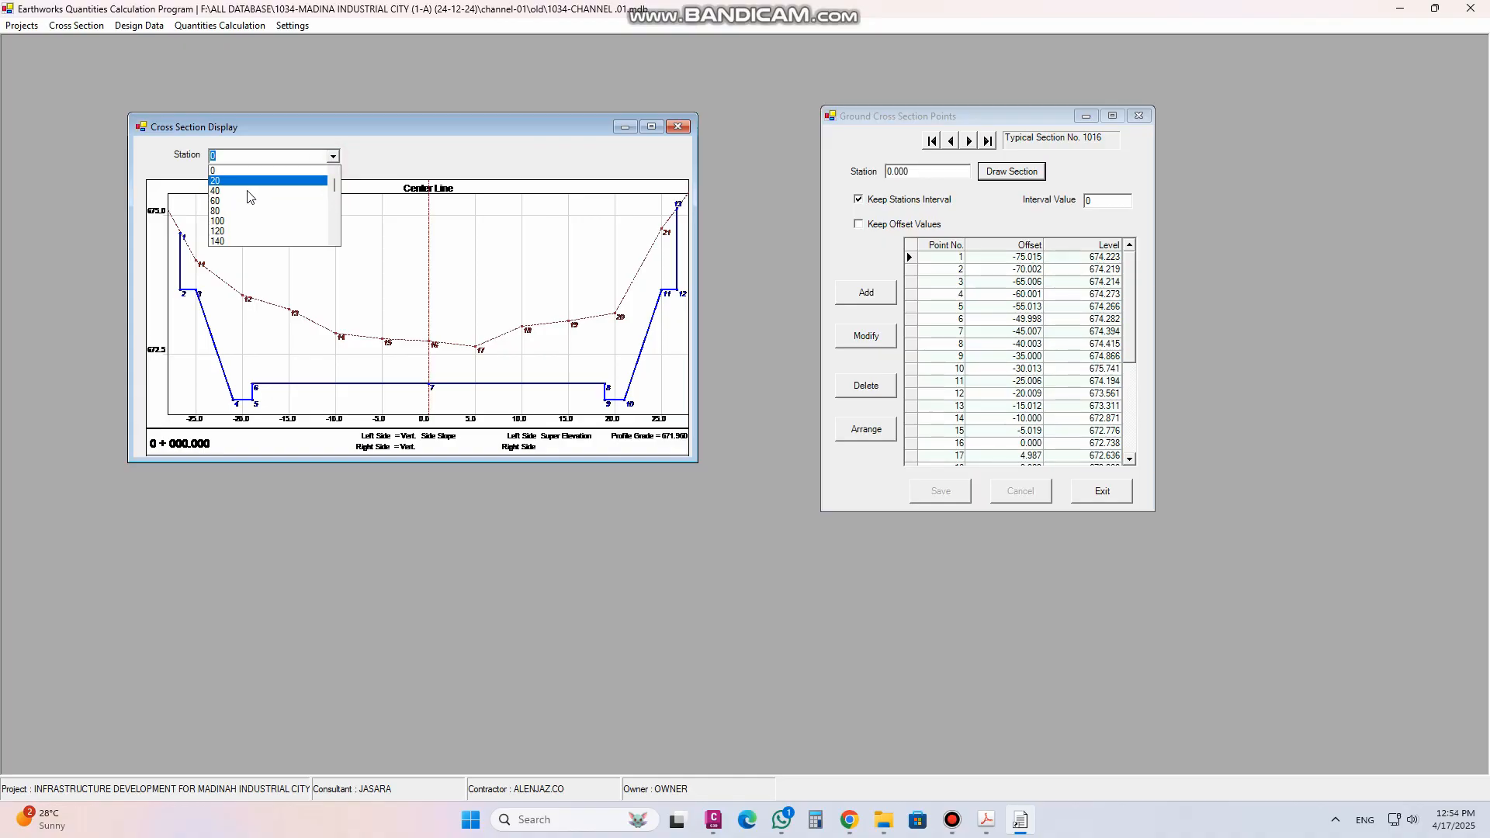
{"action": "scroll", "coordinate": [257, 224], "scroll_direction": "down", "scroll_amount": 17}
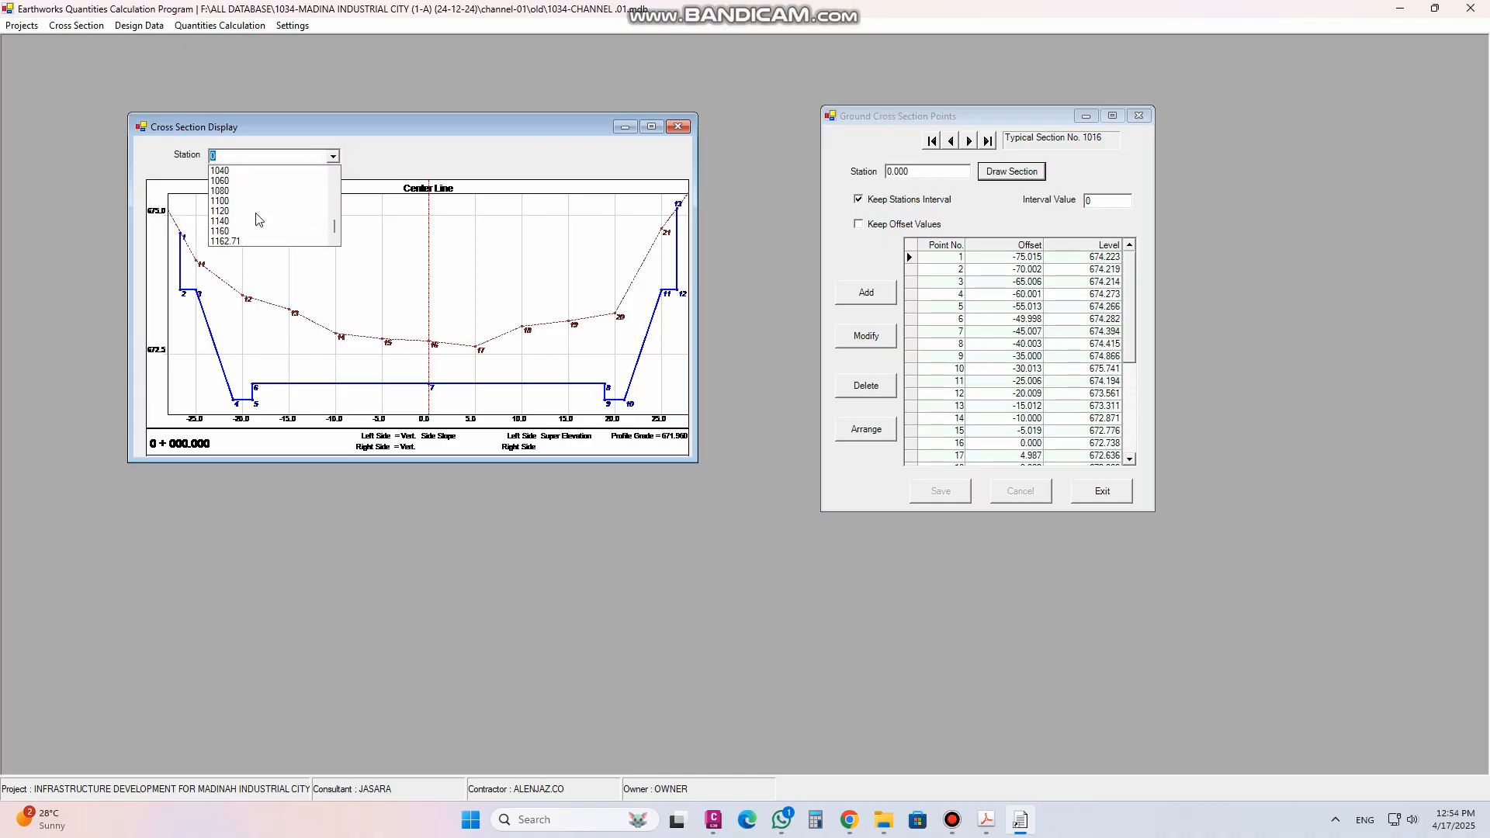
{"action": "left_click_drag", "start_coordinate": [334, 229], "coordinate": [327, 148]}
{"action": "left_click", "coordinate": [295, 127]}
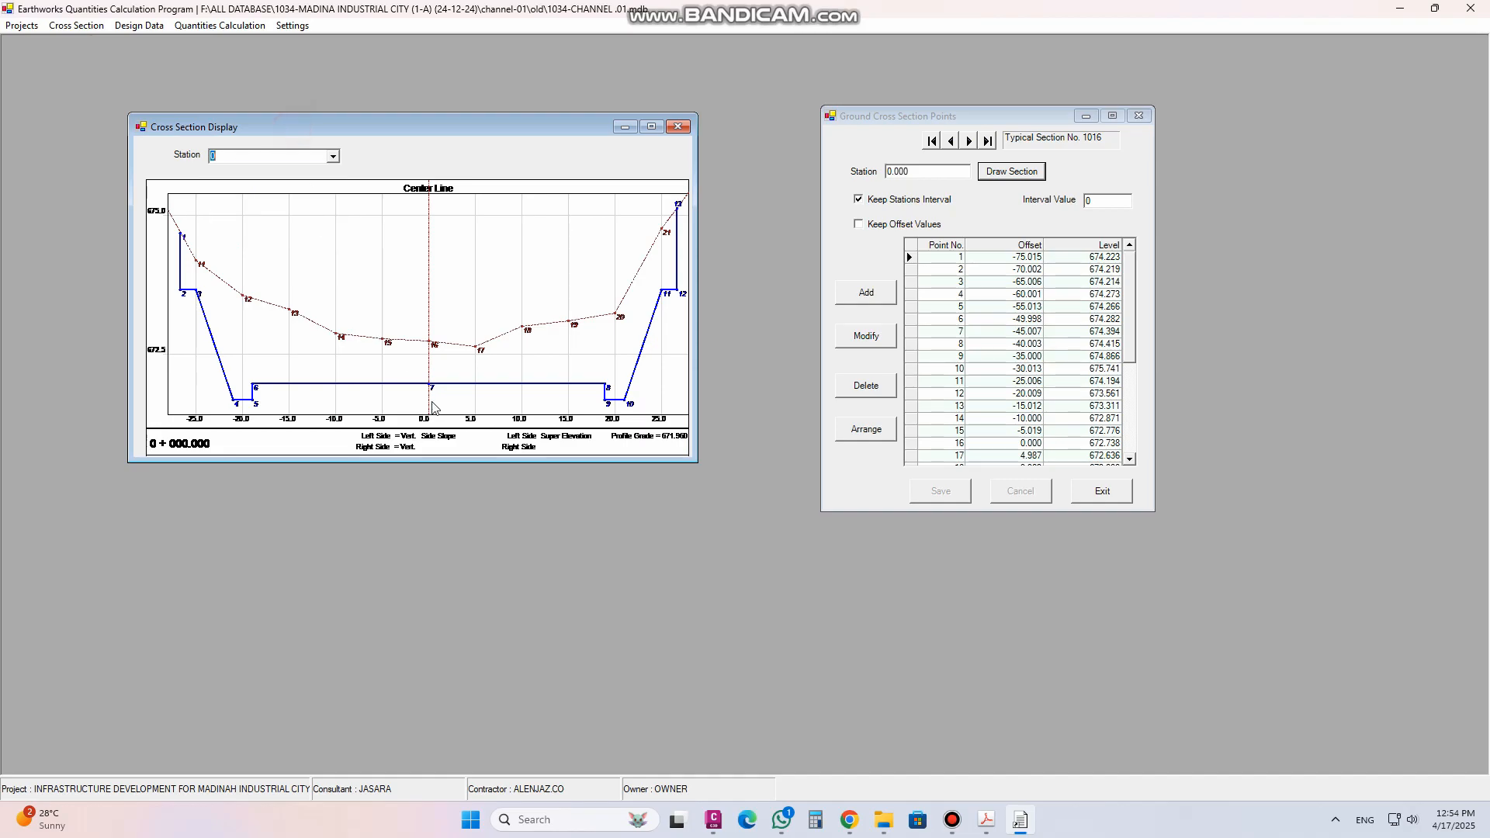
{"action": "left_click", "coordinate": [83, 26]}
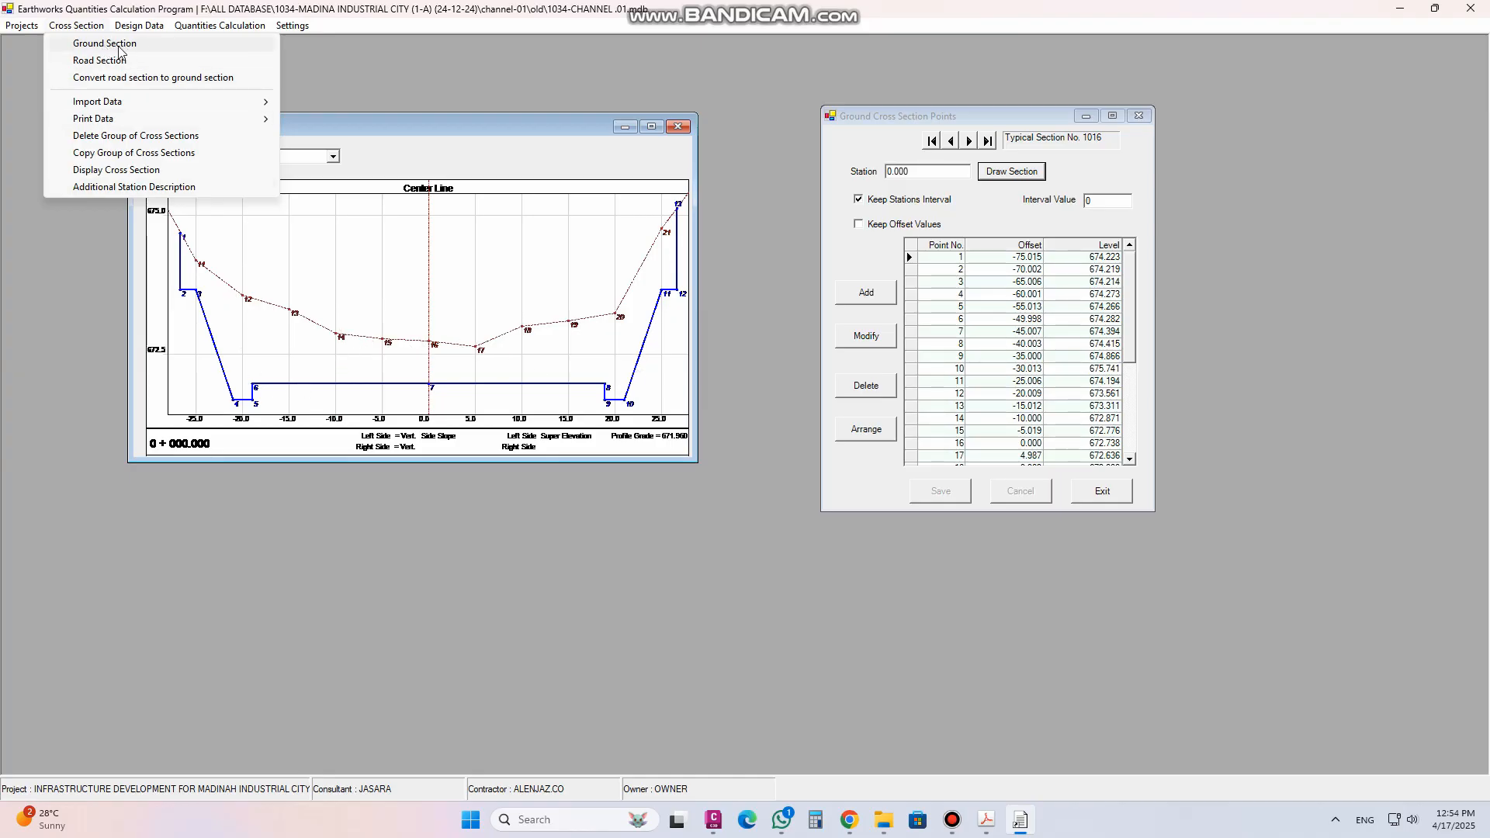
{"action": "left_click", "coordinate": [77, 28]}
{"action": "left_click", "coordinate": [78, 30]}
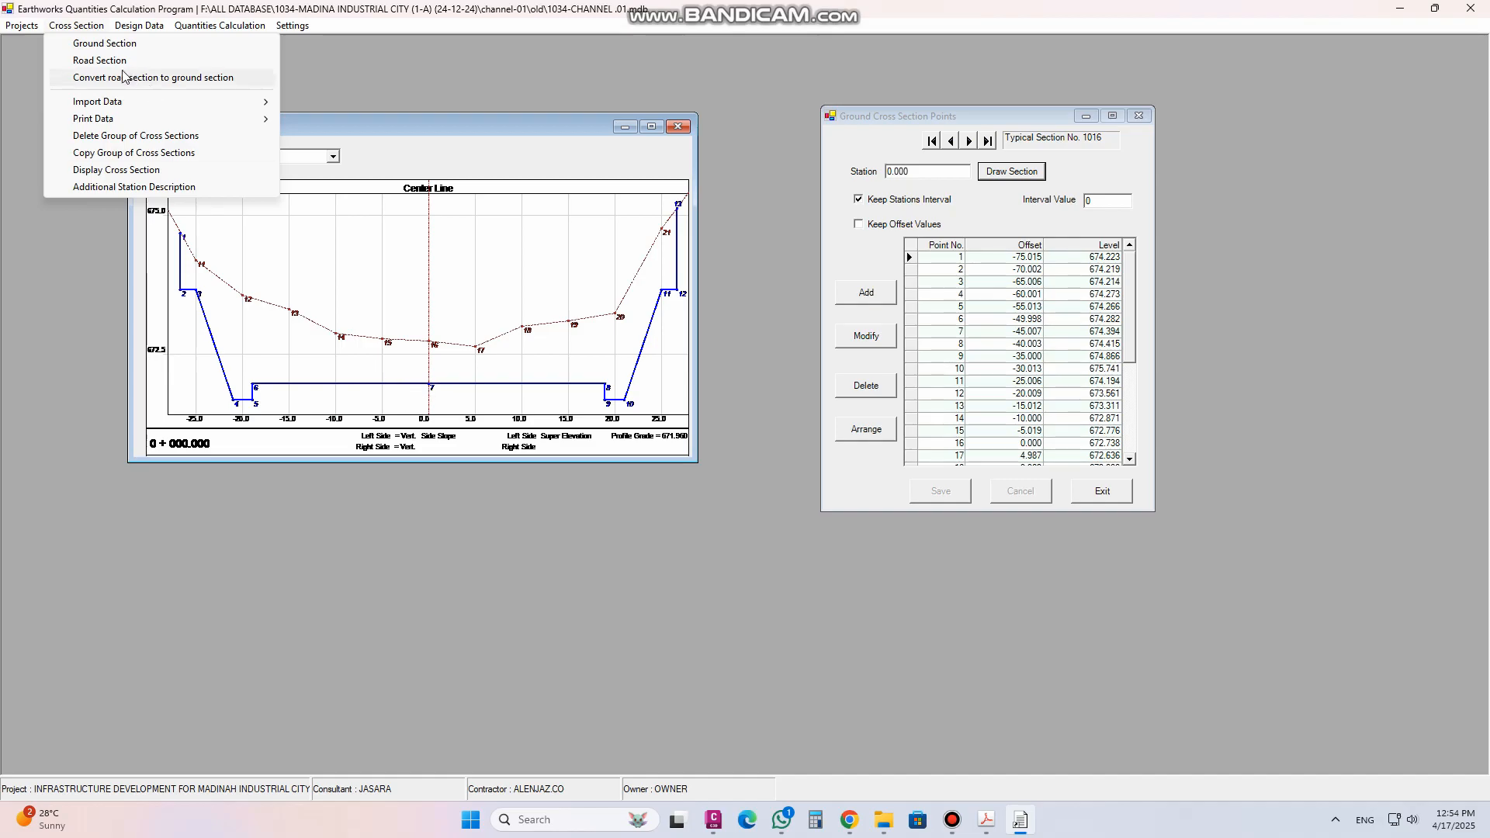
{"action": "mouse_move", "coordinate": [145, 101]}
{"action": "left_click", "coordinate": [581, 121]}
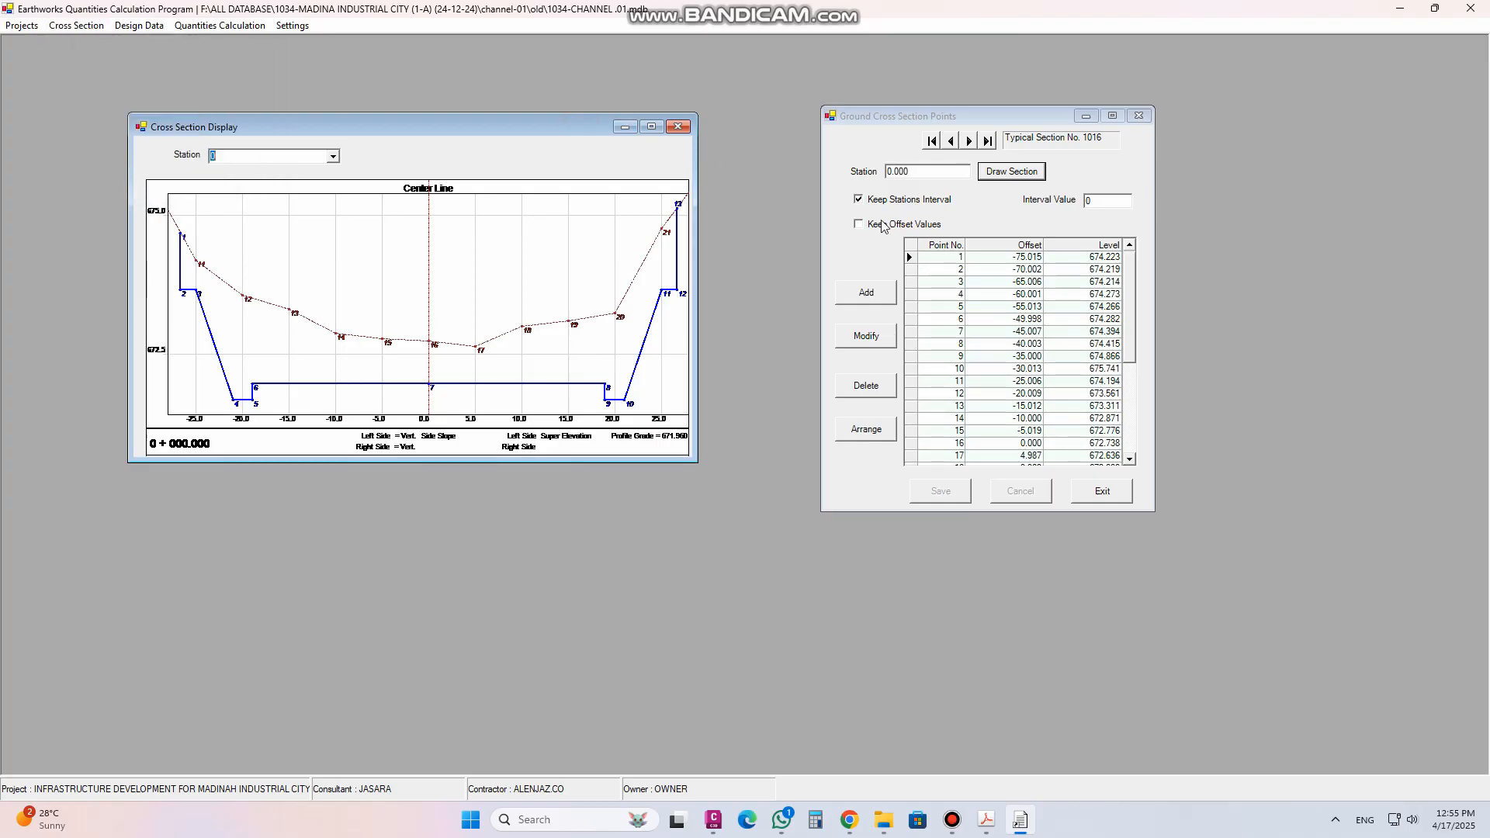
Close the cross section display and the ground cross section points dialog
{"action": "left_click", "coordinate": [678, 127]}
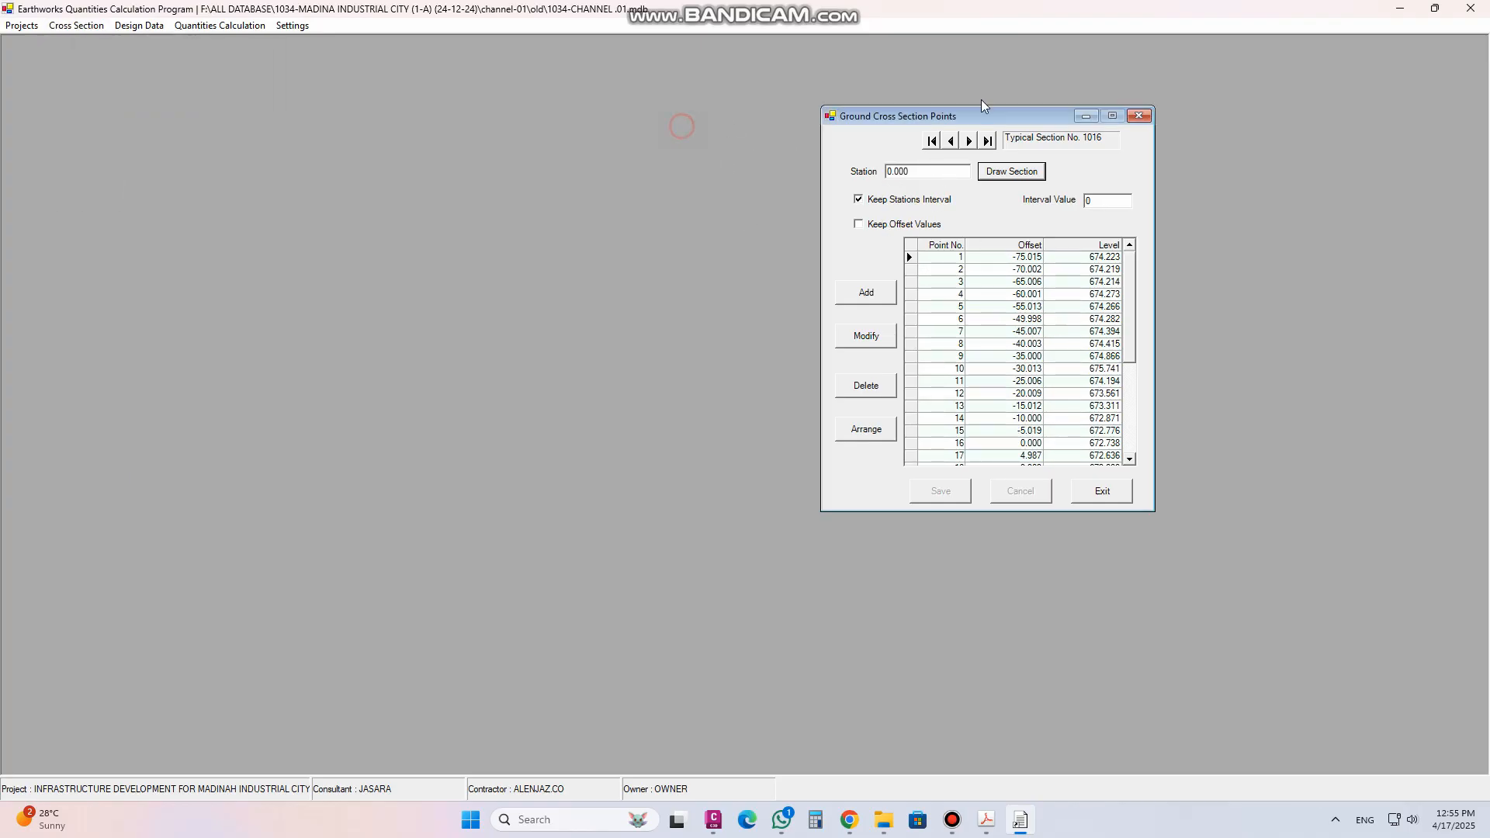
{"action": "left_click", "coordinate": [1138, 117]}
{"action": "left_click", "coordinate": [76, 25]}
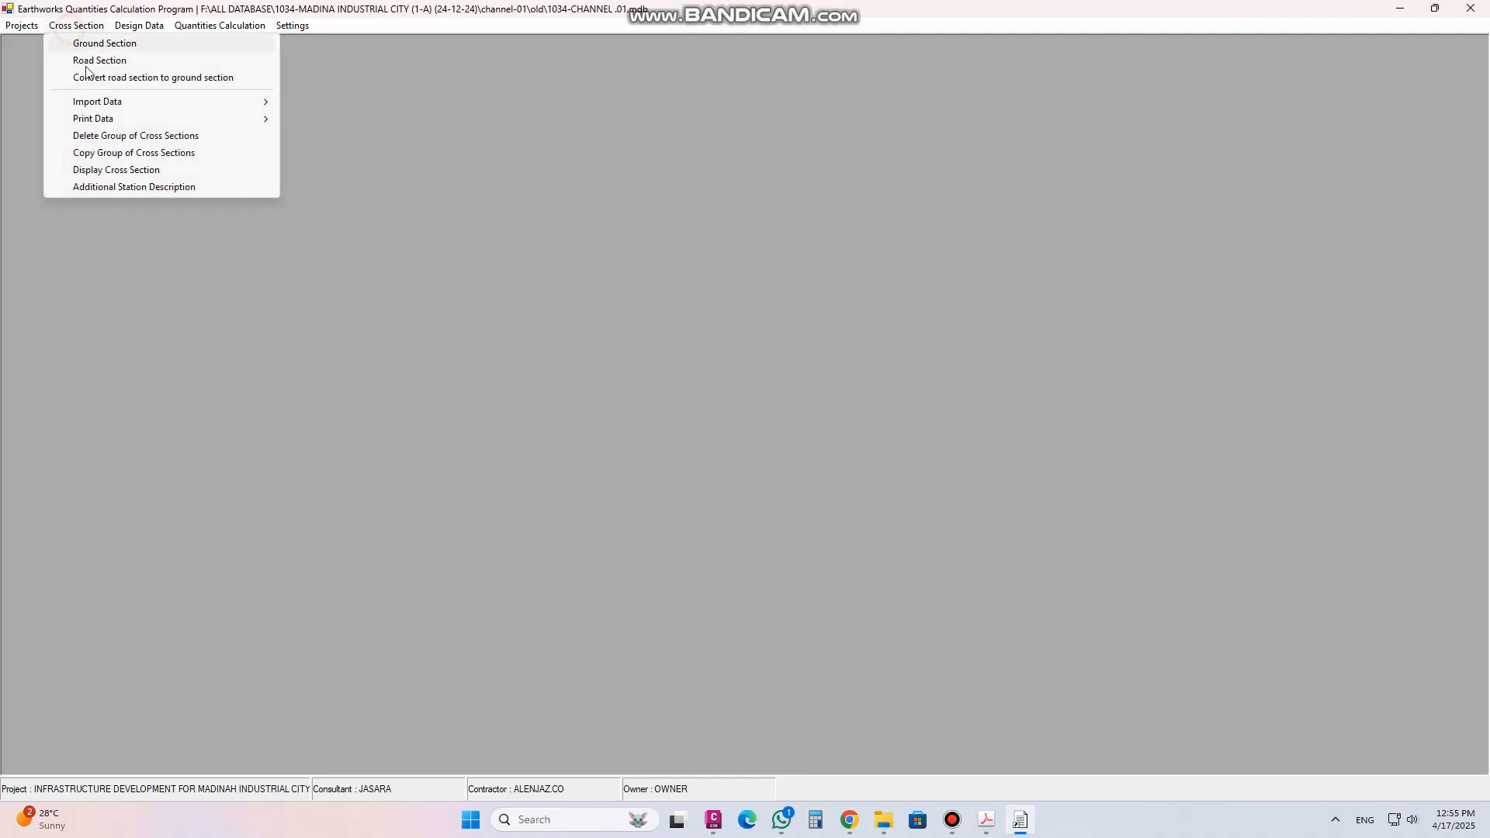
{"action": "mouse_move", "coordinate": [99, 110]}
{"action": "left_click", "coordinate": [101, 49]}
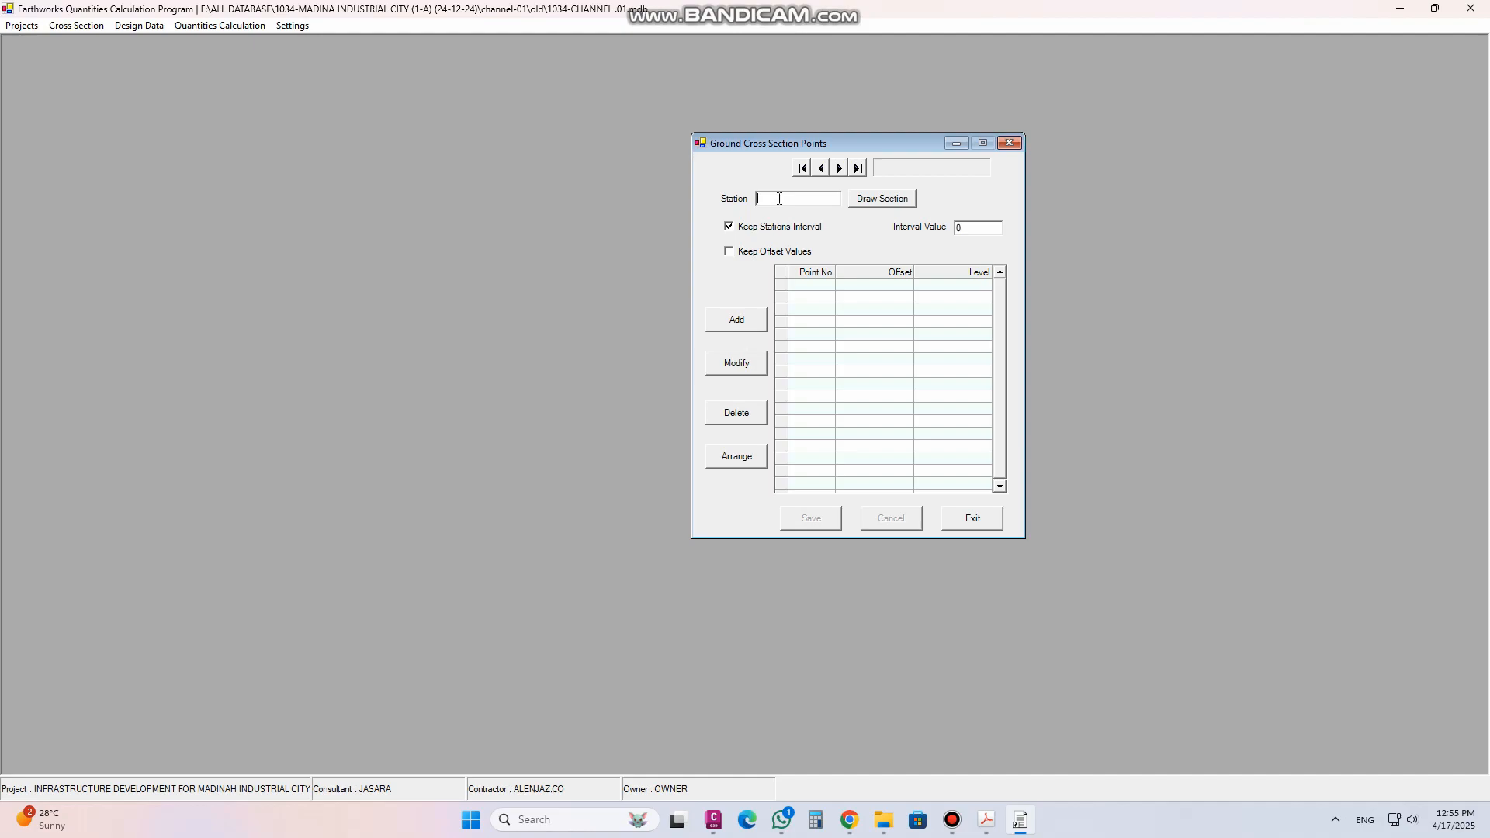
{"action": "left_click", "coordinate": [876, 285]}
{"action": "left_click", "coordinate": [1011, 144]}
Reopen the ground section points and start adding a new section at station 20000
{"action": "left_click", "coordinate": [76, 26]}
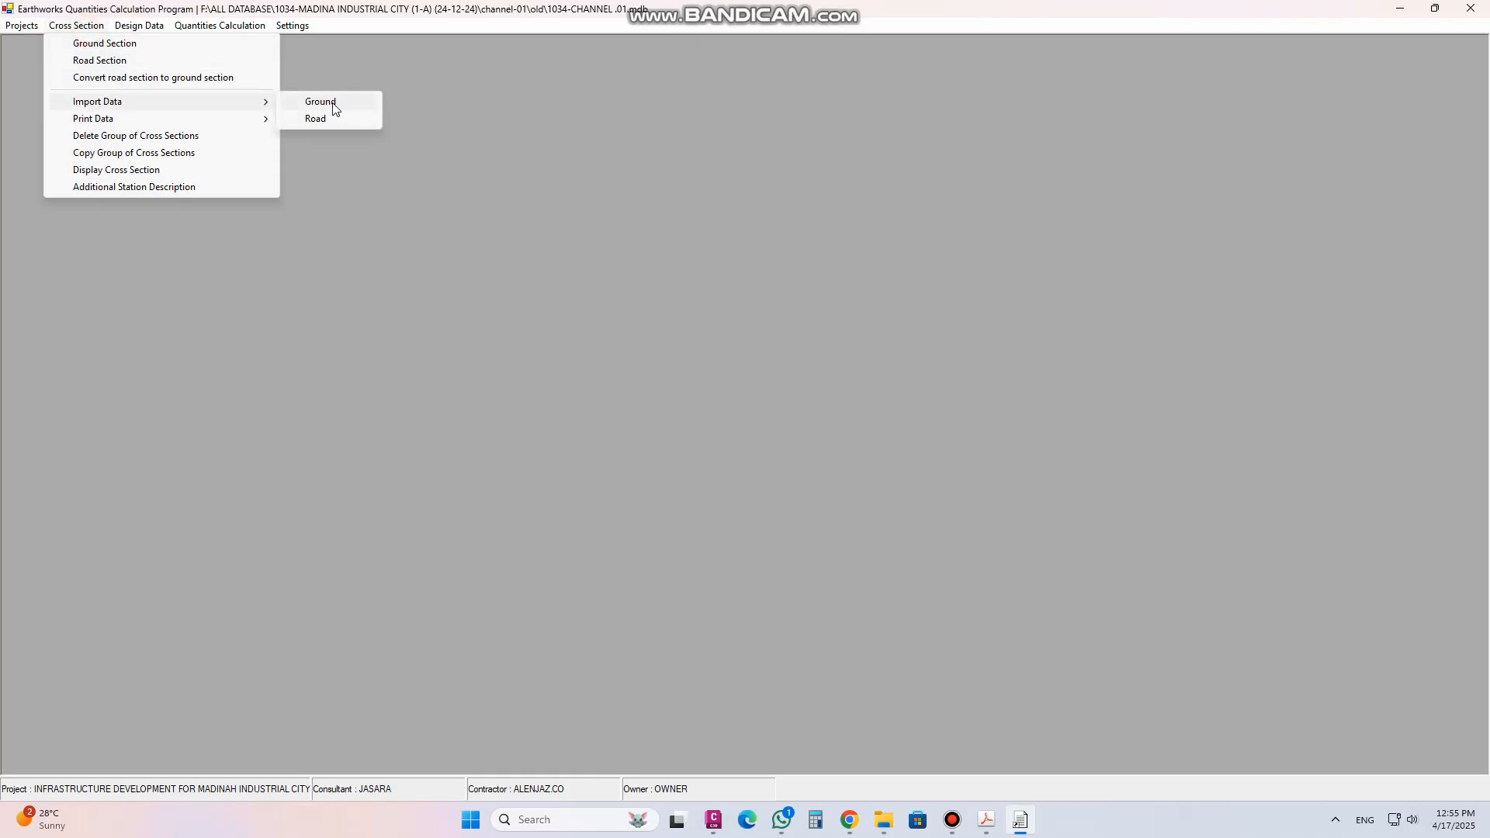
{"action": "left_click", "coordinate": [104, 42]}
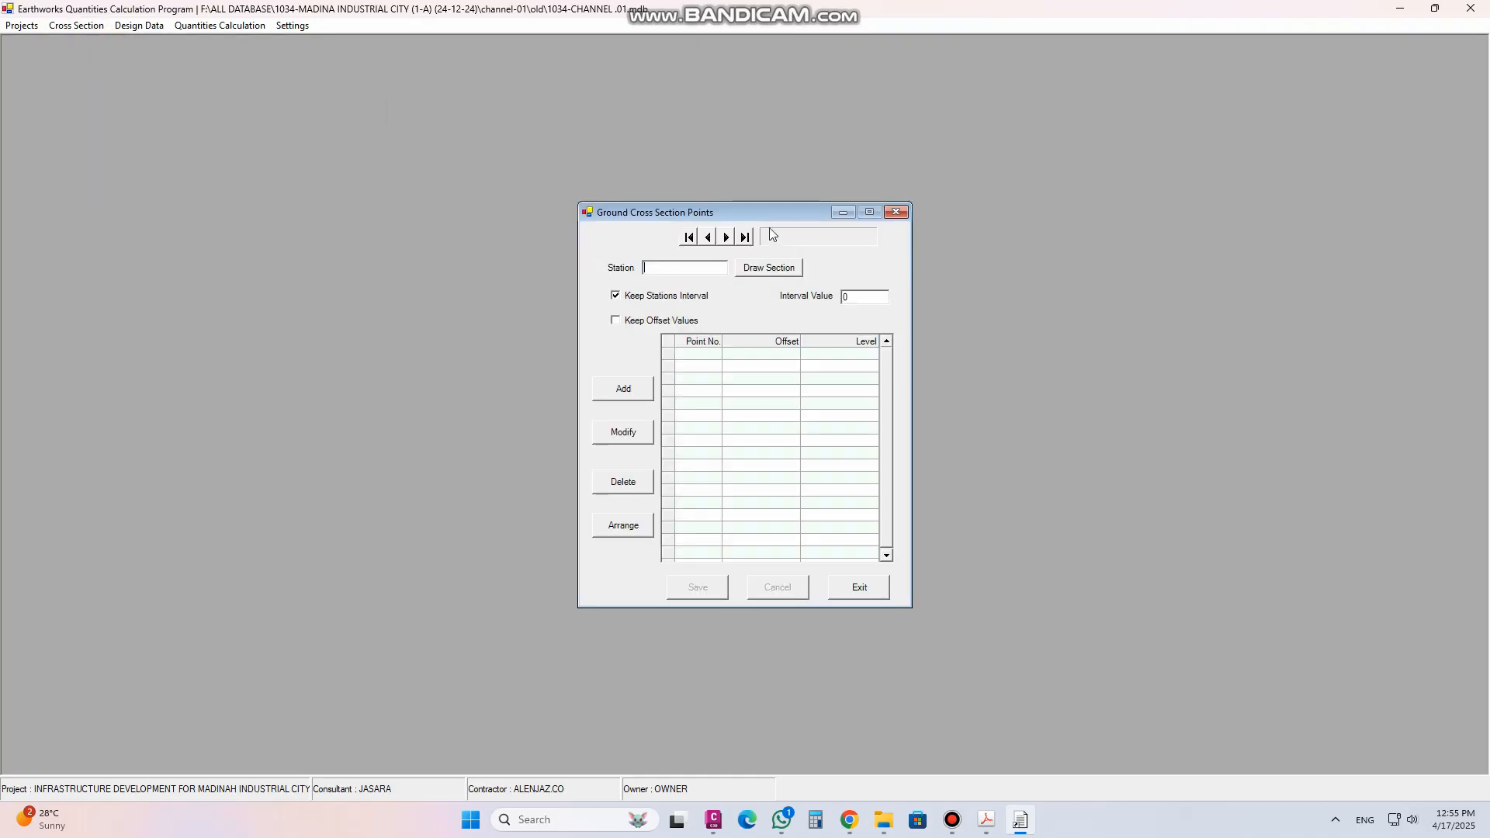
{"action": "left_click_drag", "start_coordinate": [770, 211], "coordinate": [988, 194]}
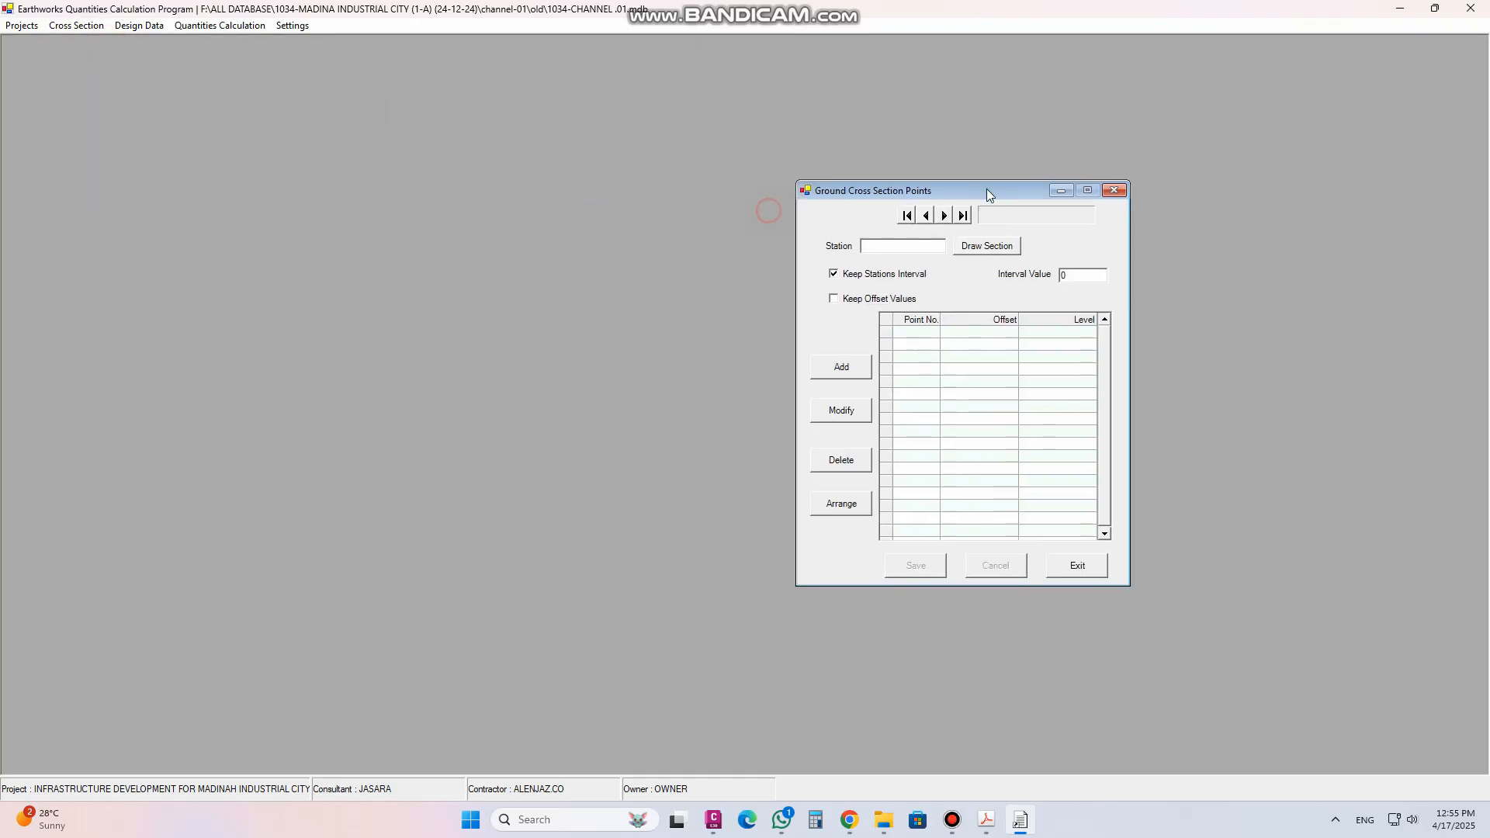
{"action": "left_click", "coordinate": [842, 369]}
{"action": "left_click", "coordinate": [893, 251]}
Enter point 1 at offset -50 with level 100 and point 2 at offset -25 with level 90
{"action": "left_click", "coordinate": [983, 341]}
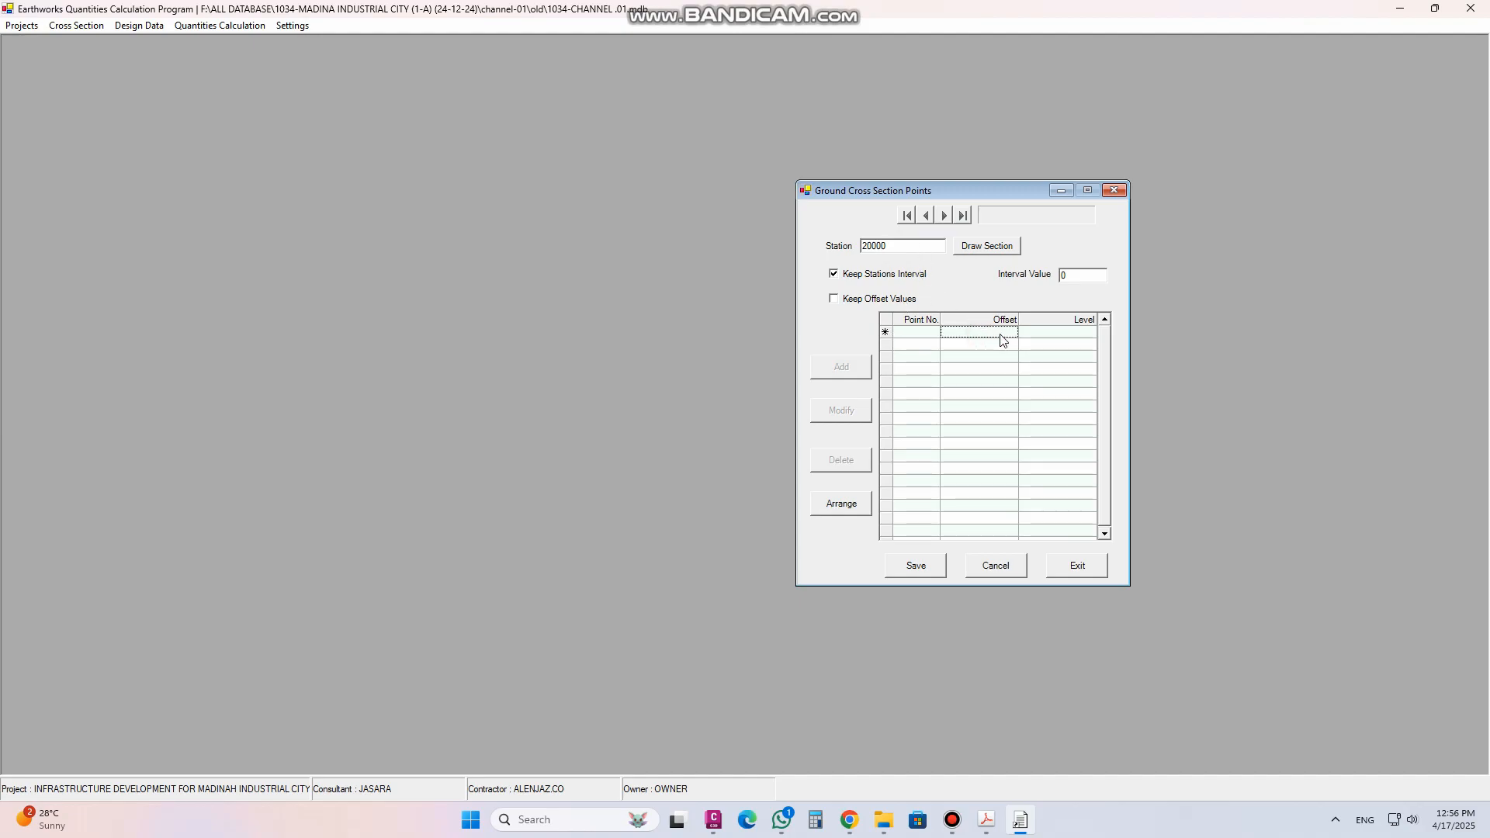
{"action": "type", "text": "-50"}
{"action": "left_click", "coordinate": [1040, 339]}
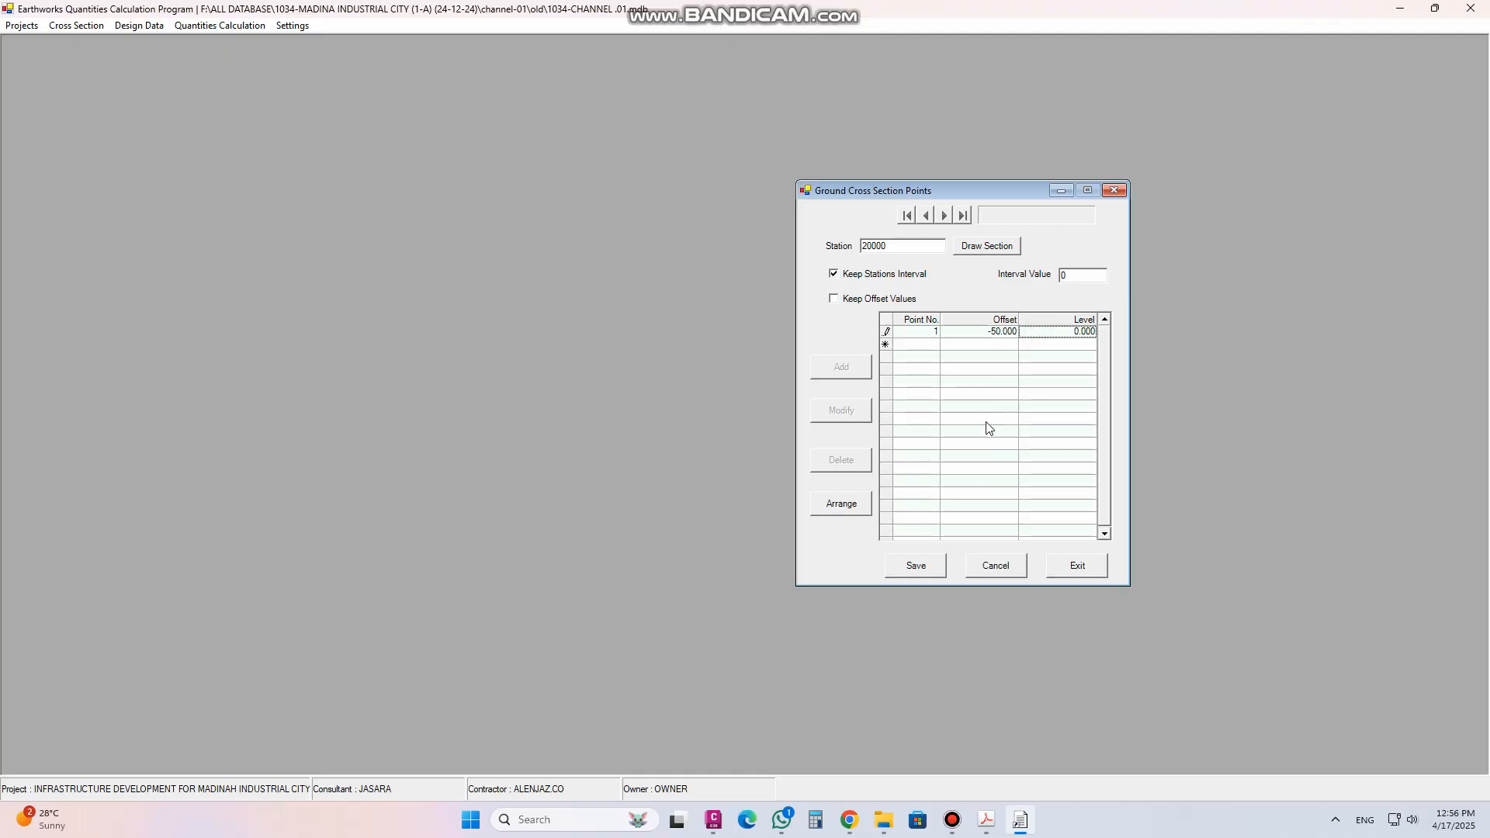
{"action": "left_click", "coordinate": [1065, 333]}
{"action": "type", "text": "100"}
{"action": "left_click", "coordinate": [1015, 349]}
{"action": "type", "text": "-25"}
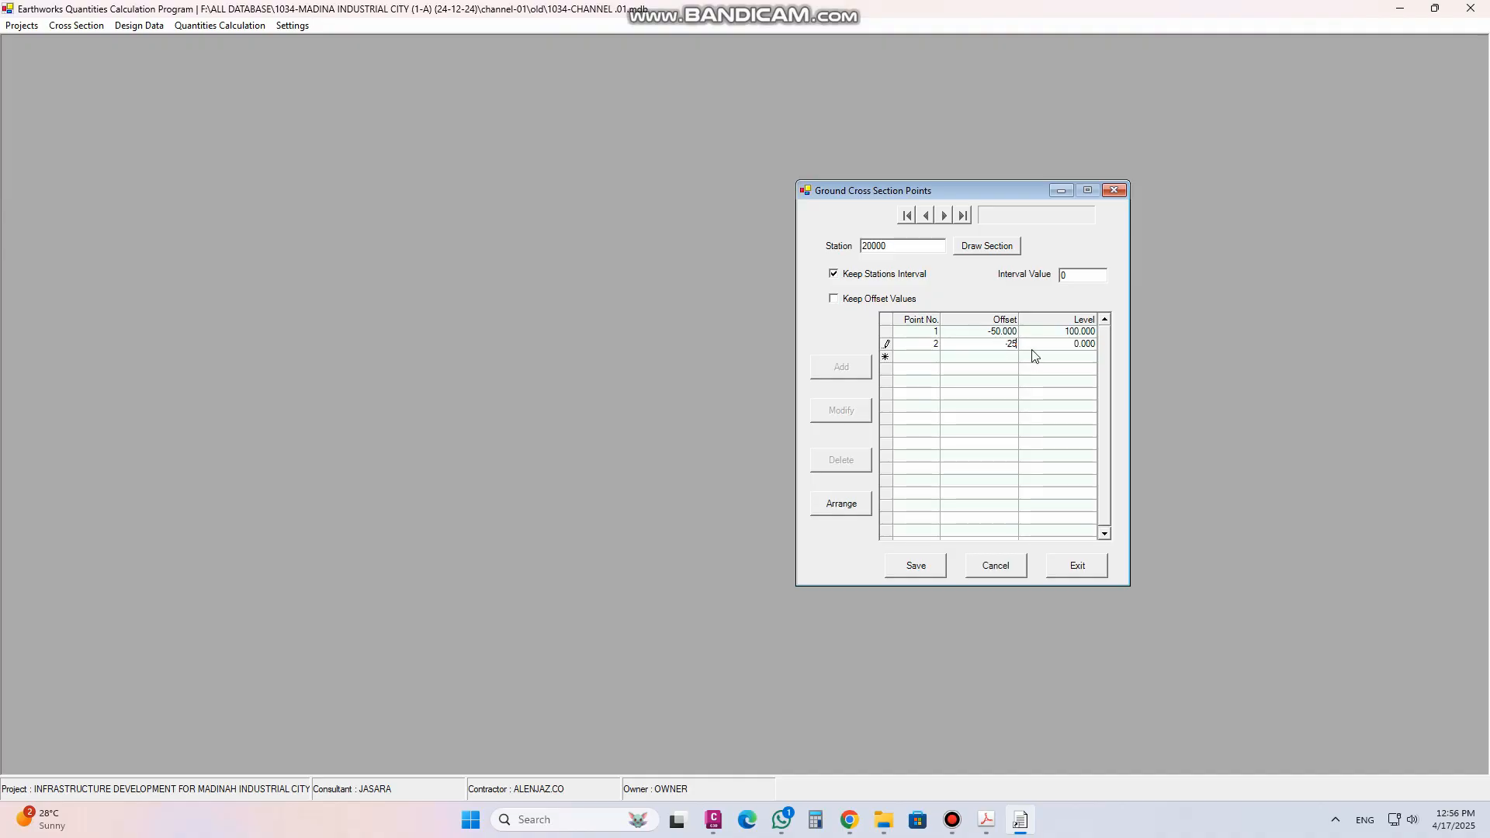
{"action": "left_click", "coordinate": [1068, 346]}
{"action": "type", "text": "90"}
Enter point 3 at offset 0 with level 50 and point 4 at offset 25 with level 40
{"action": "left_click", "coordinate": [1005, 359]}
{"action": "left_click", "coordinate": [1006, 362]}
{"action": "left_click", "coordinate": [1066, 360]}
{"action": "type", "text": "50"}
{"action": "left_click", "coordinate": [992, 371]}
{"action": "left_click", "coordinate": [989, 371]}
{"action": "type", "text": "25"}
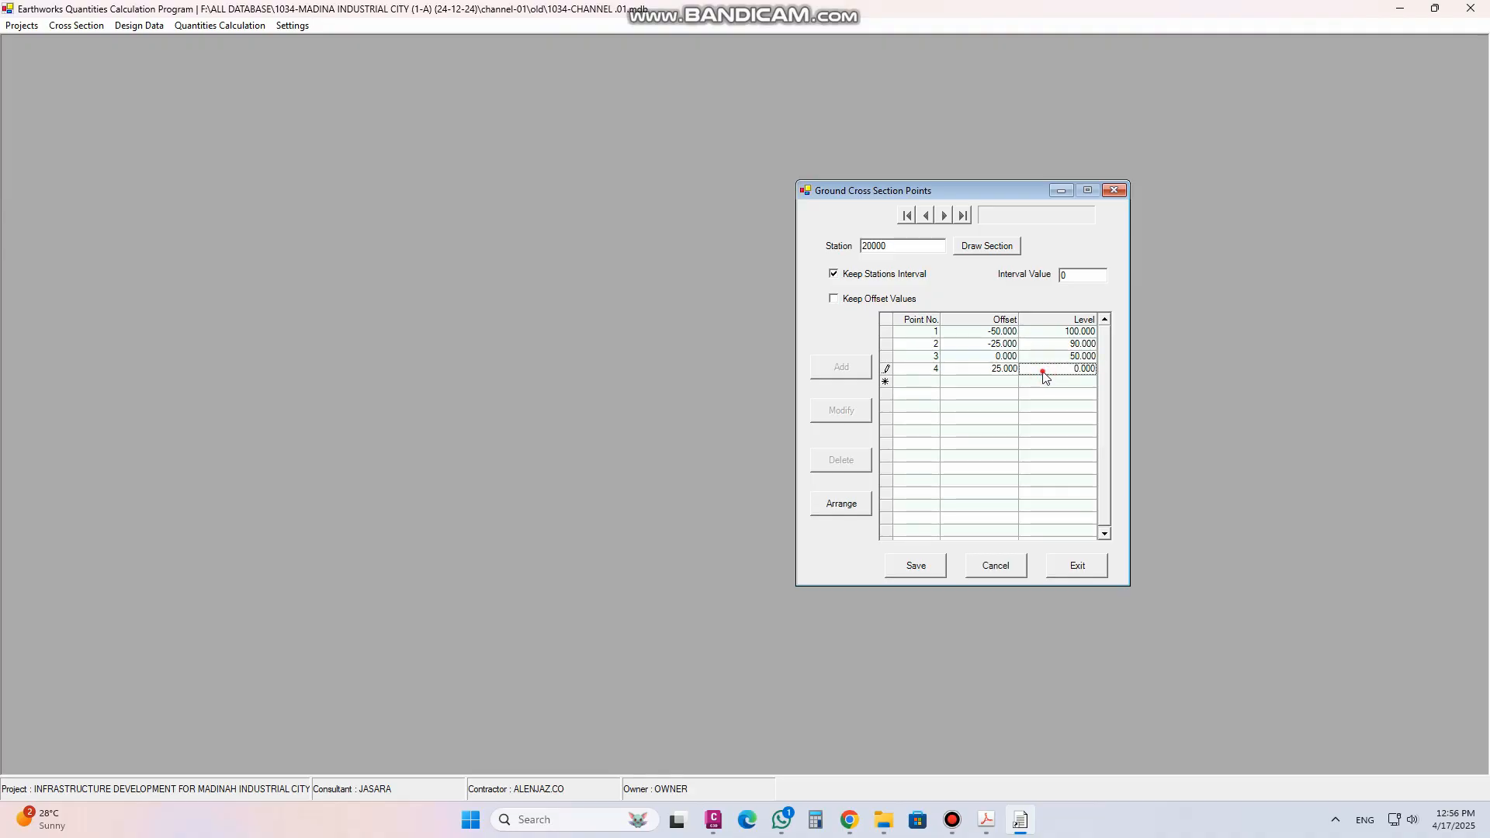
{"action": "left_click", "coordinate": [1075, 370]}
{"action": "type", "text": "40"}
Enter point 5 at offset 50 with level 60 and save the new section
{"action": "left_click", "coordinate": [1008, 386]}
{"action": "type", "text": "50.000"}
{"action": "left_click", "coordinate": [1052, 382]}
{"action": "type", "text": "60"}
{"action": "left_click", "coordinate": [926, 565]}
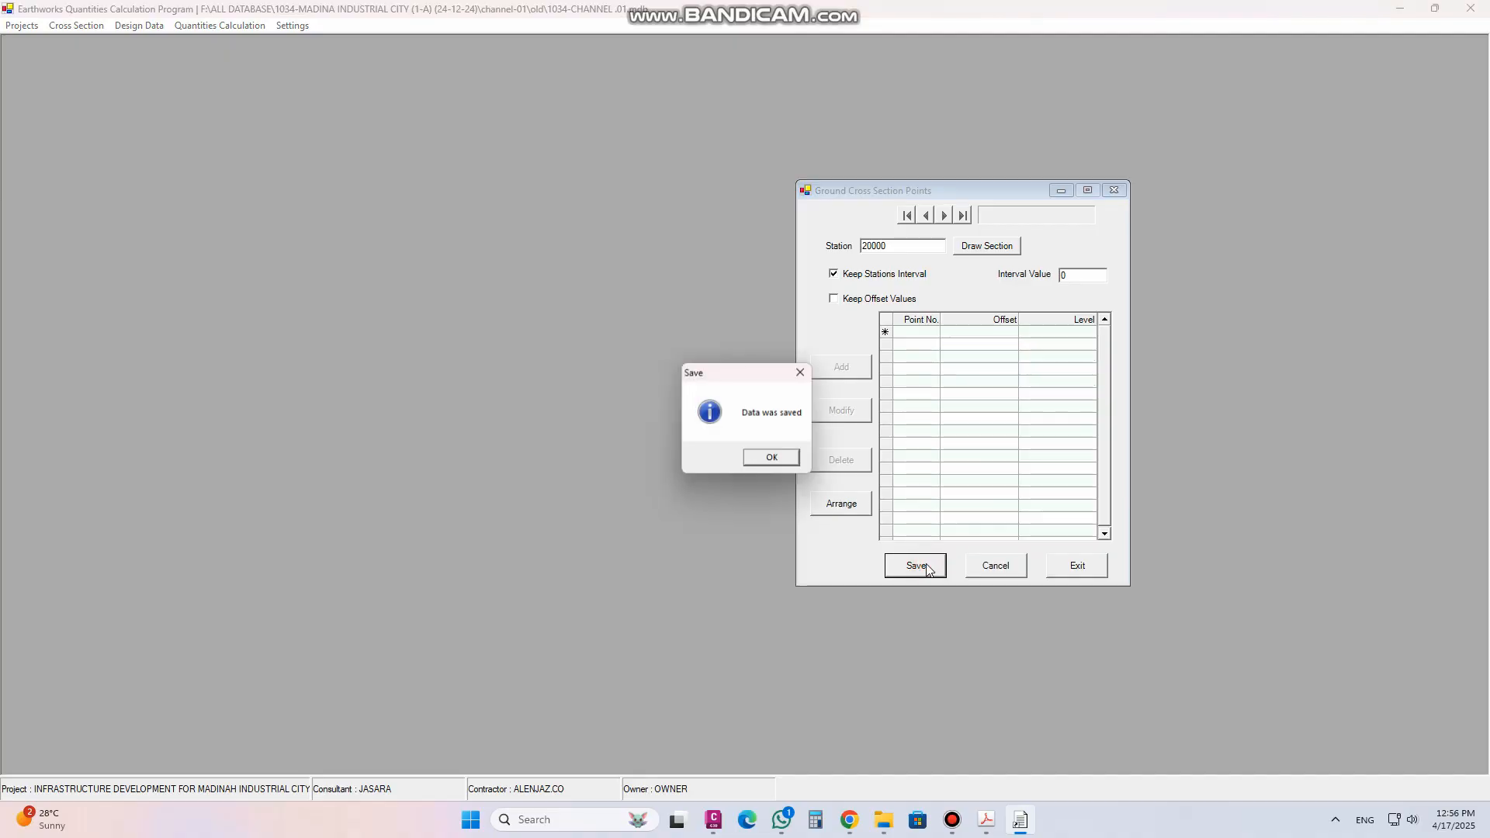
{"action": "left_click", "coordinate": [783, 460]}
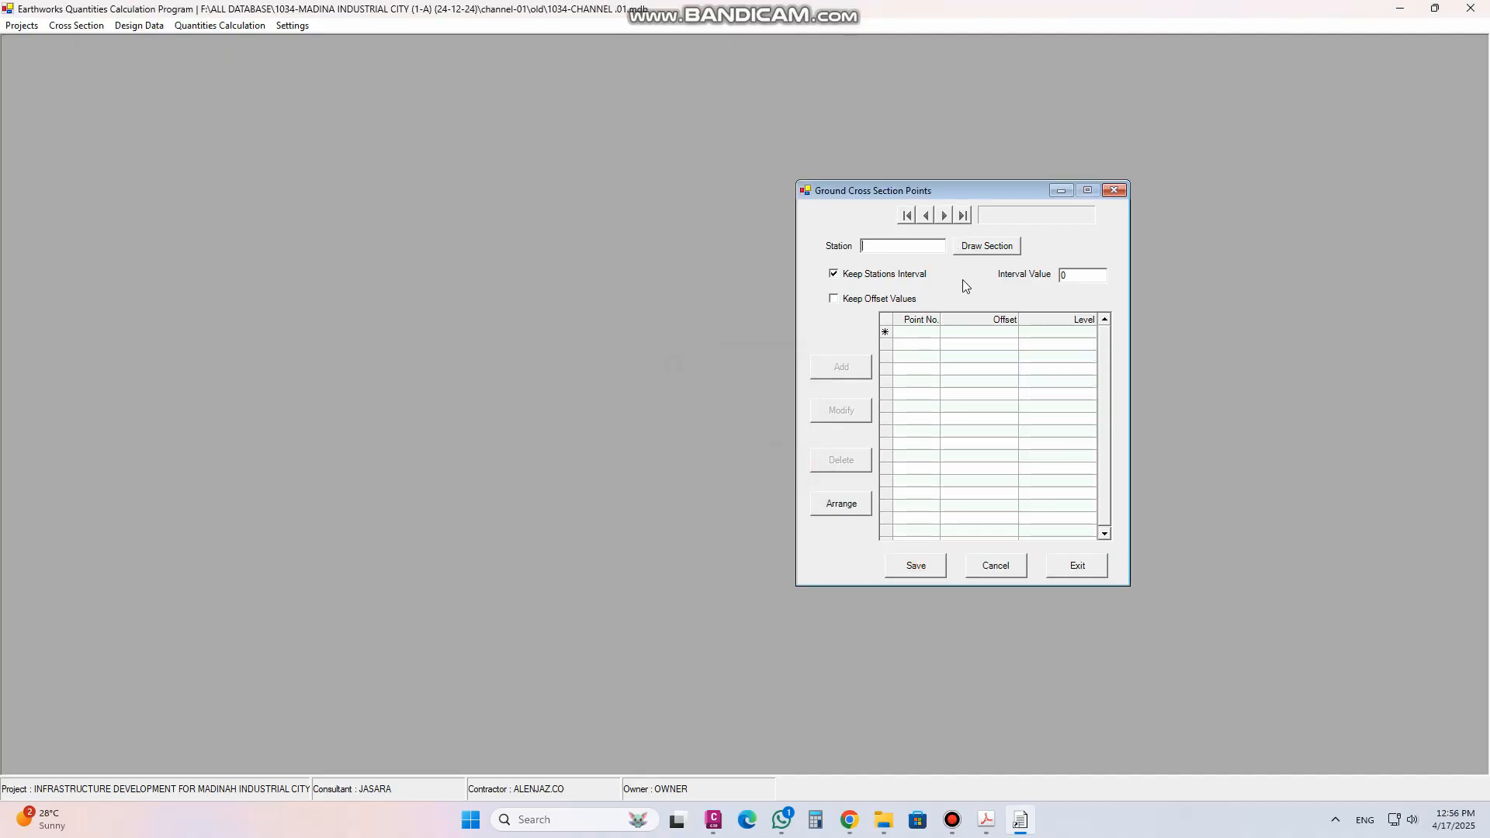
Navigate to the new station 20000 record and draw its cross section
{"action": "left_click", "coordinate": [1000, 571]}
{"action": "left_click", "coordinate": [964, 215]}
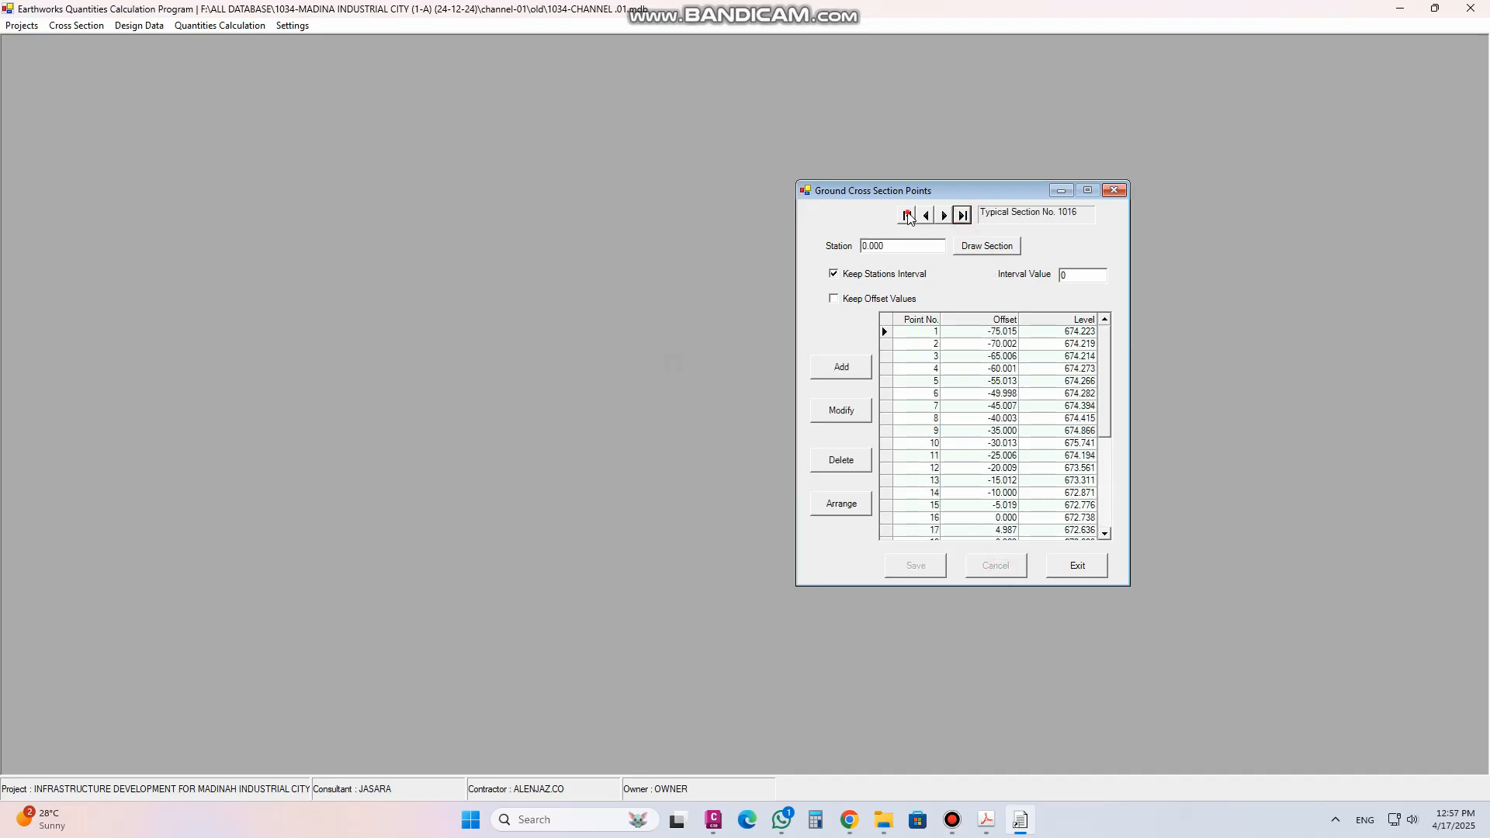
{"action": "left_click", "coordinate": [907, 215]}
{"action": "left_click", "coordinate": [977, 254]}
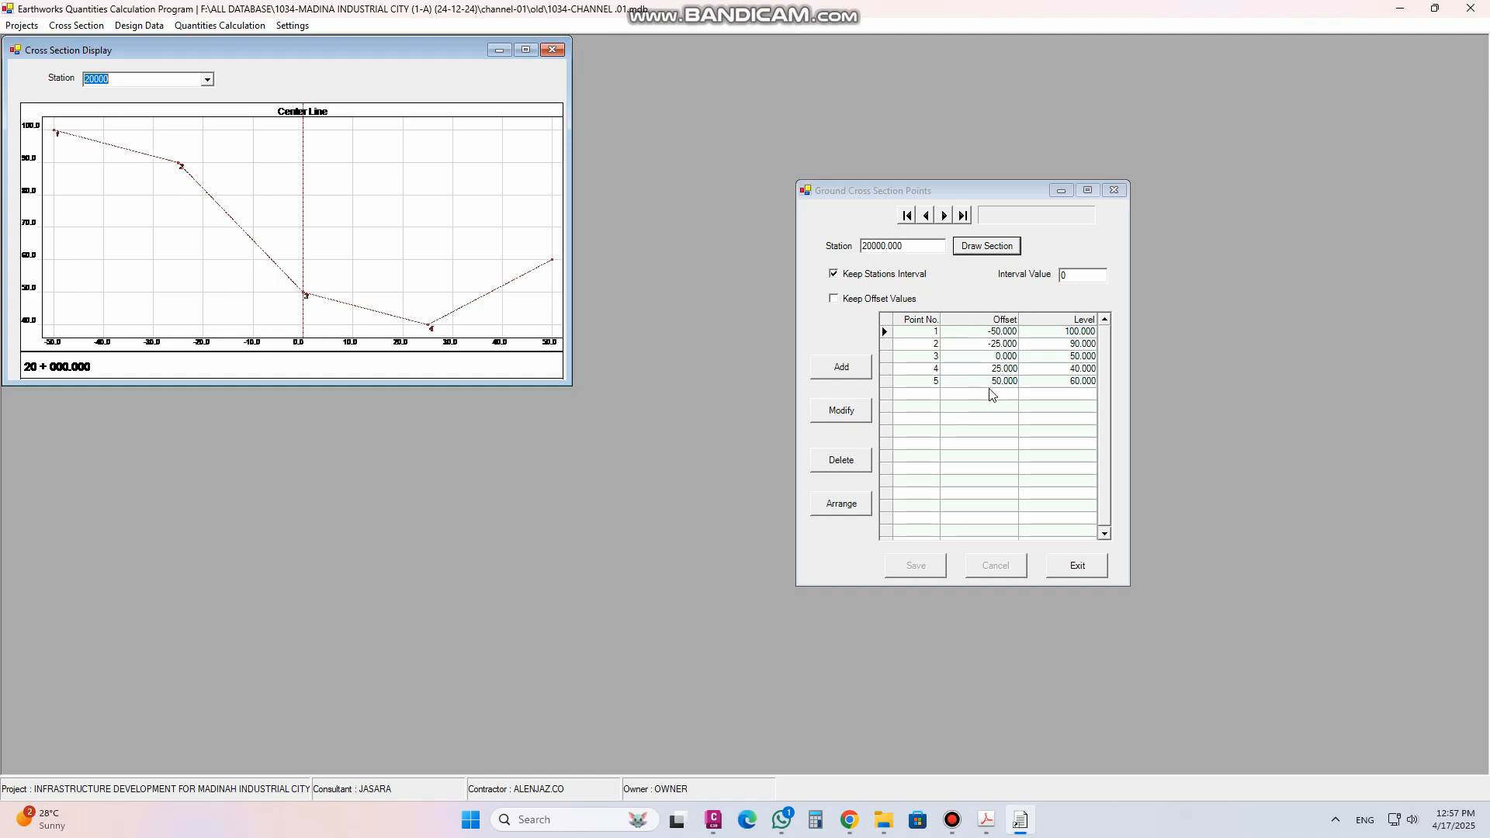
{"action": "left_click", "coordinate": [1064, 276]}
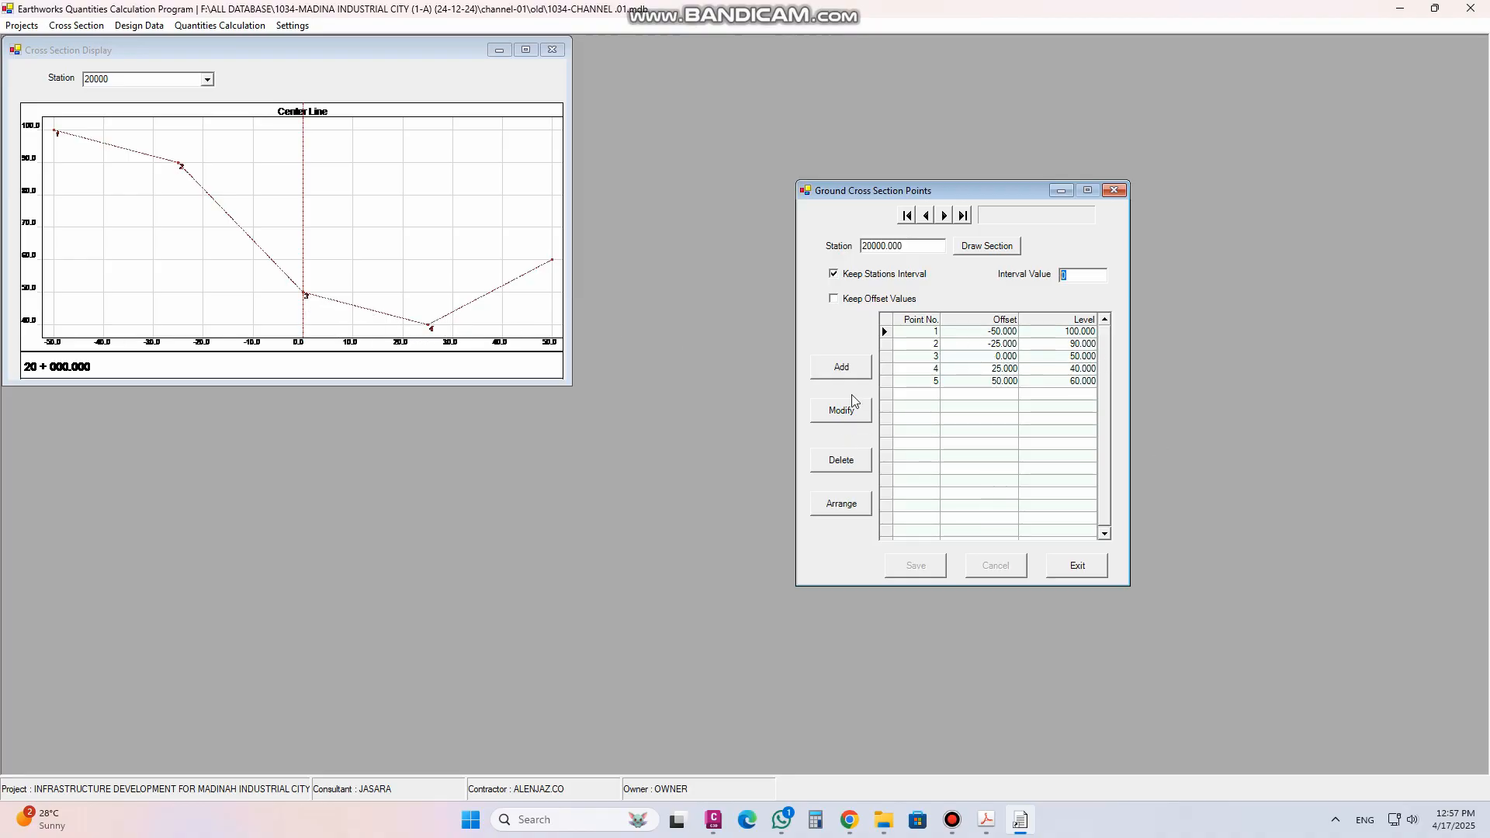
Modify the section so point 3's level becomes 60 and save the change
{"action": "left_click", "coordinate": [842, 420]}
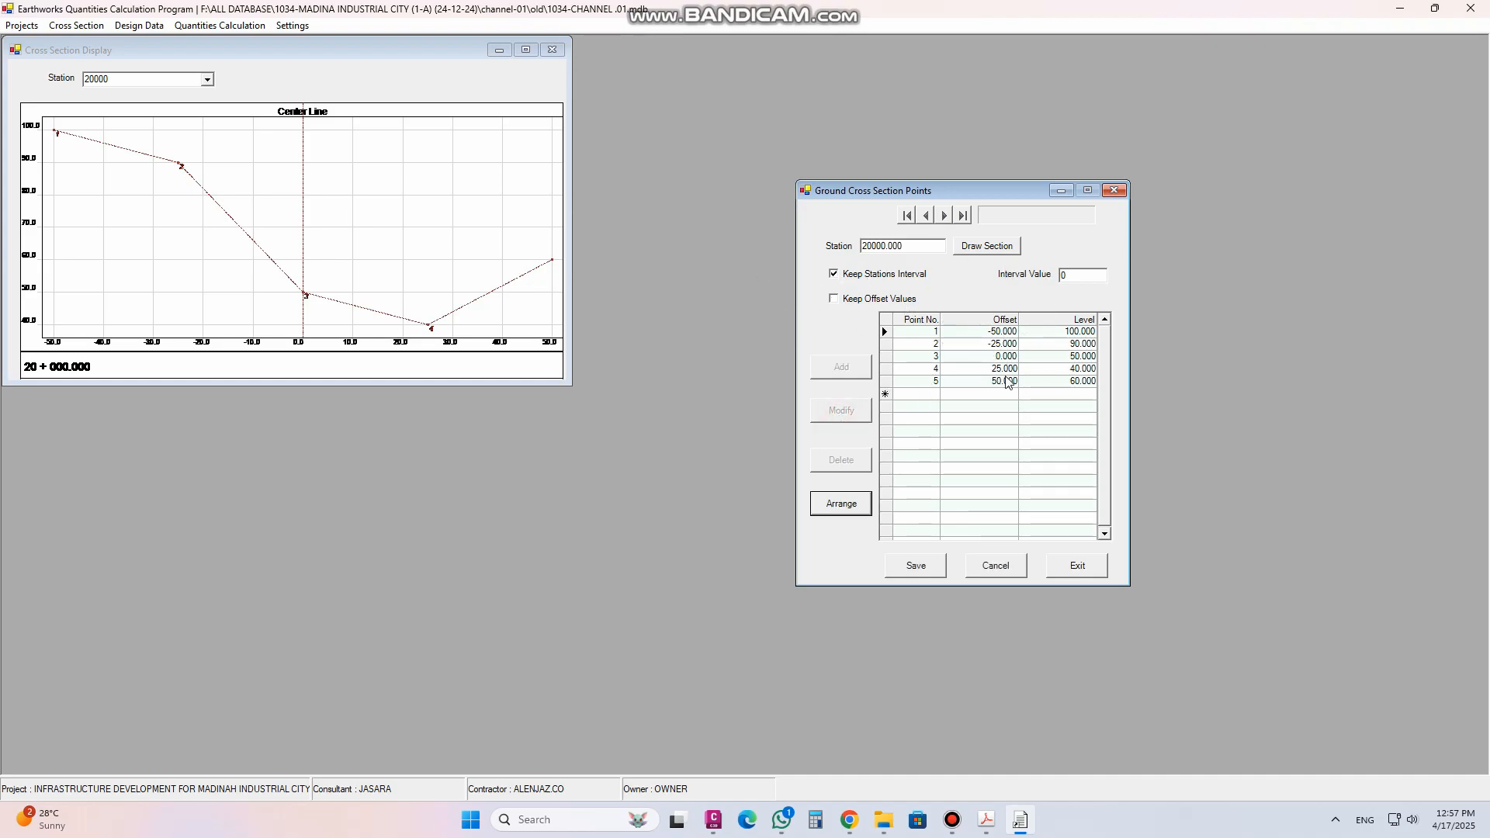
{"action": "left_click", "coordinate": [1055, 359]}
{"action": "left_click", "coordinate": [1058, 359]}
{"action": "type", "text": "60"}
{"action": "left_click", "coordinate": [916, 565]}
{"action": "left_click", "coordinate": [775, 461]}
Review the updated station 20000 drawing, then close the display and ground section windows
{"action": "left_click", "coordinate": [143, 80]}
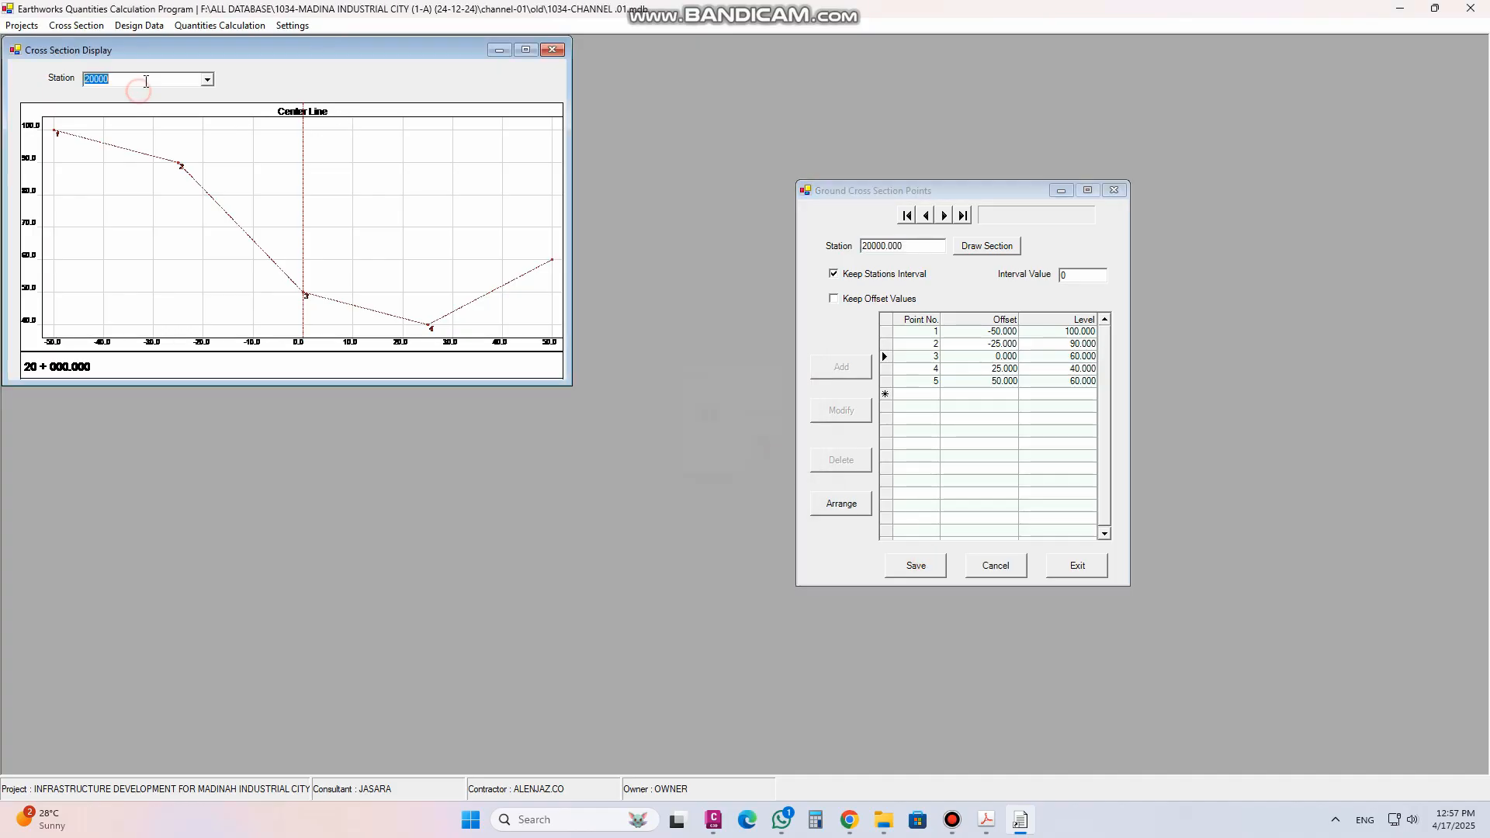
{"action": "scroll", "coordinate": [146, 81], "scroll_direction": "up", "scroll_amount": 1}
{"action": "scroll", "coordinate": [146, 80], "scroll_direction": "down", "scroll_amount": 1}
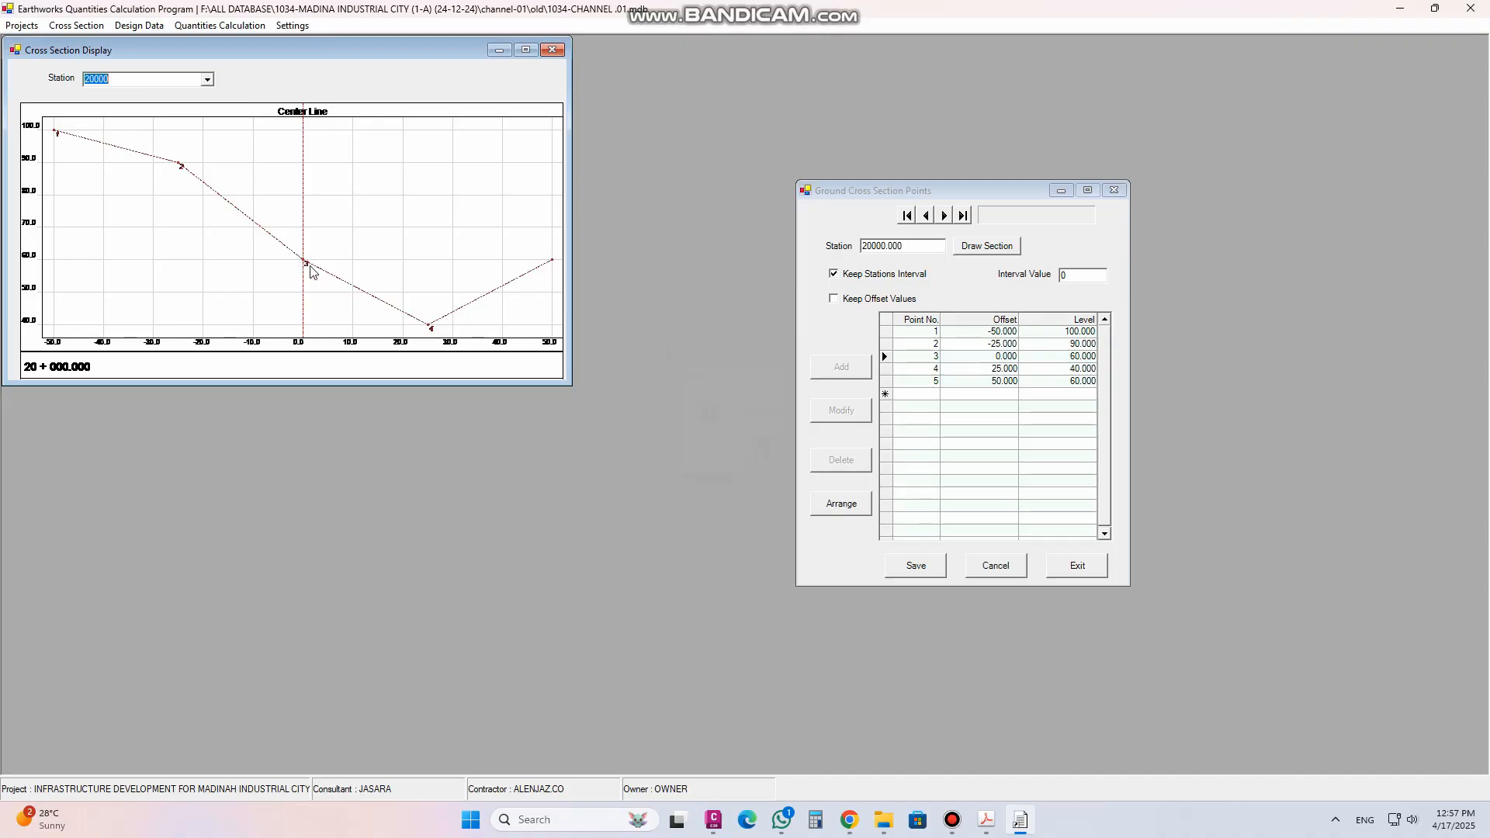
{"action": "left_click", "coordinate": [560, 52]}
{"action": "left_click", "coordinate": [1114, 193]}
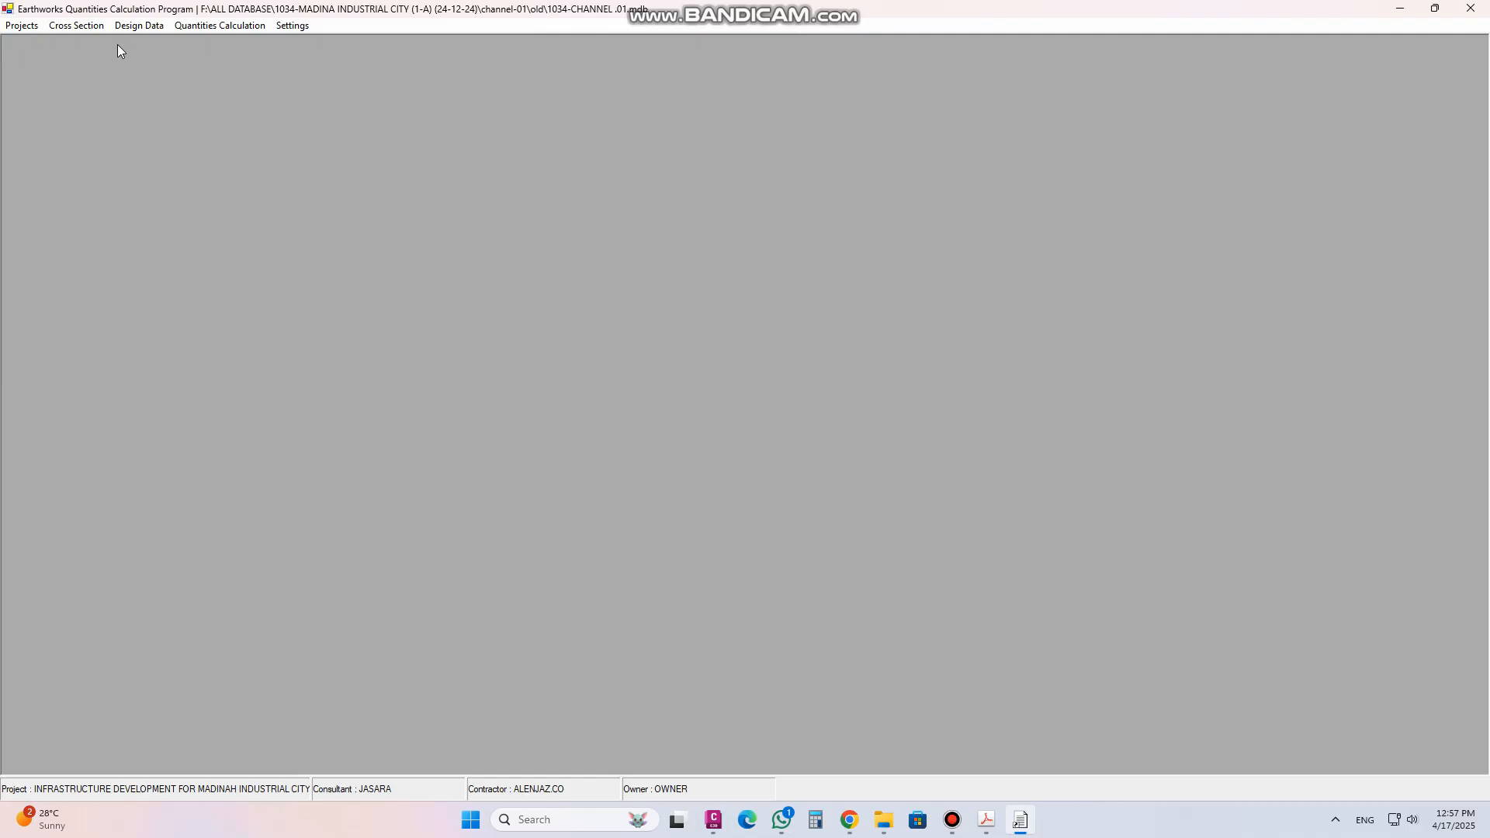
{"action": "left_click", "coordinate": [98, 29]}
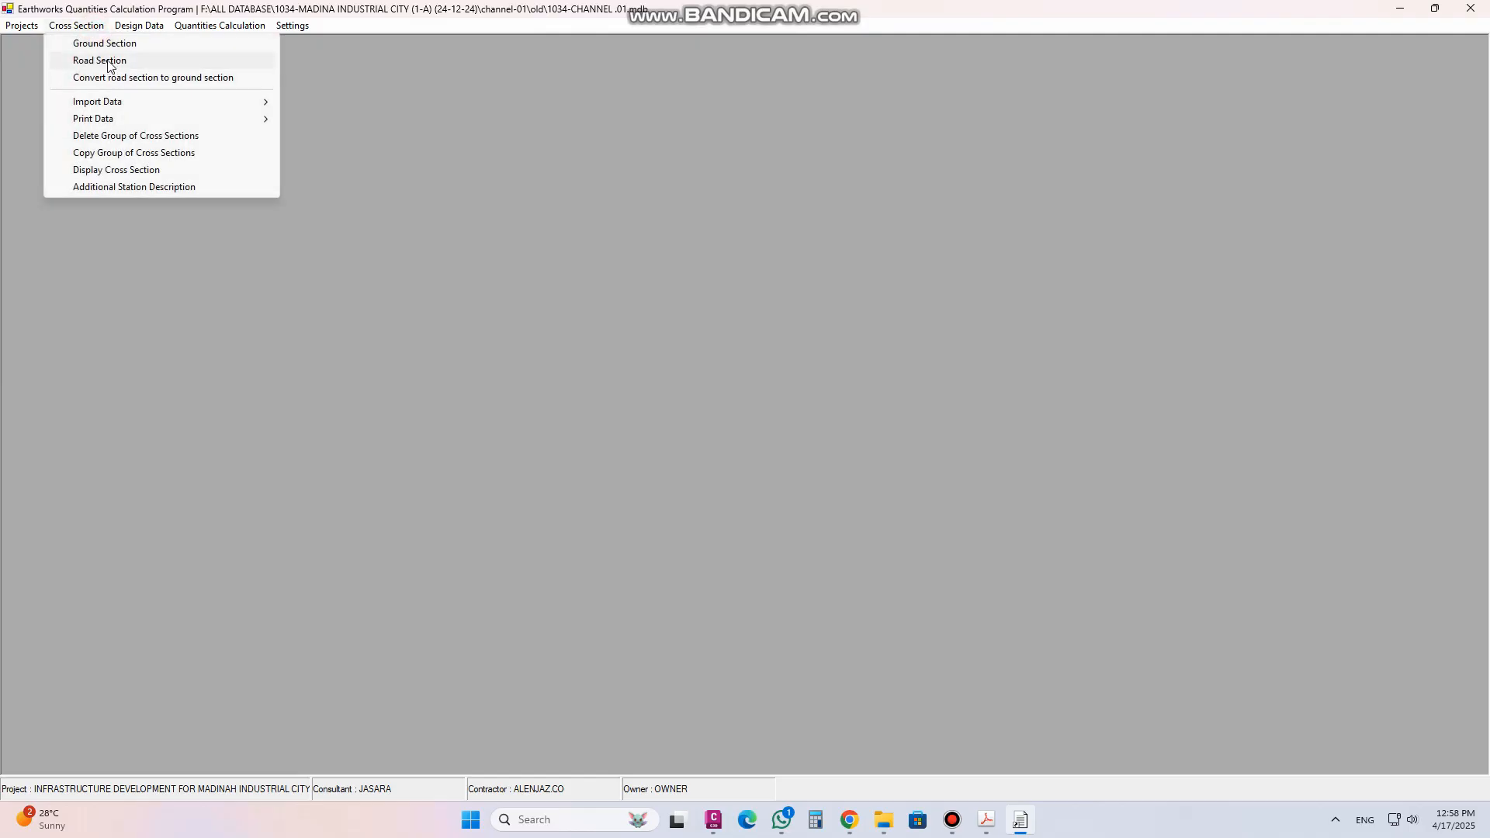
Open the ground section points, go to the station 20000 record and delete that station
{"action": "left_click", "coordinate": [104, 43]}
{"action": "left_click", "coordinate": [913, 212]}
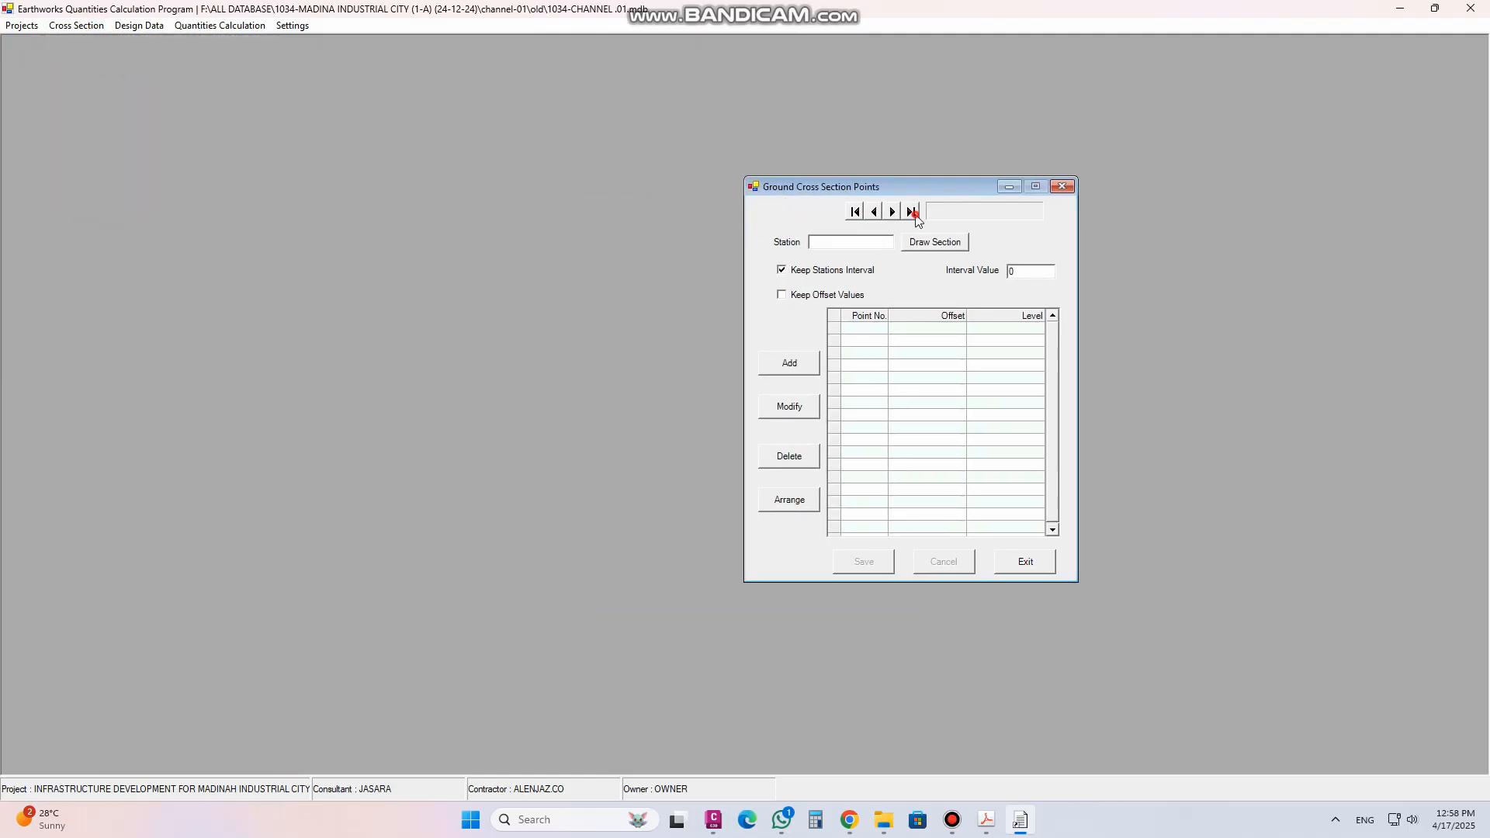
{"action": "left_click", "coordinate": [854, 211]}
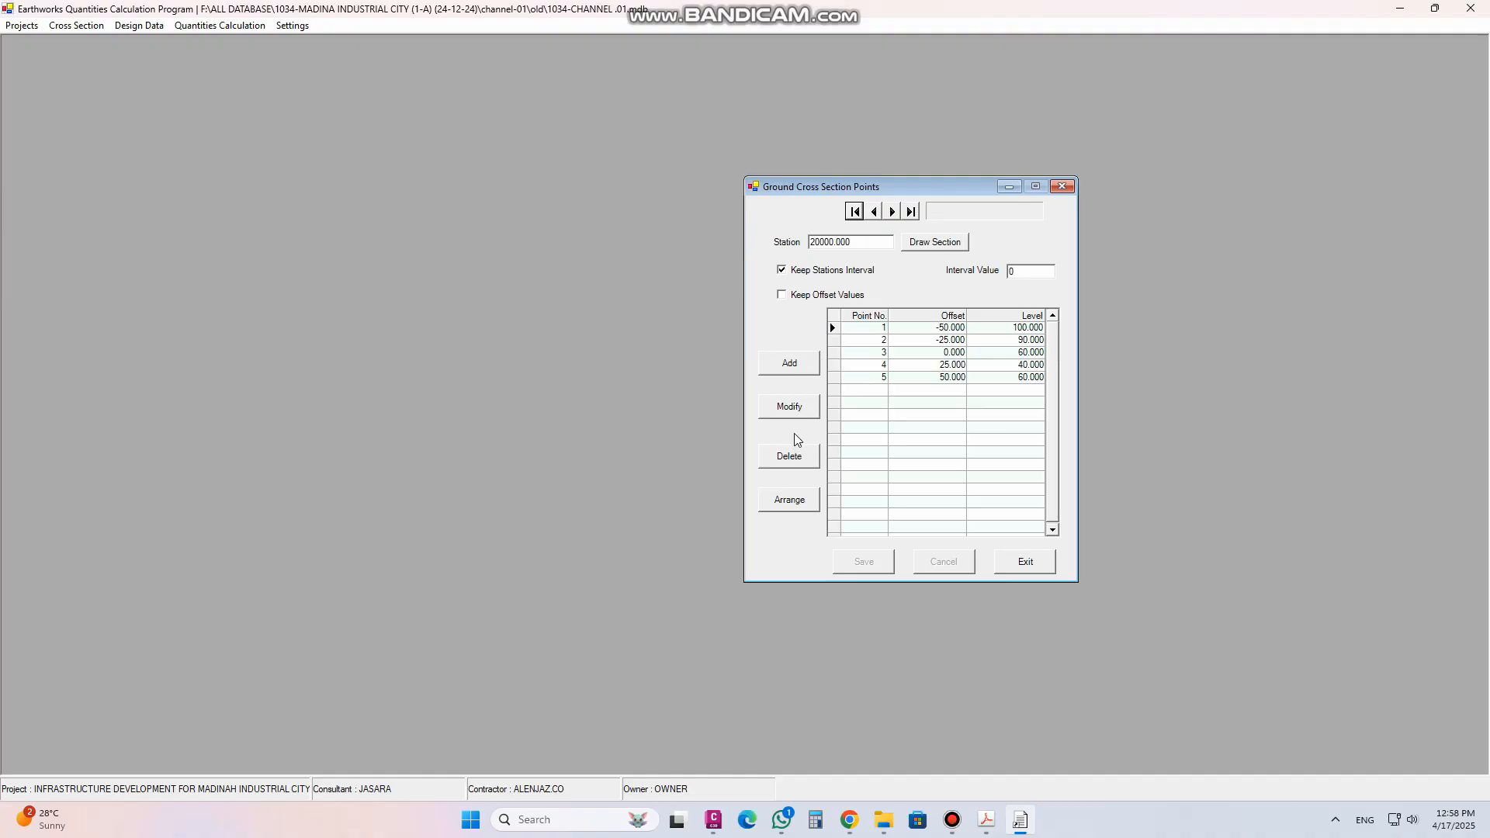
{"action": "left_click", "coordinate": [801, 463]}
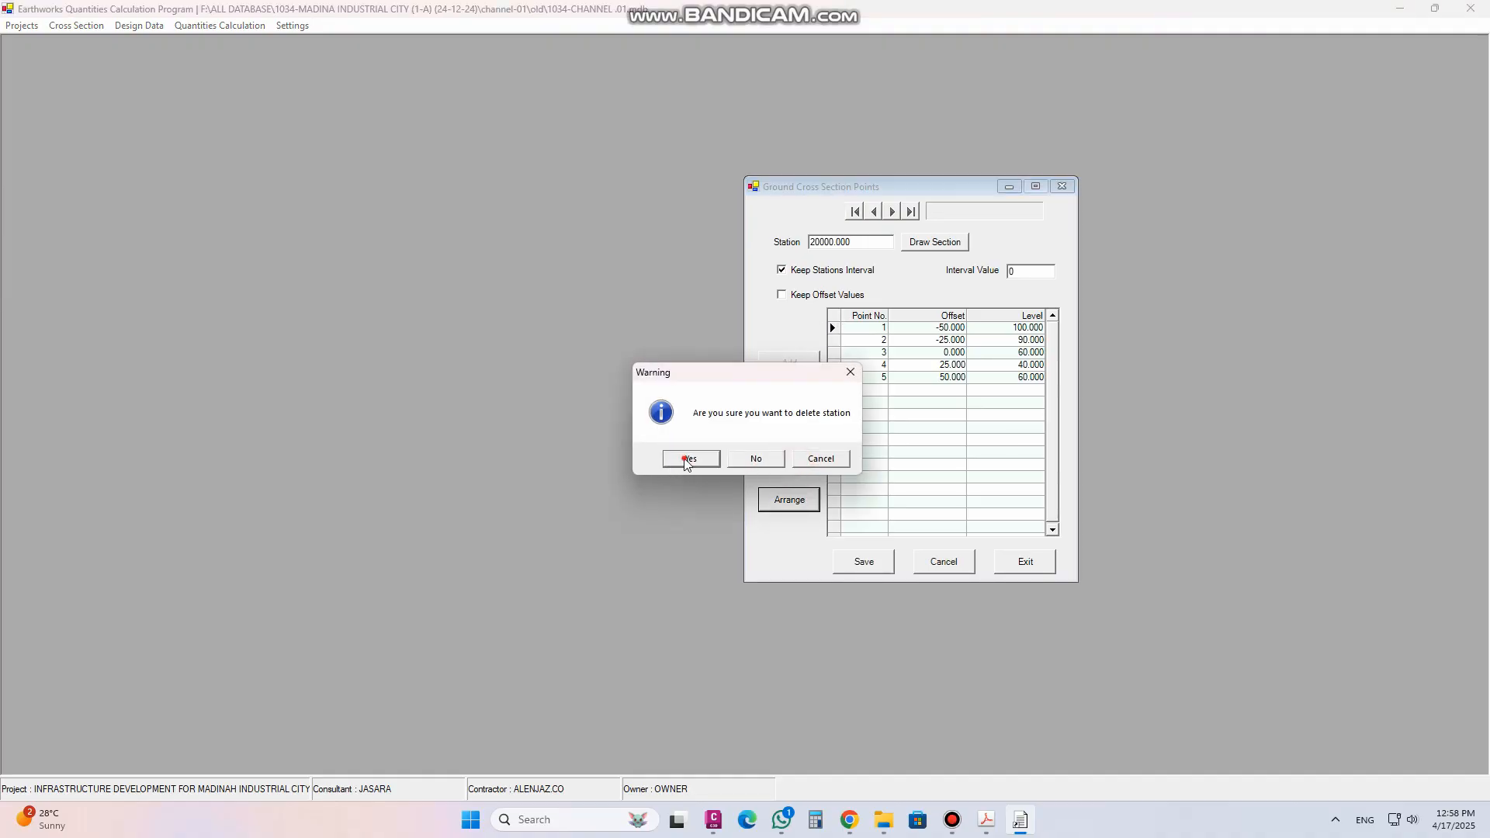
{"action": "left_click", "coordinate": [689, 459]}
{"action": "left_click", "coordinate": [780, 463]}
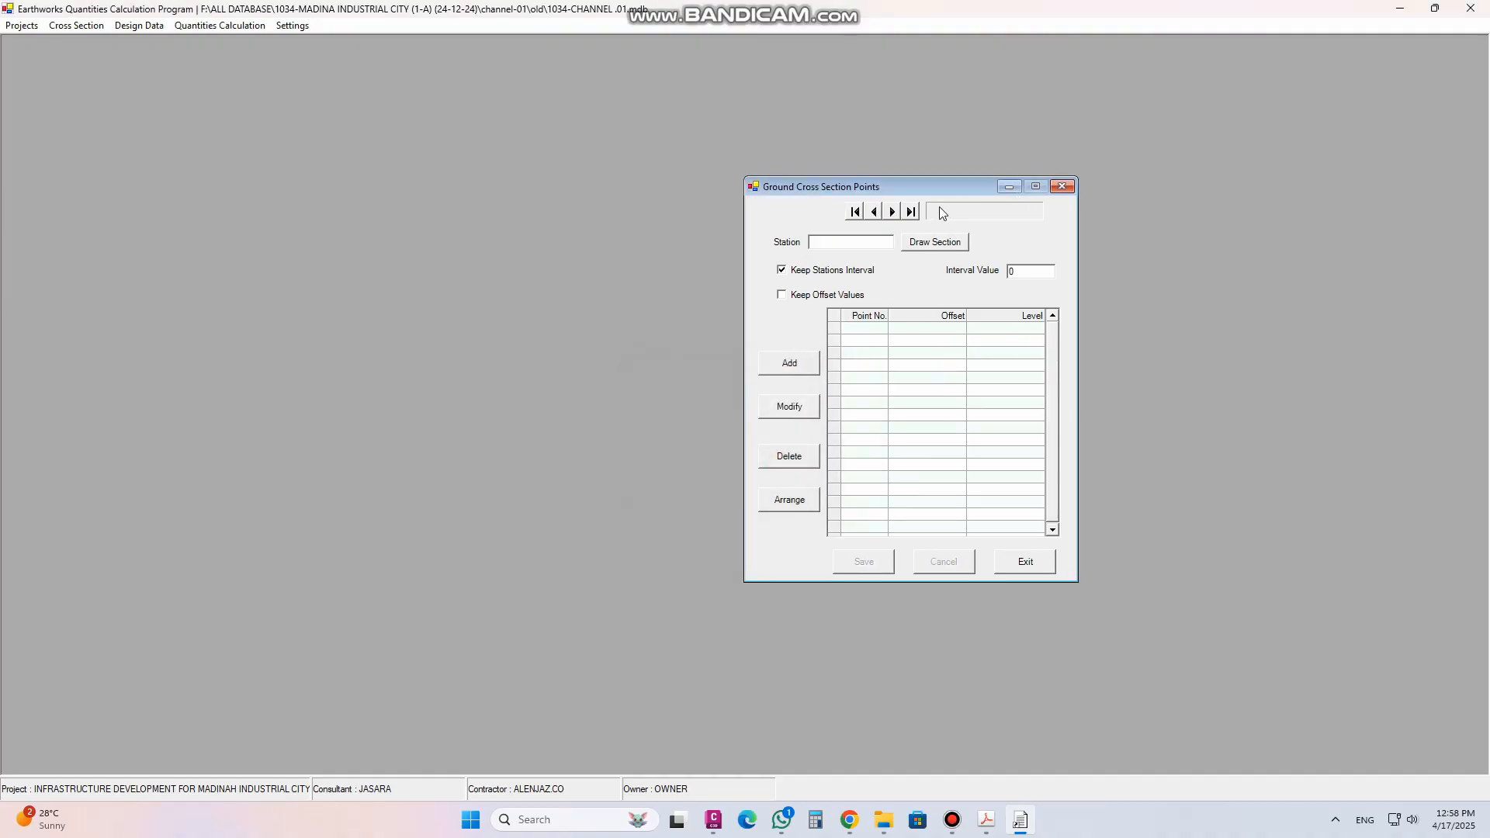
Browse to the first remaining station record, then close the ground section window
{"action": "left_click", "coordinate": [912, 211]}
{"action": "left_click", "coordinate": [855, 211]}
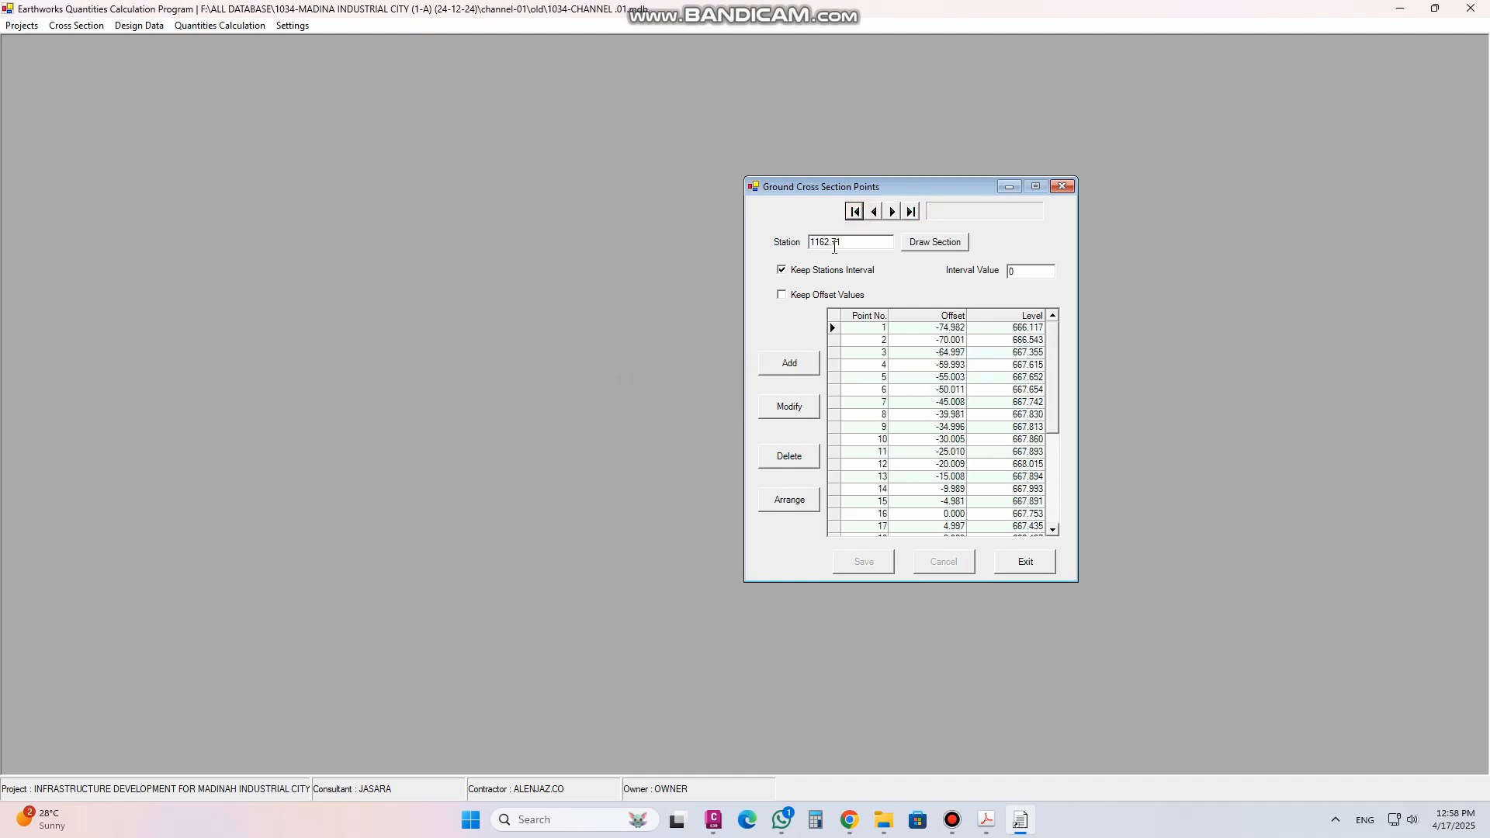
{"action": "left_click", "coordinate": [1067, 186]}
Start importing ground data and open the channel.01 NGL text file in Notepad
{"action": "left_click", "coordinate": [76, 26]}
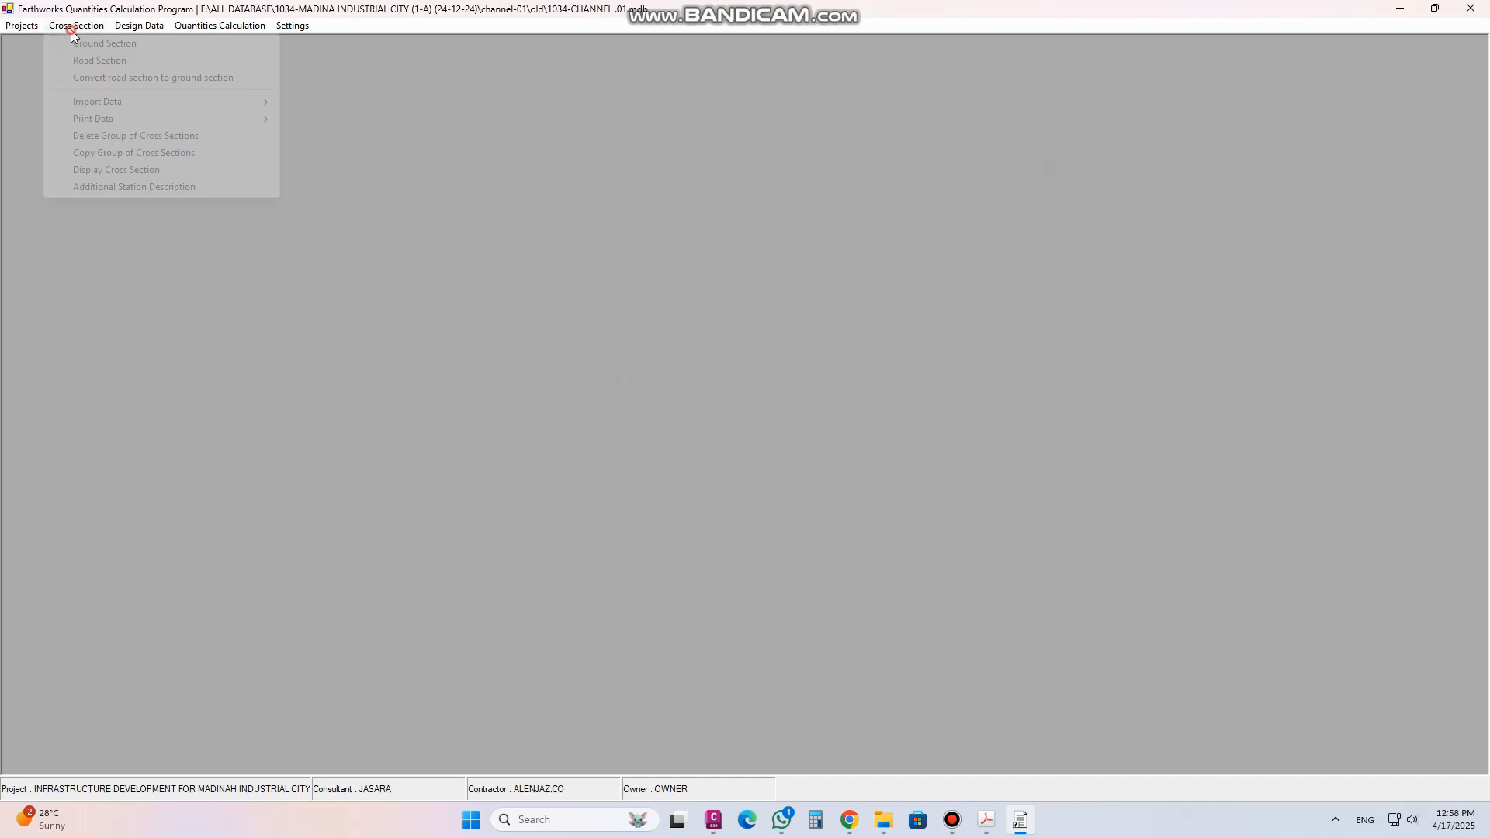
{"action": "mouse_move", "coordinate": [112, 107]}
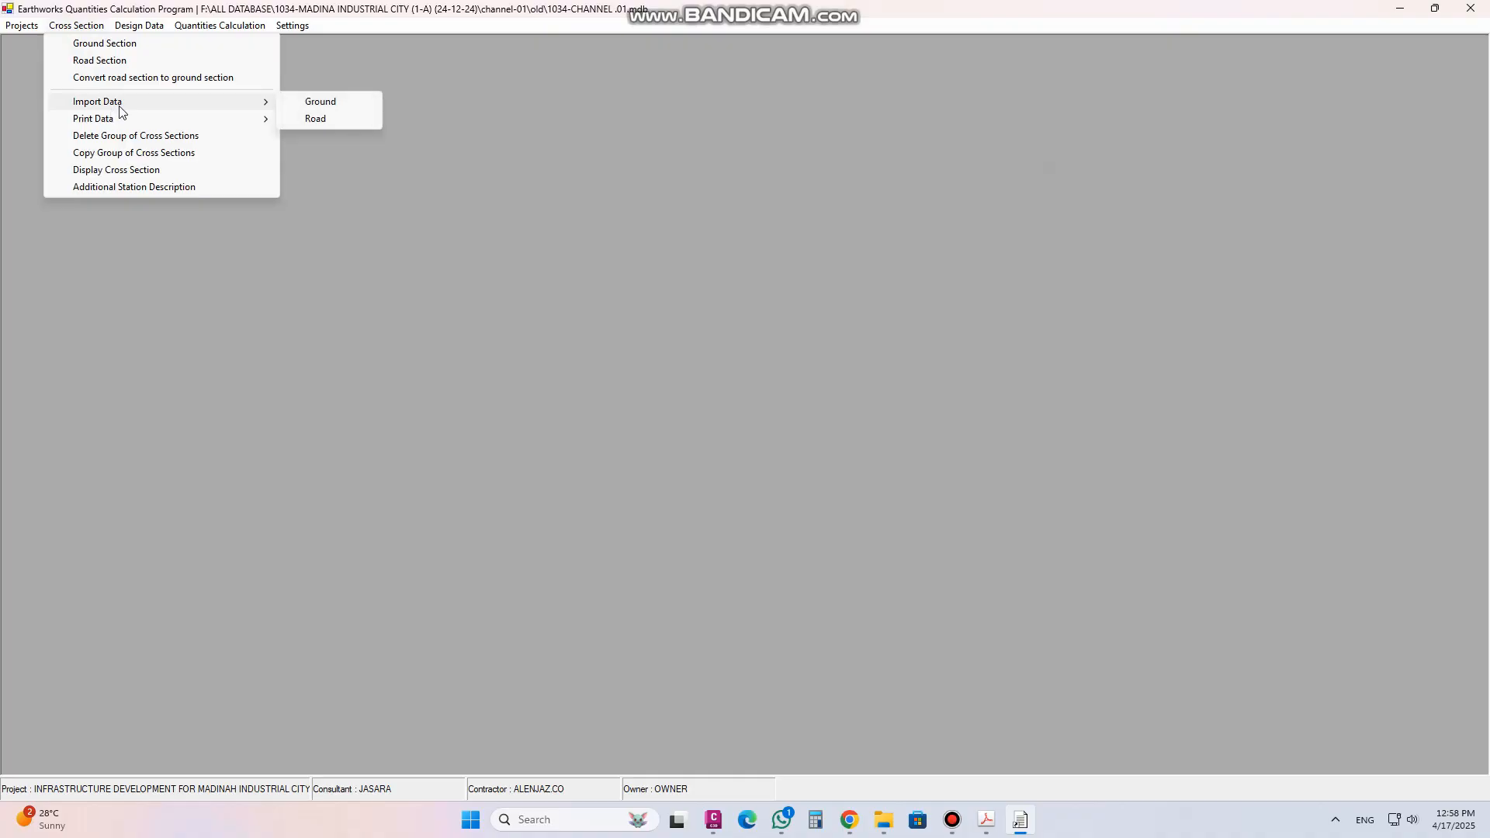
{"action": "left_click", "coordinate": [318, 103]}
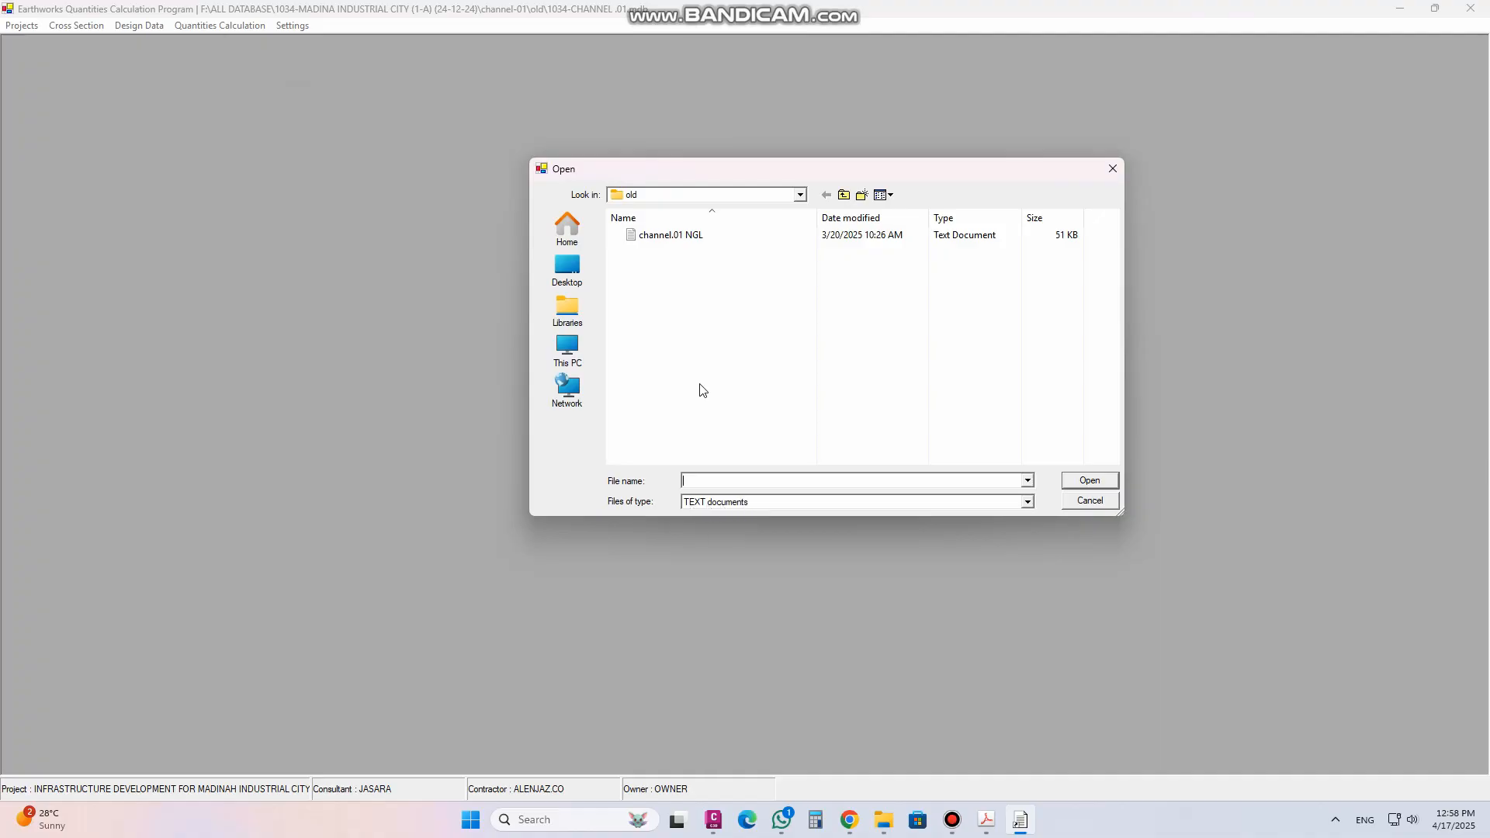
{"action": "left_click", "coordinate": [665, 244]}
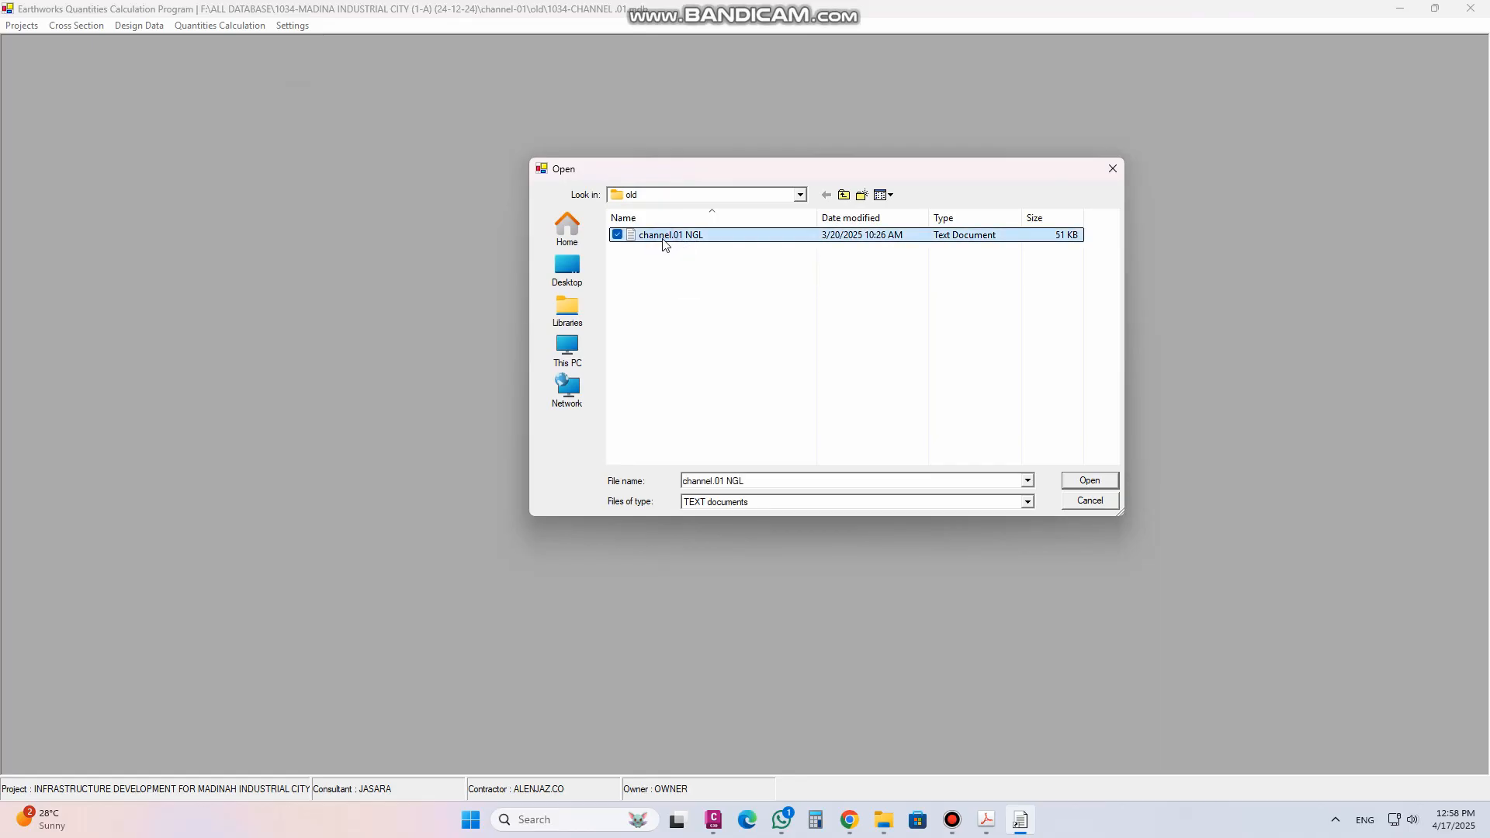
{"action": "right_click", "coordinate": [665, 244]}
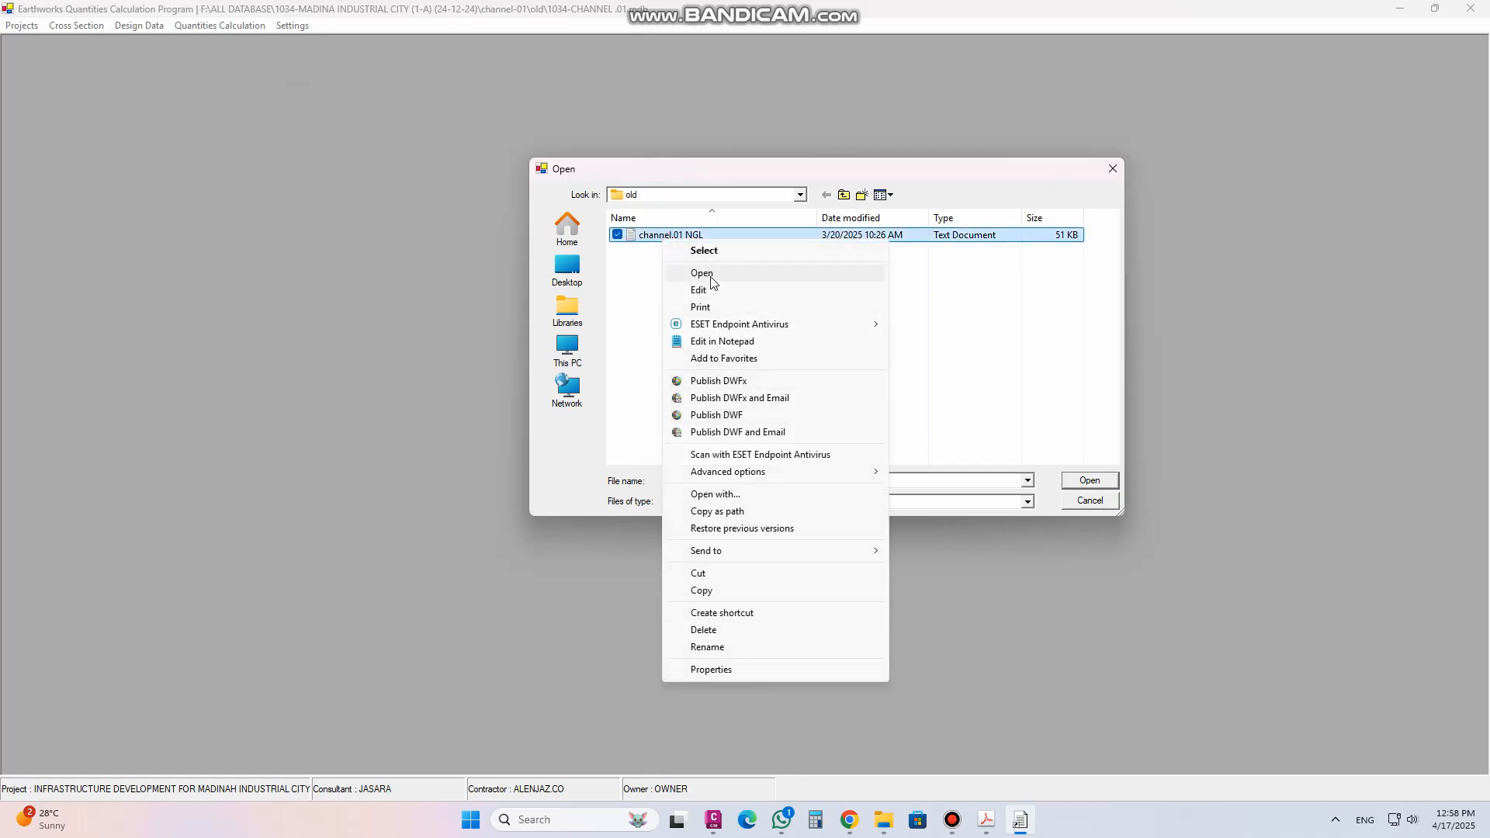
{"action": "left_click", "coordinate": [703, 273]}
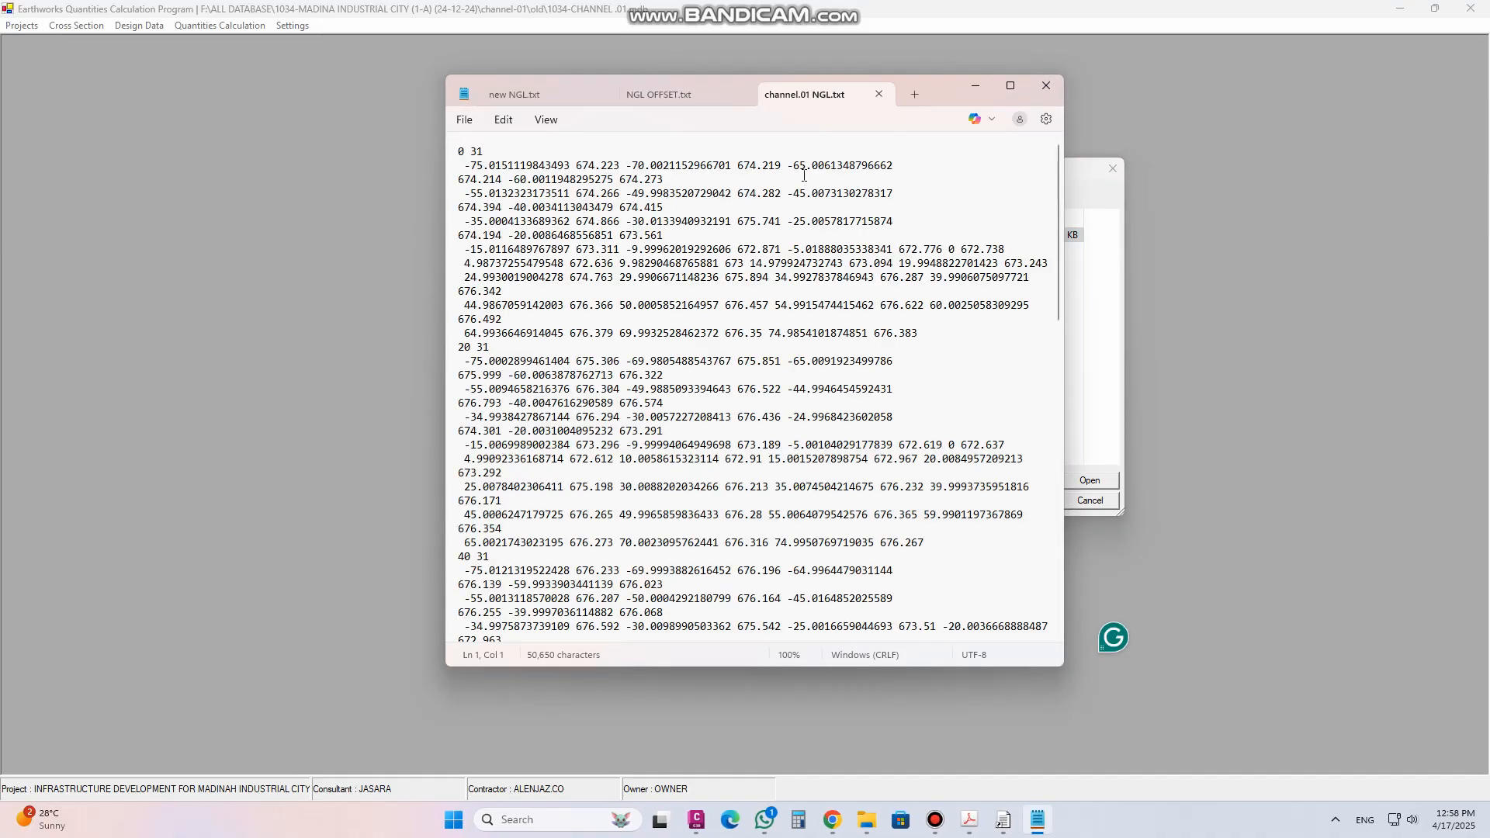
Review the NGL file's contents, then close Notepad and the import file dialog
{"action": "scroll", "coordinate": [746, 426], "scroll_direction": "down", "scroll_amount": 6}
{"action": "scroll", "coordinate": [746, 426], "scroll_direction": "up", "scroll_amount": 6}
{"action": "left_click", "coordinate": [1060, 91]}
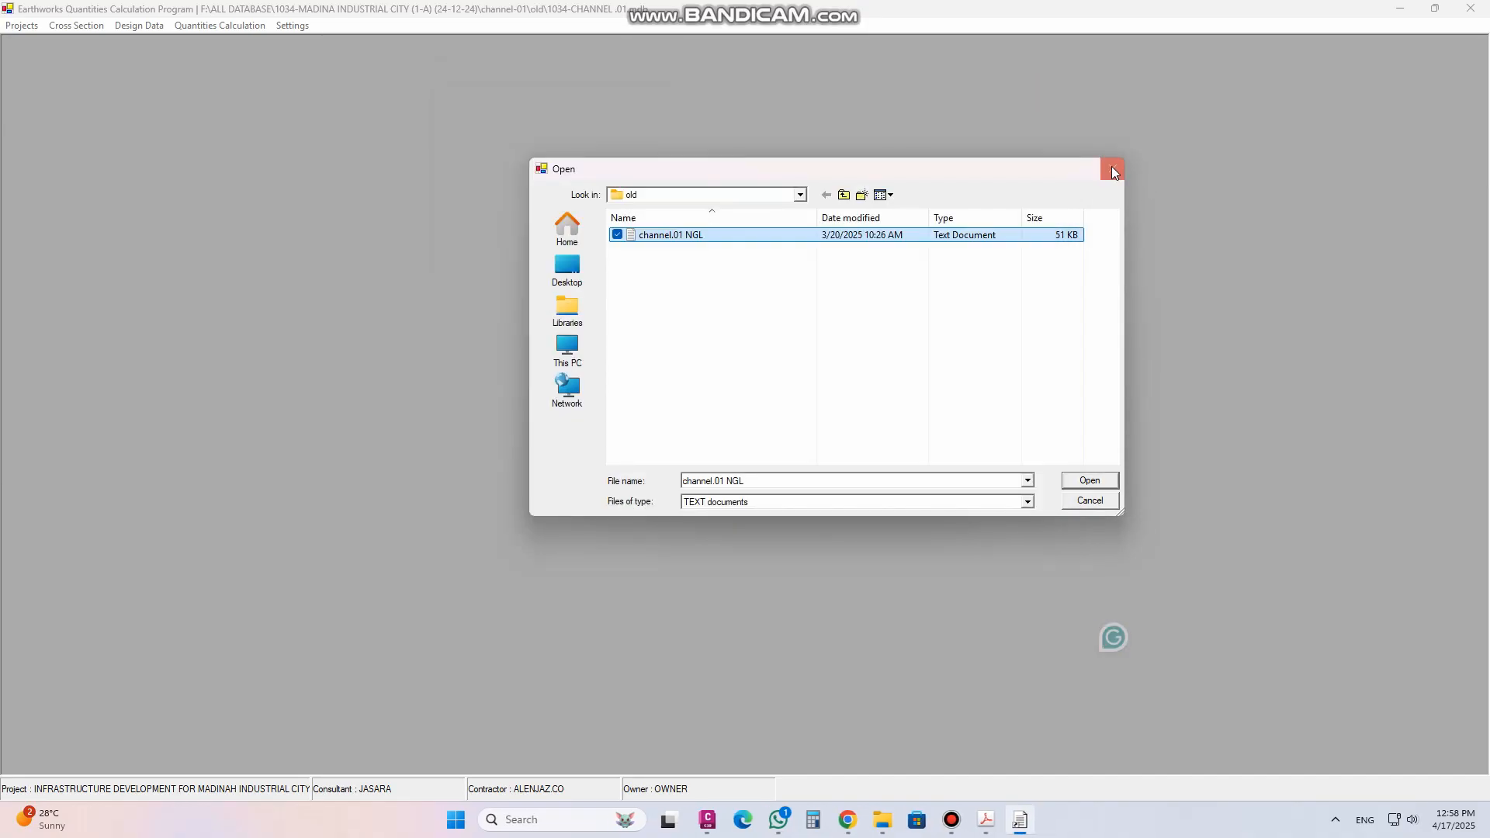
{"action": "left_click", "coordinate": [1111, 166]}
Open the ground section points, draw the station 0 cross section, then close both windows
{"action": "left_click", "coordinate": [77, 30]}
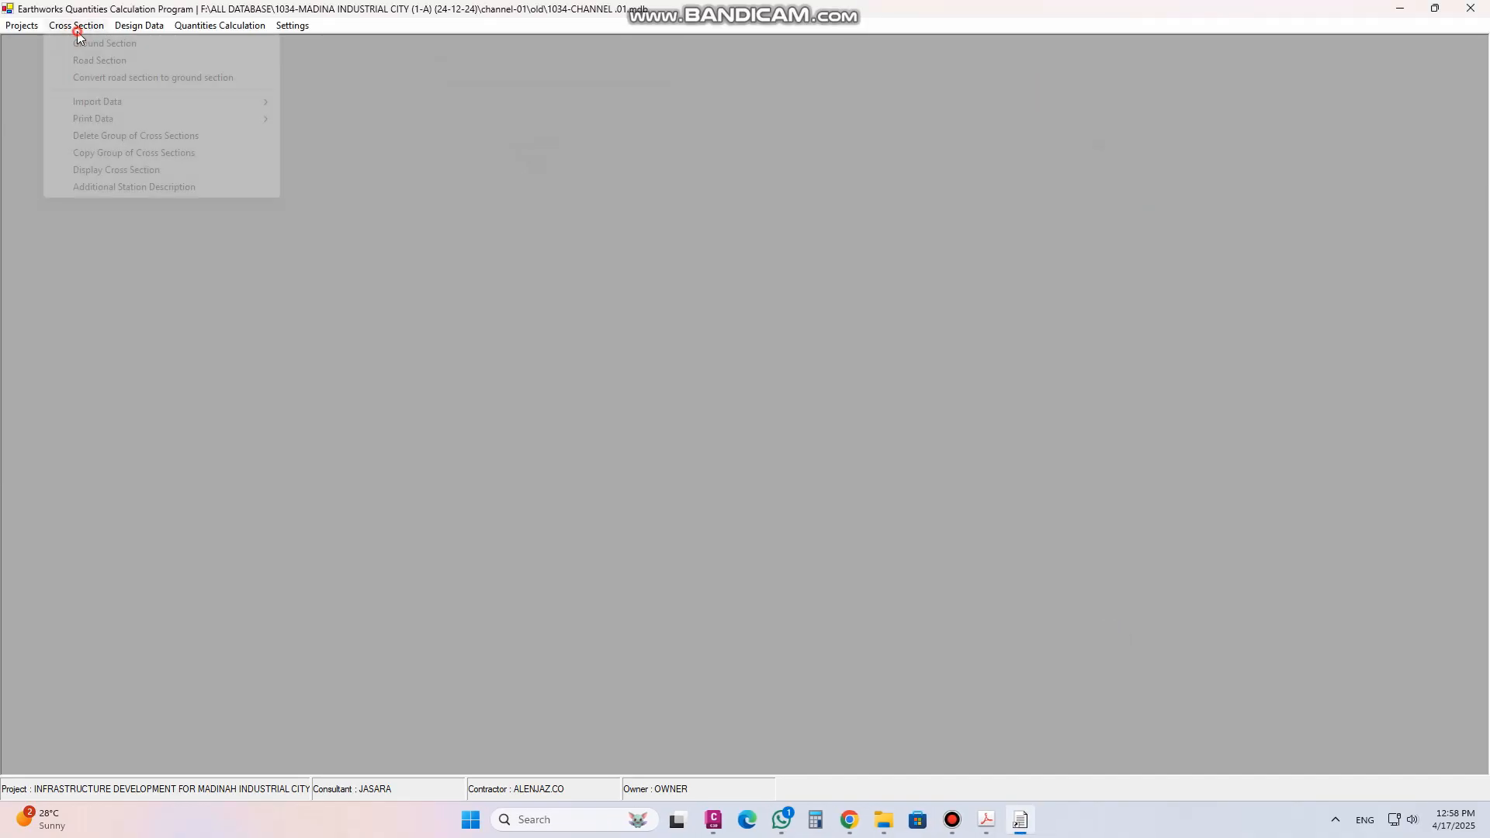
{"action": "mouse_move", "coordinate": [150, 107]}
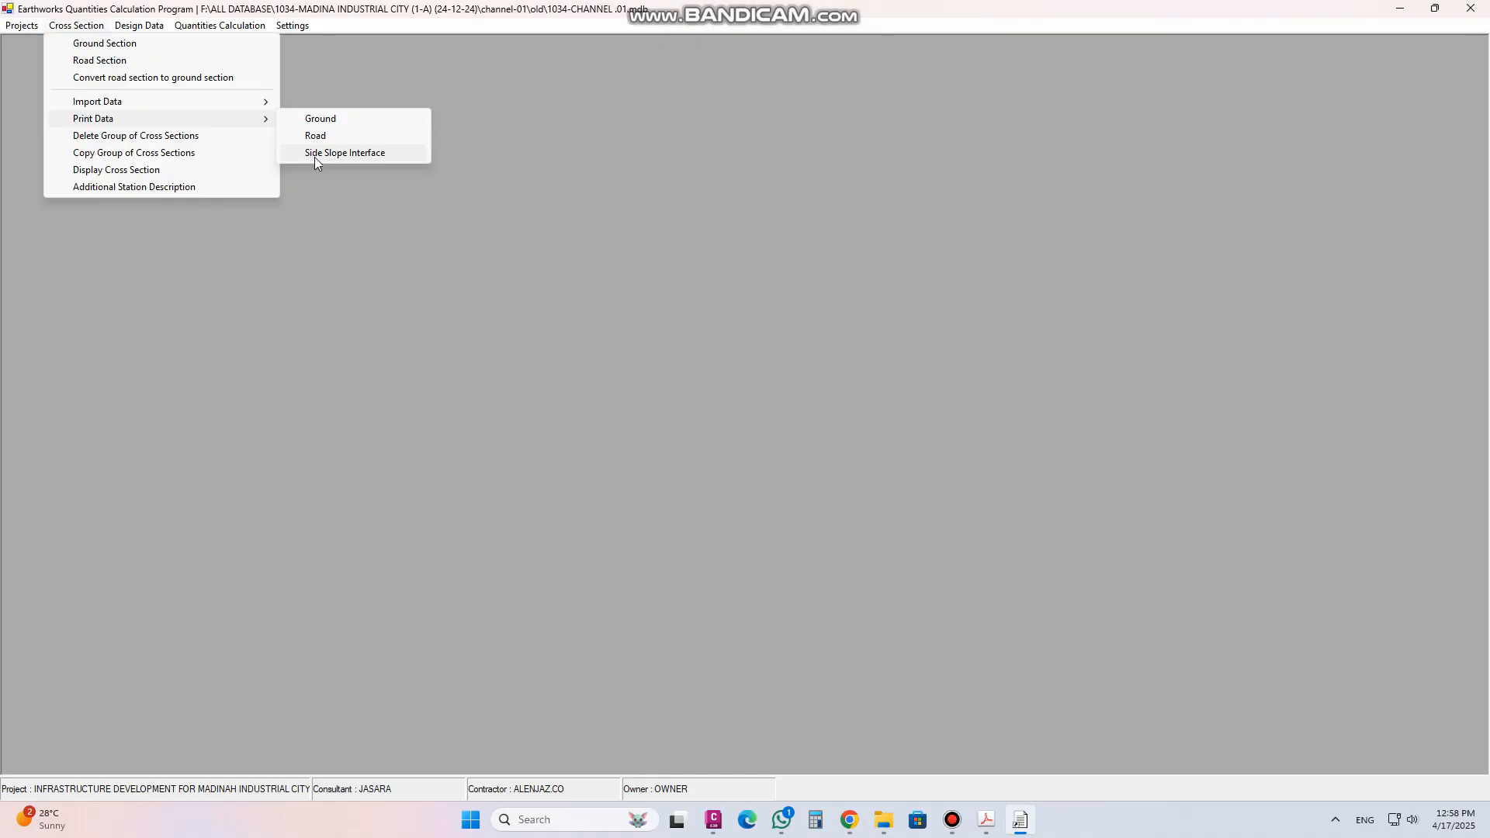
{"action": "left_click", "coordinate": [125, 52]}
{"action": "left_click", "coordinate": [743, 237]}
{"action": "left_click", "coordinate": [752, 271]}
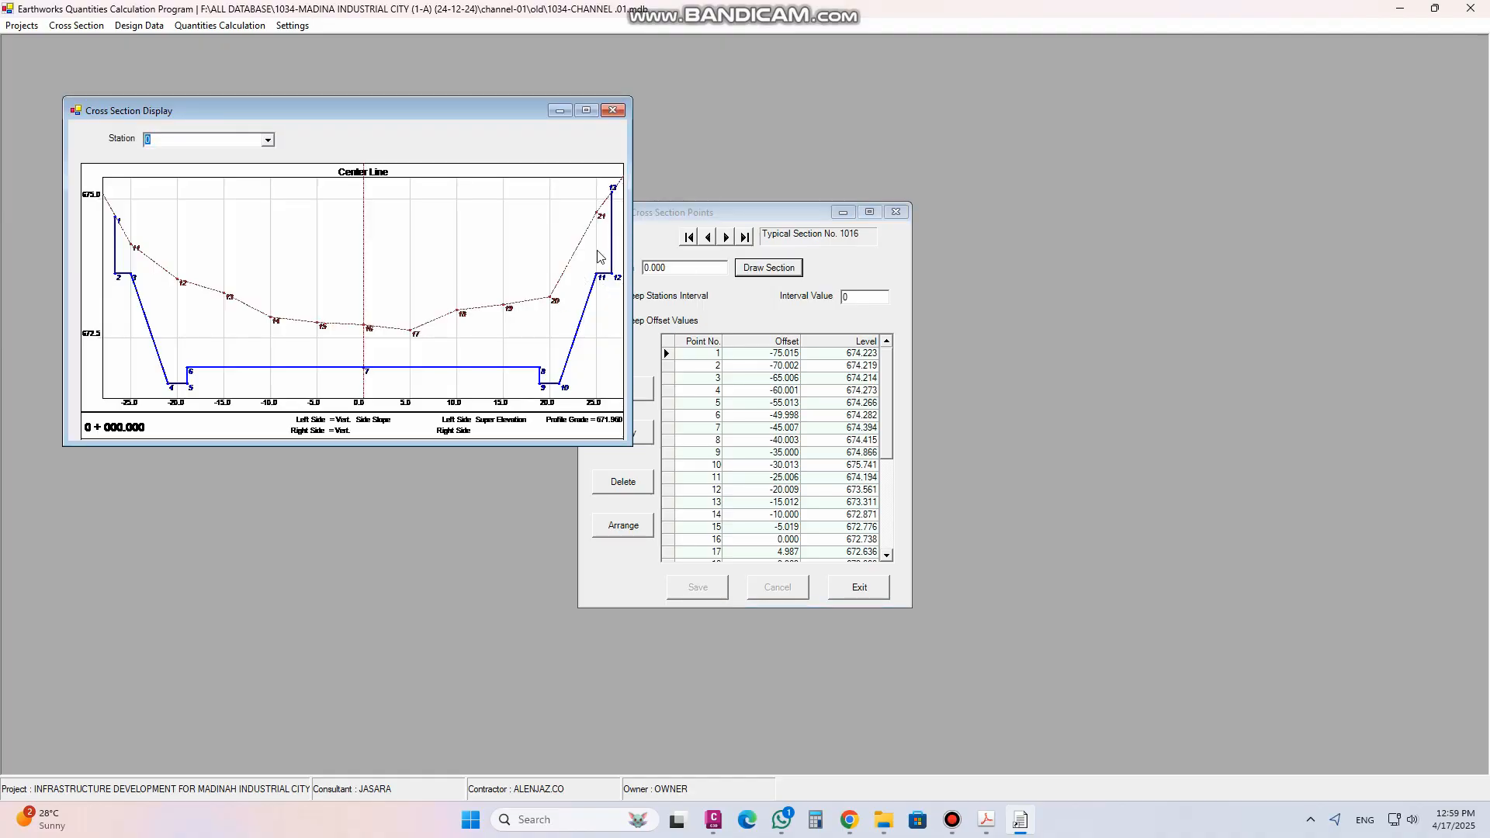
{"action": "left_click", "coordinate": [621, 111]}
{"action": "left_click", "coordinate": [896, 211]}
List ground stations 0 to 80 for group deletion and select them all, then close without deleting
{"action": "left_click", "coordinate": [77, 26]}
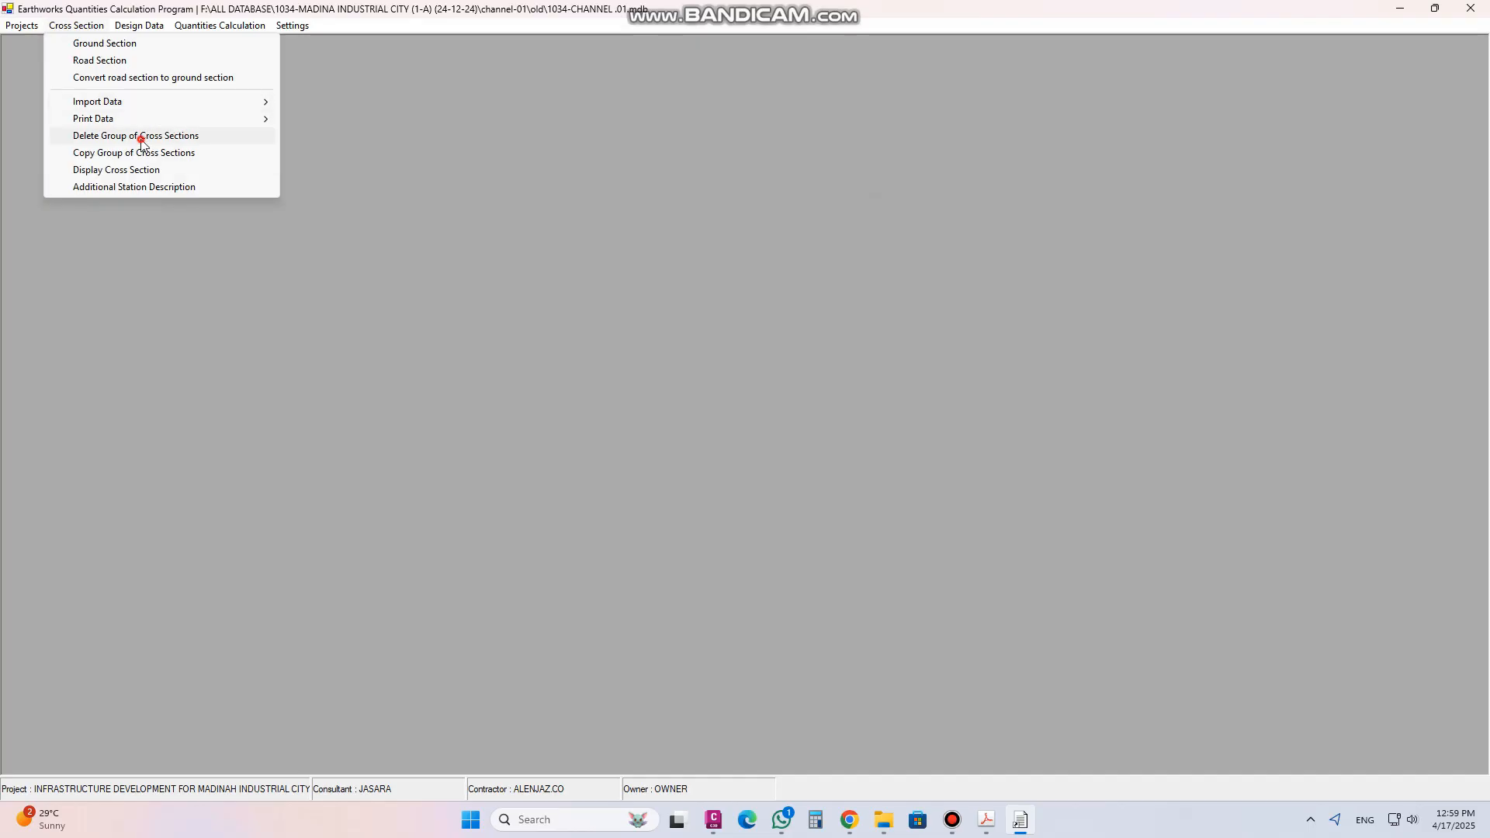
{"action": "left_click", "coordinate": [142, 138]}
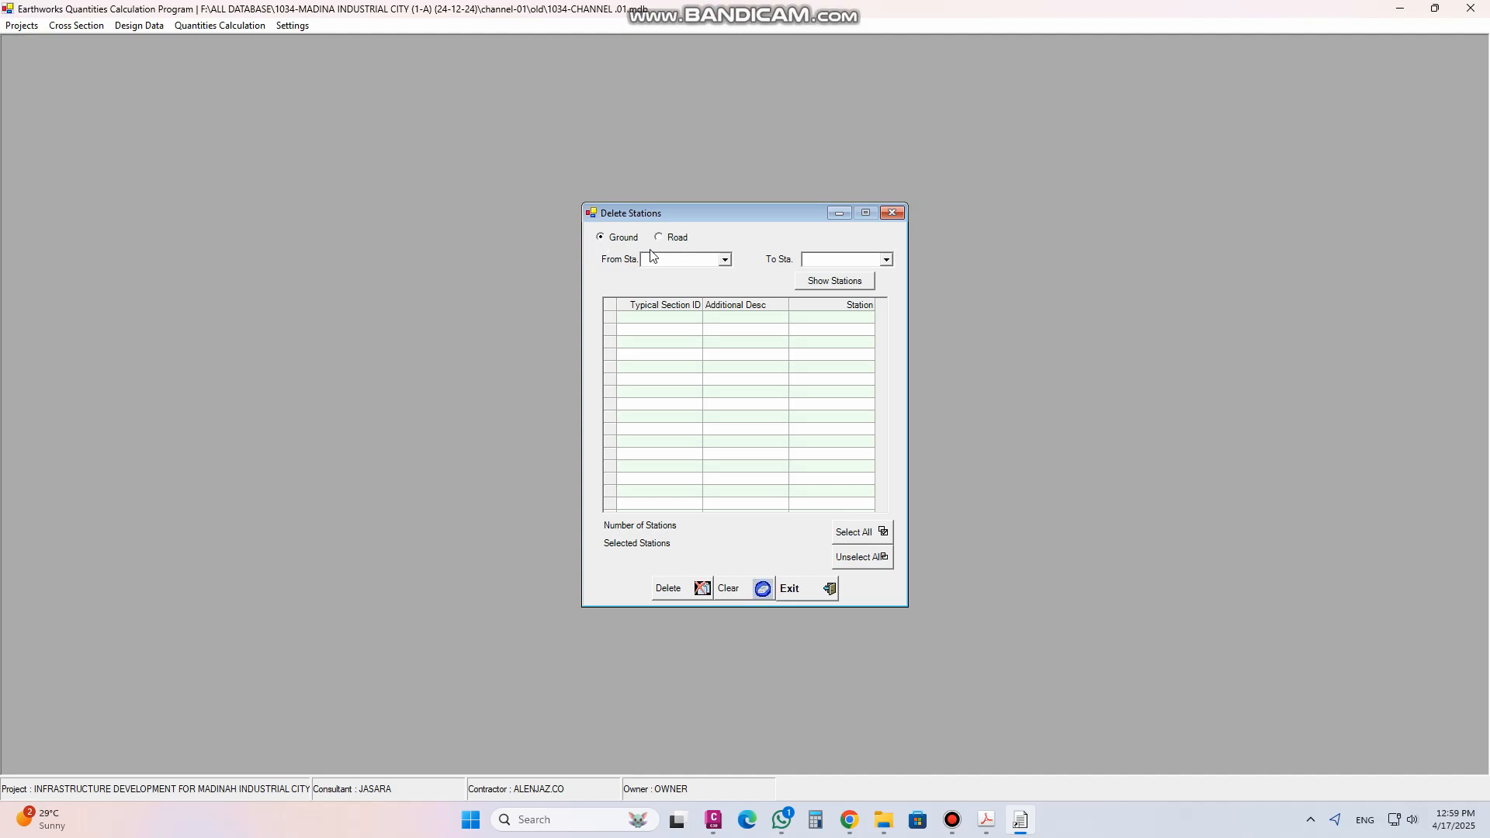
{"action": "left_click", "coordinate": [724, 260]}
{"action": "left_click", "coordinate": [706, 274]}
{"action": "left_click", "coordinate": [886, 260]}
{"action": "left_click", "coordinate": [863, 314]}
{"action": "left_click", "coordinate": [836, 283]}
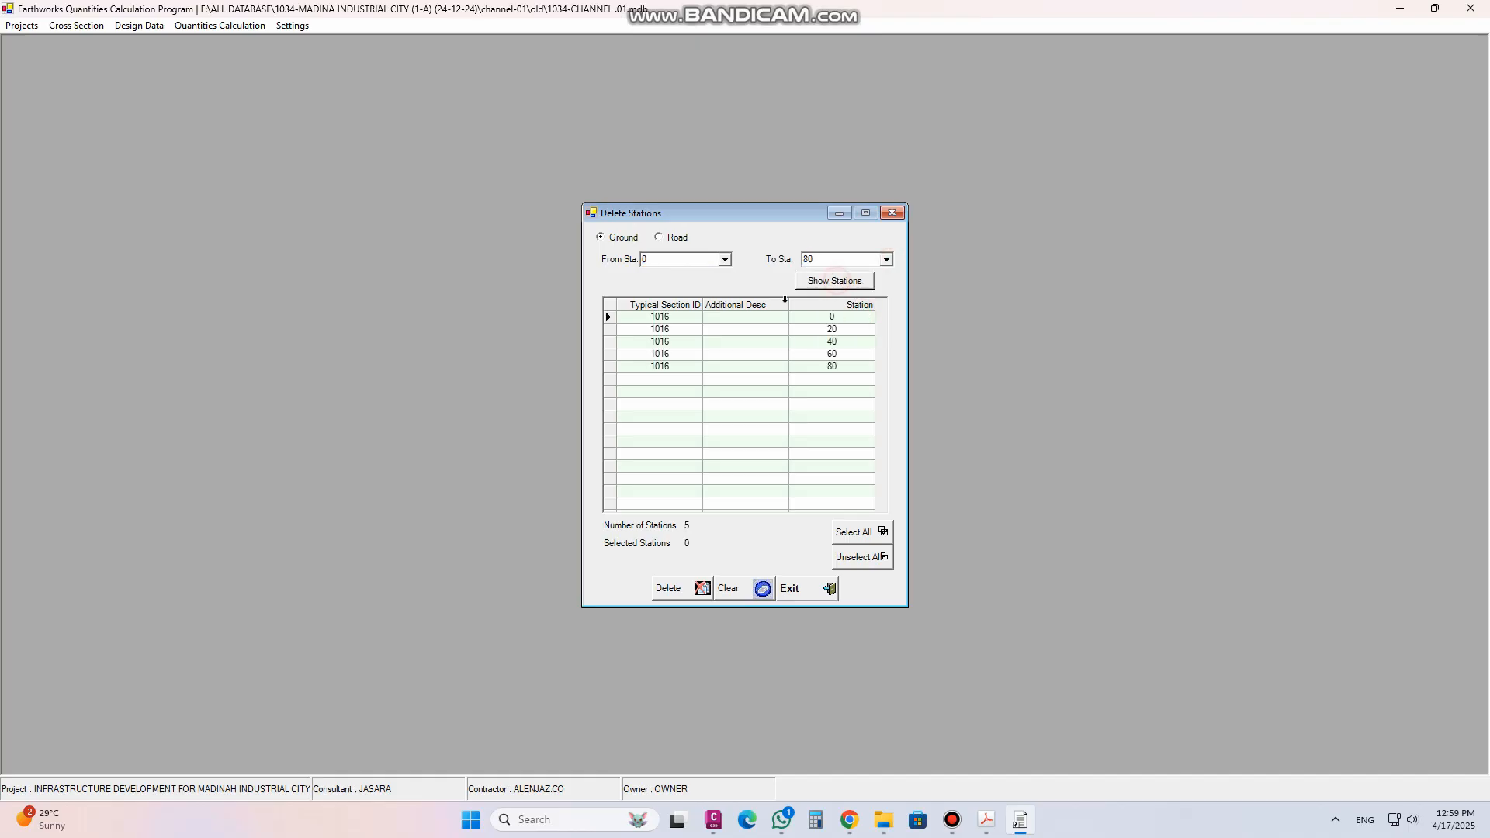
{"action": "left_click", "coordinate": [854, 533]}
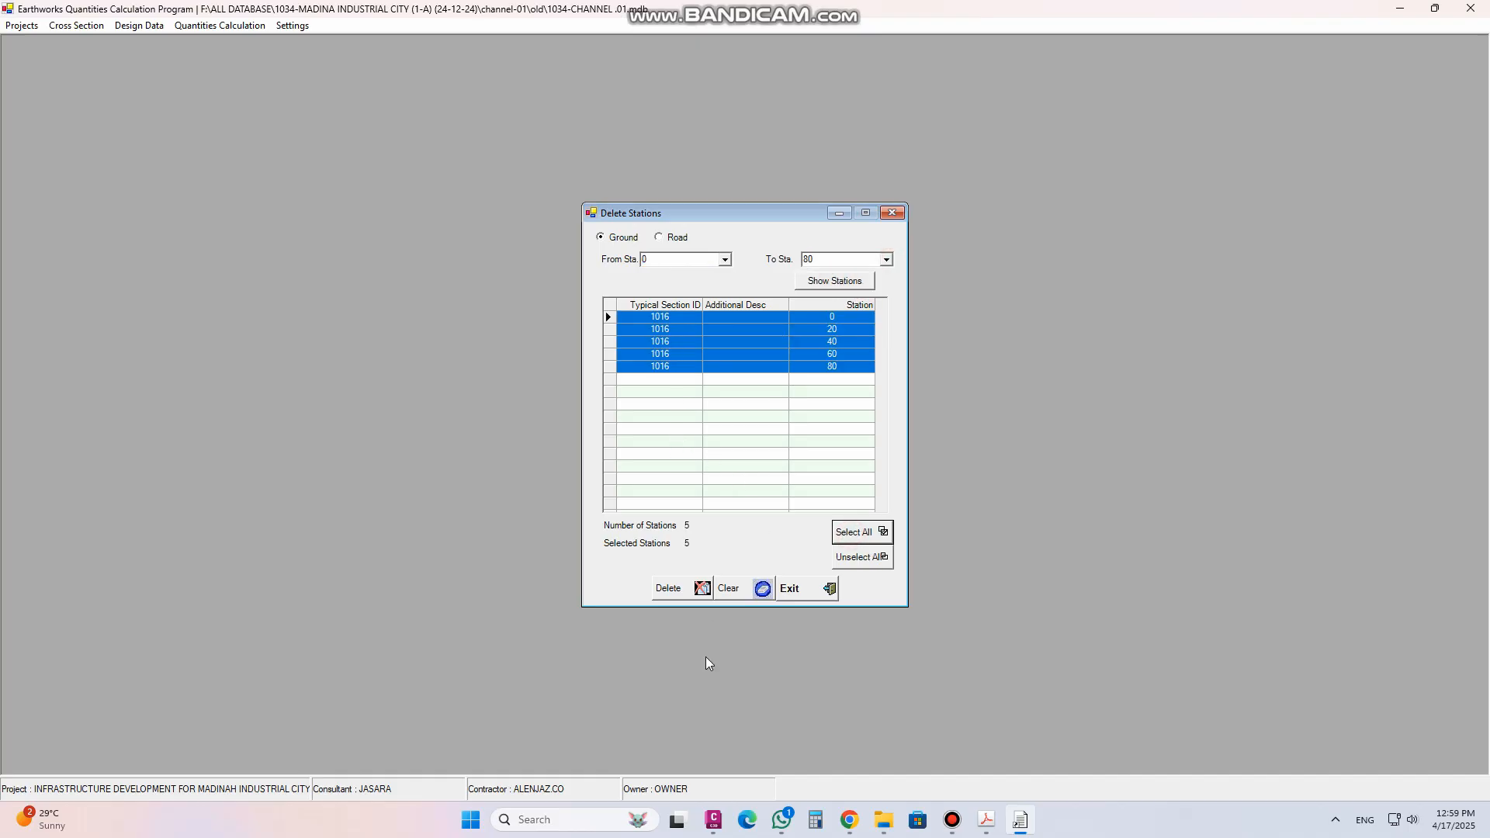
{"action": "left_click", "coordinate": [894, 214]}
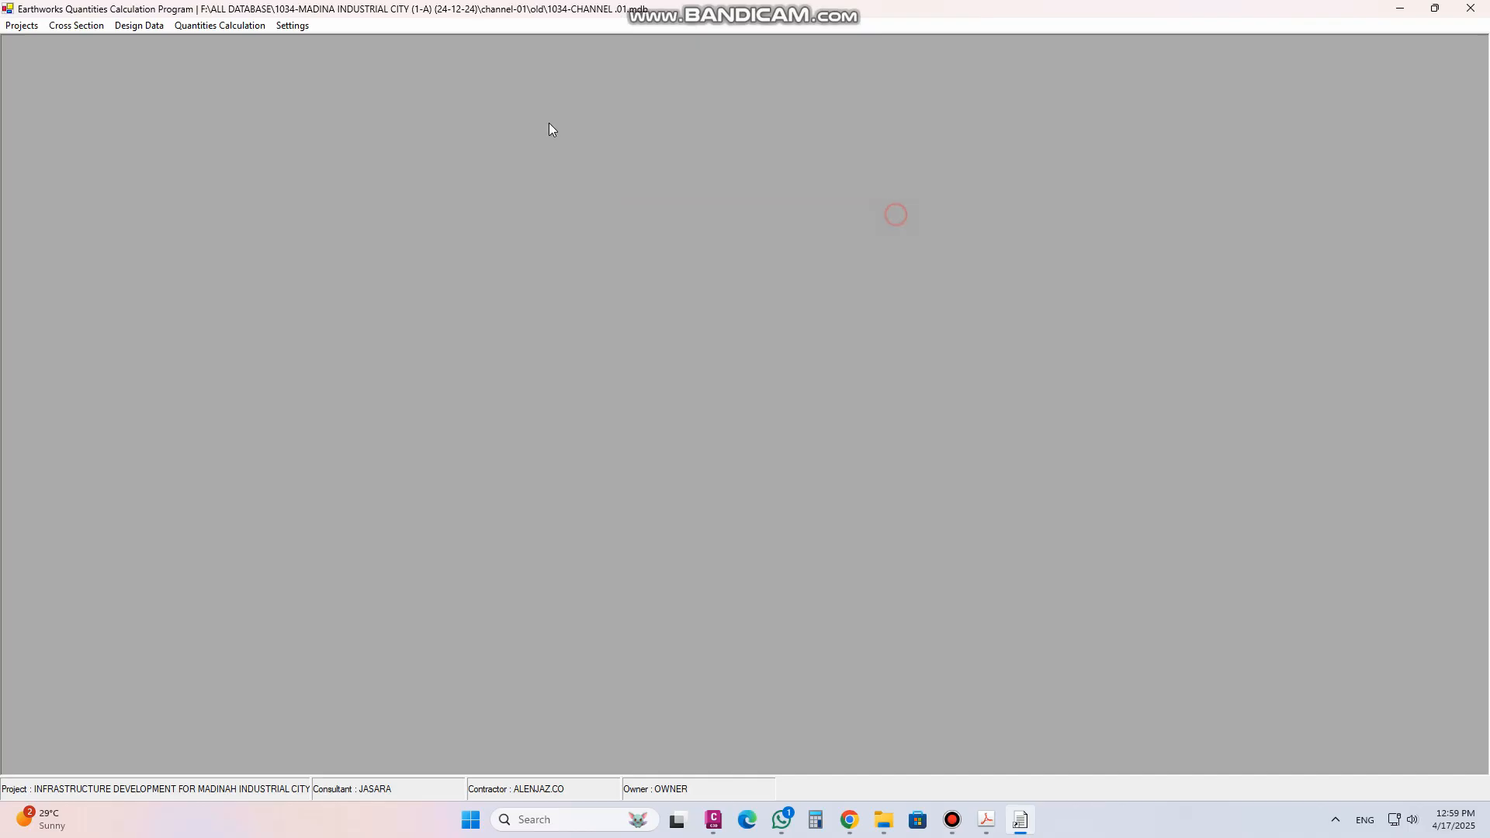
Set up copying ground station 0 to start station 10, toggle Reverse Direction, then close without copying
{"action": "left_click", "coordinate": [71, 28]}
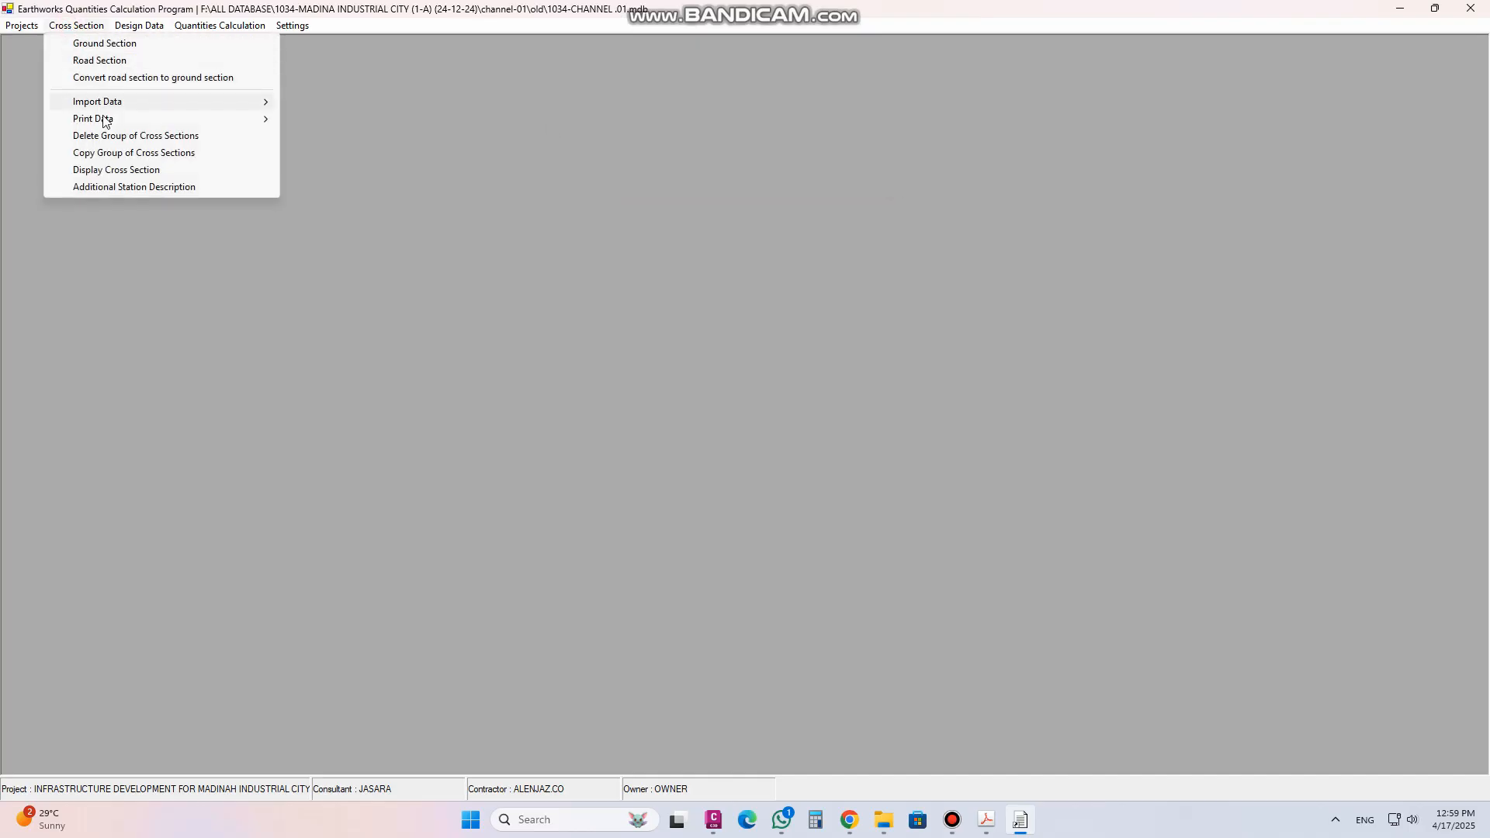
{"action": "left_click", "coordinate": [158, 155]}
{"action": "left_click_drag", "start_coordinate": [691, 317], "coordinate": [652, 208]}
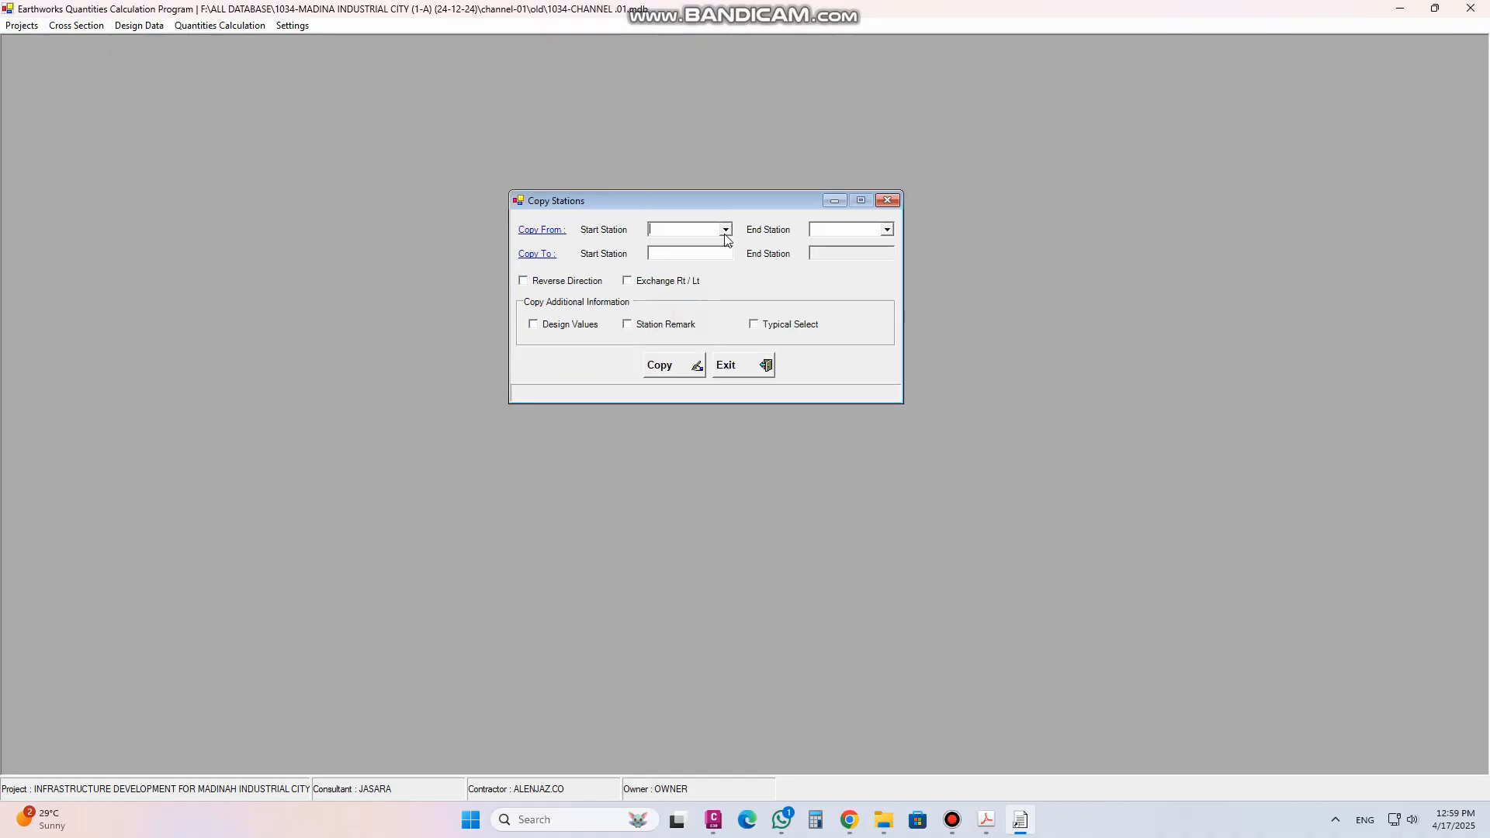
{"action": "left_click", "coordinate": [687, 230]}
{"action": "left_click", "coordinate": [686, 247]}
{"action": "left_click", "coordinate": [887, 229]}
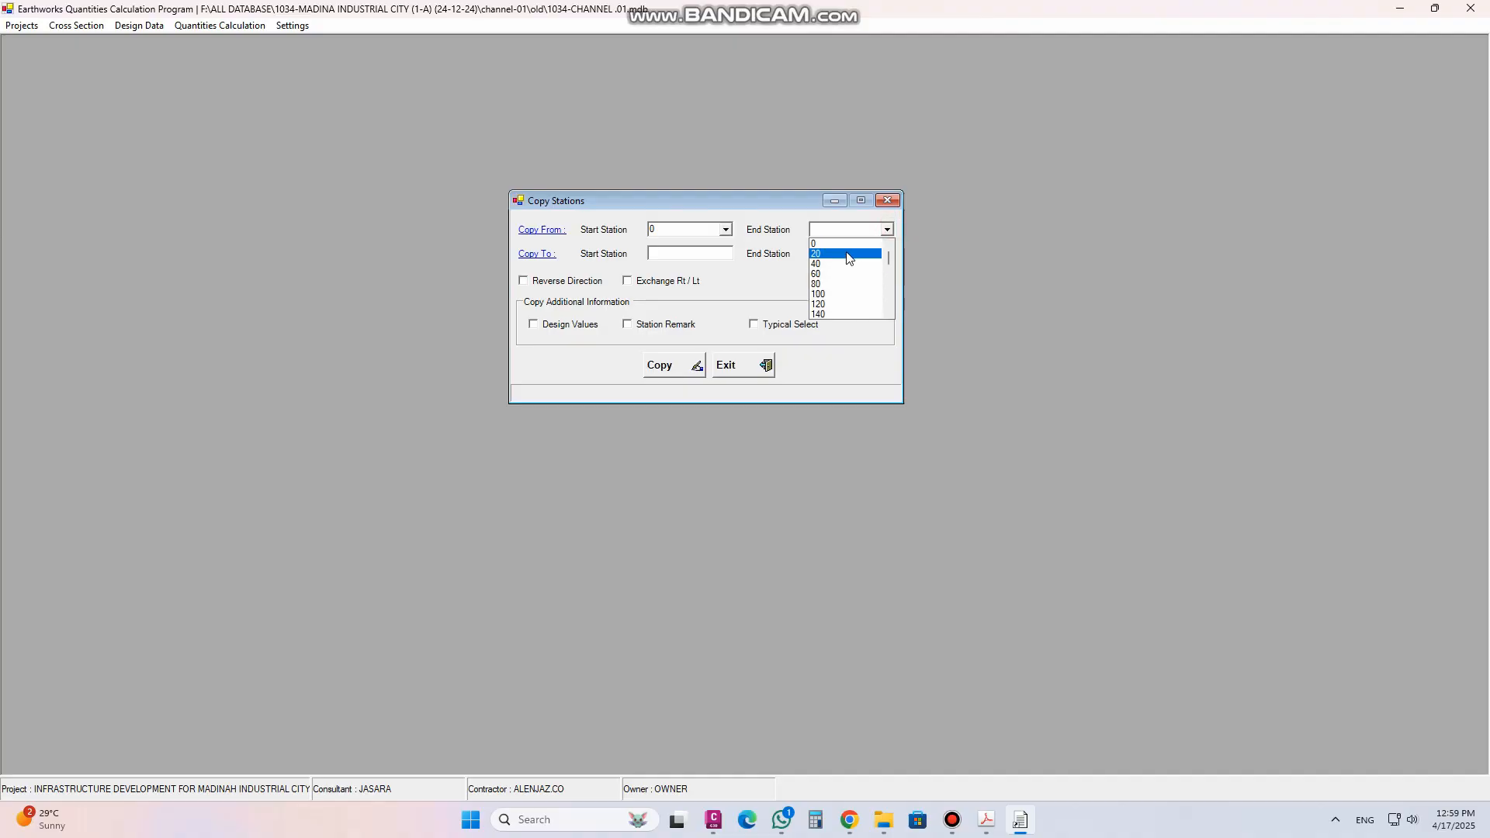
{"action": "left_click", "coordinate": [841, 244]}
{"action": "left_click", "coordinate": [709, 250]}
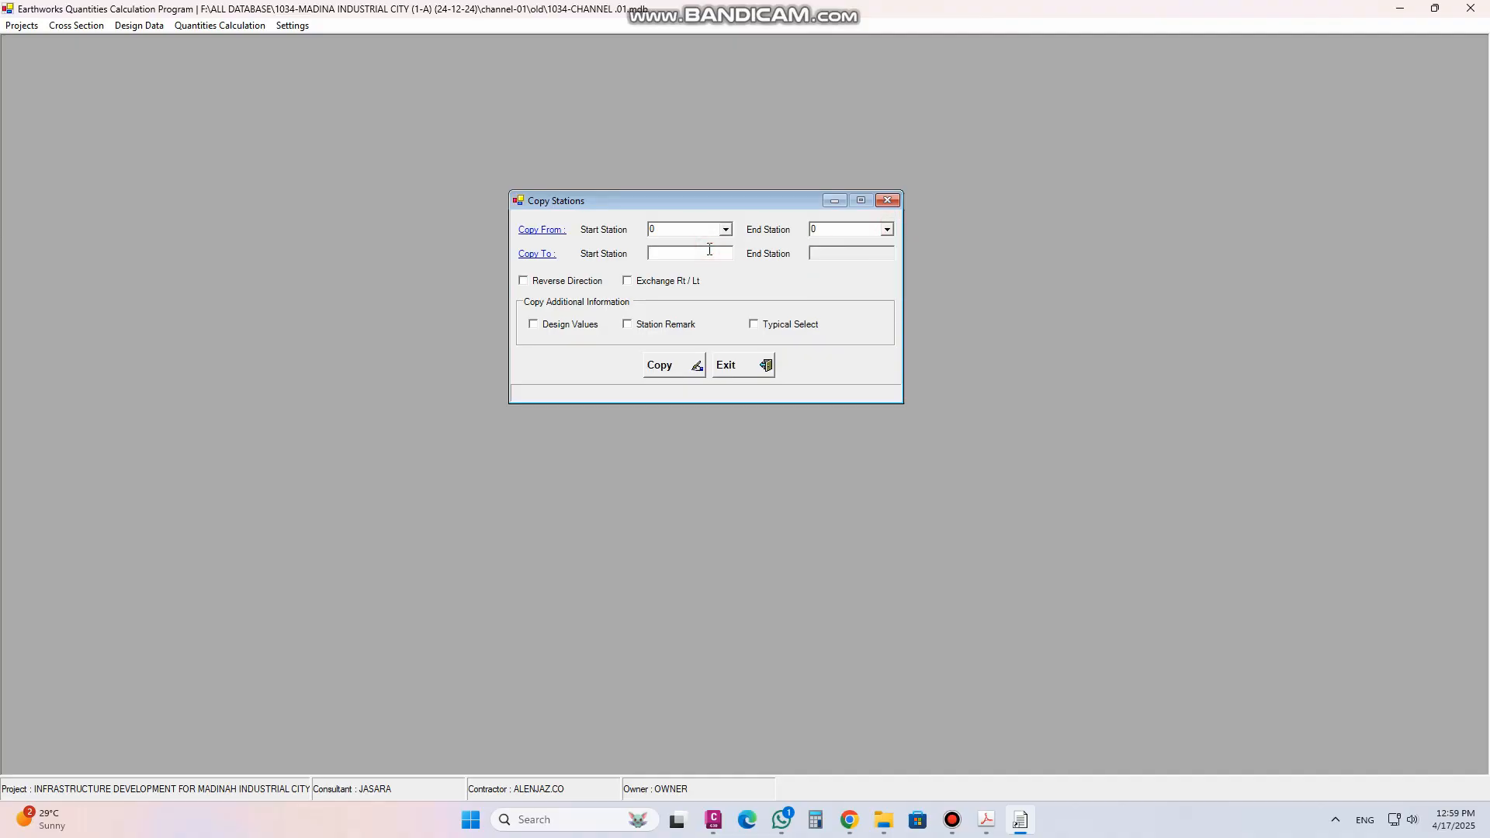
{"action": "left_click", "coordinate": [556, 285]}
{"action": "left_click", "coordinate": [553, 285]}
{"action": "left_click", "coordinate": [887, 200]}
Open the ground section points to check the station 0 record, then close the window
{"action": "left_click", "coordinate": [78, 26]}
{"action": "mouse_move", "coordinate": [125, 108]}
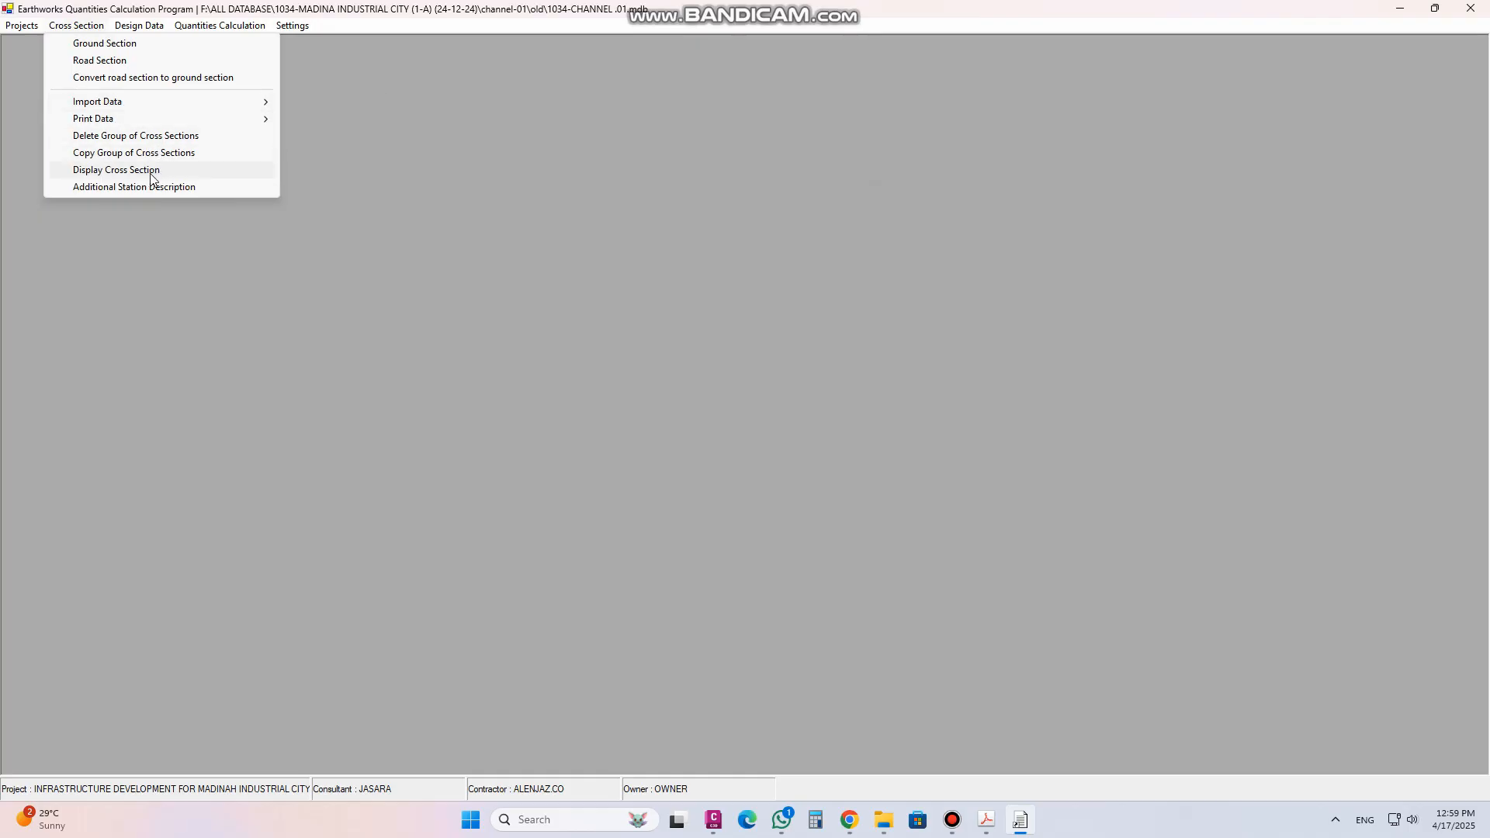
{"action": "left_click", "coordinate": [100, 44]}
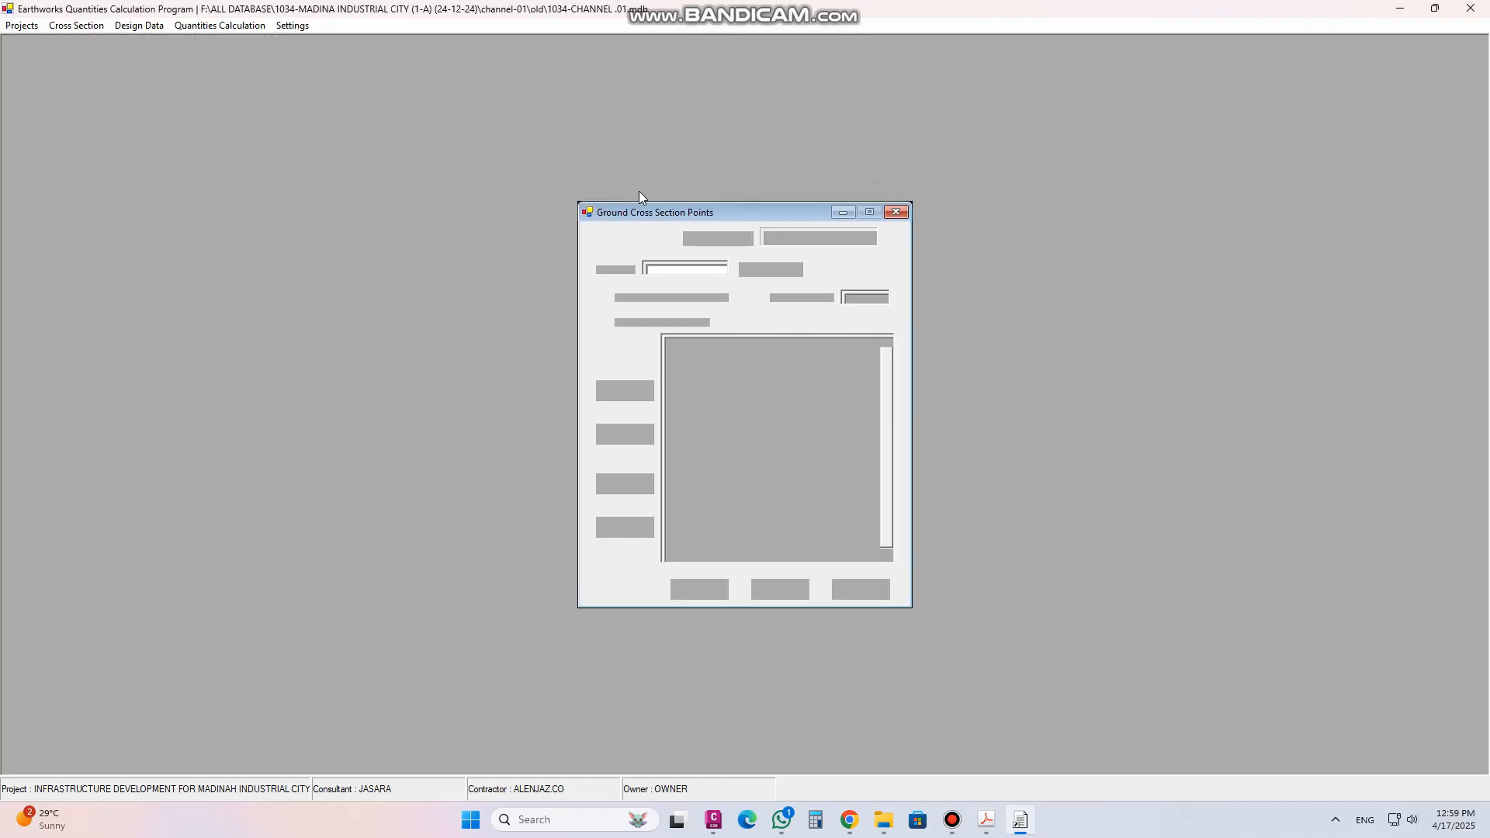
{"action": "left_click", "coordinate": [746, 236]}
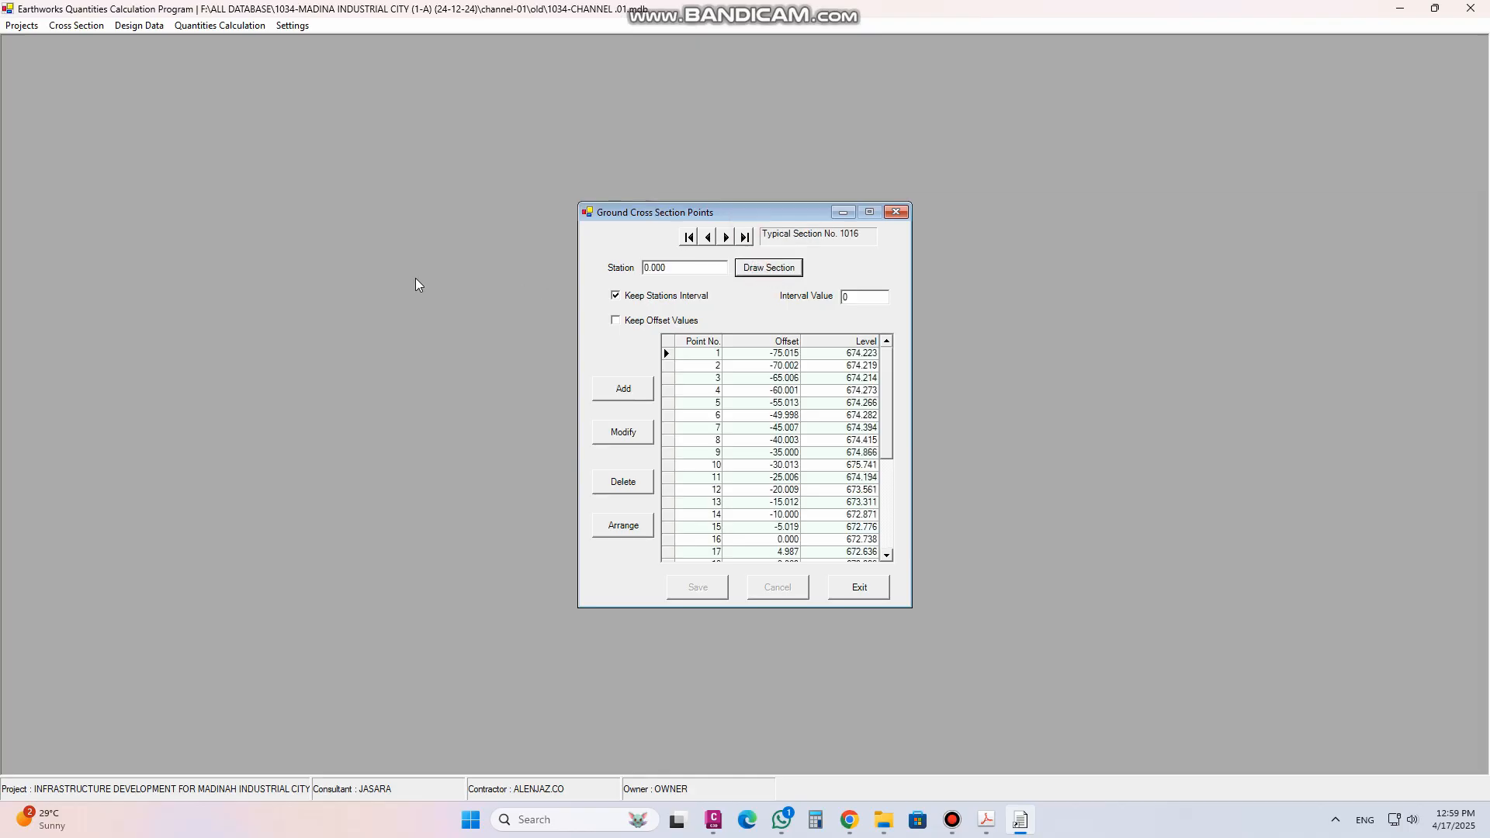
{"action": "left_click", "coordinate": [704, 192]}
{"action": "left_click", "coordinate": [896, 212]}
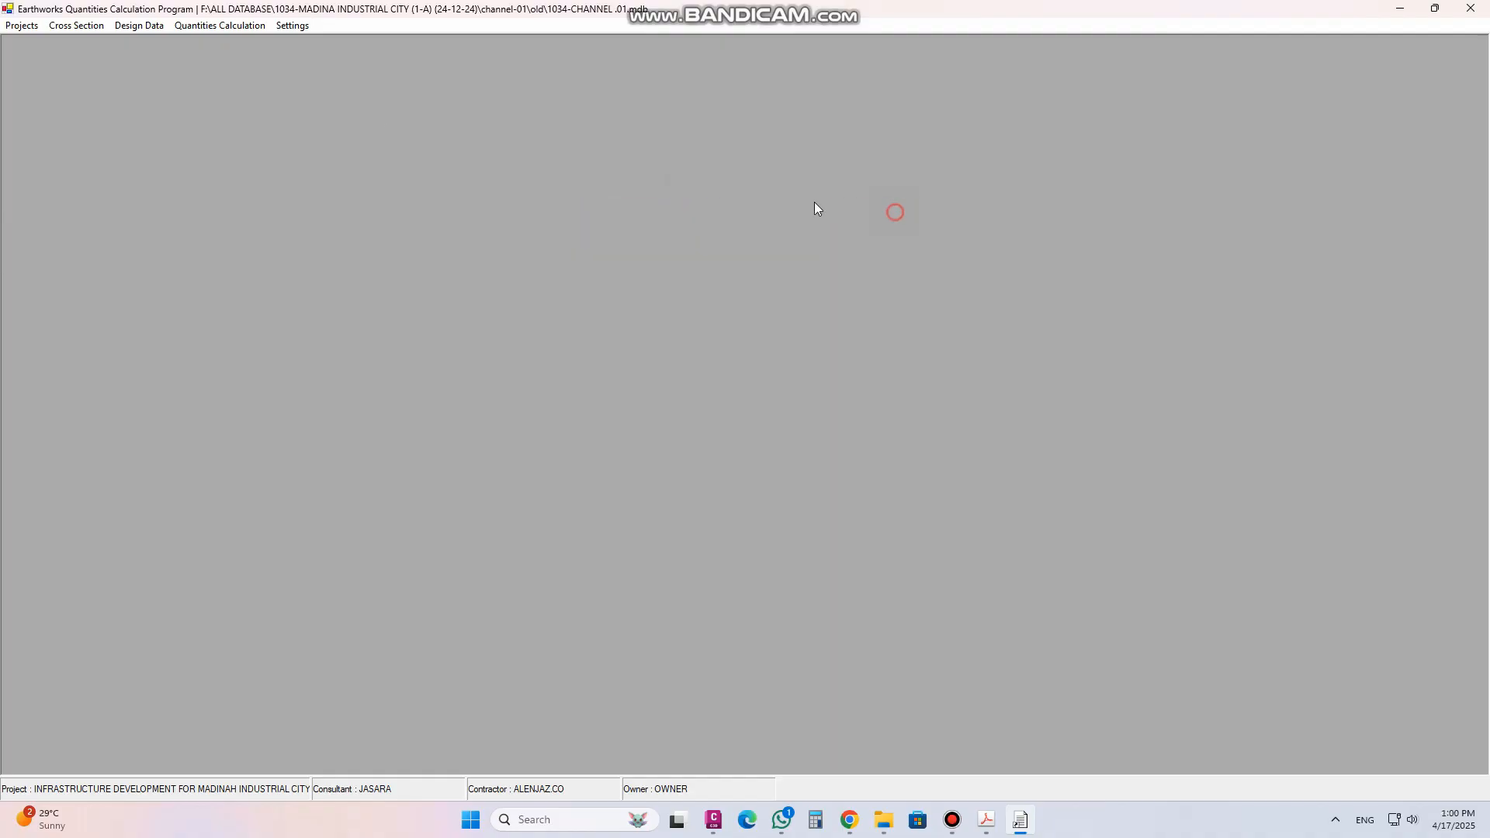
Open the cross section display and show the station 0 section, then step to the next station
{"action": "left_click", "coordinate": [78, 25]}
{"action": "left_click", "coordinate": [117, 170]}
{"action": "left_click_drag", "start_coordinate": [483, 209], "coordinate": [602, 126]}
{"action": "left_click", "coordinate": [487, 158]}
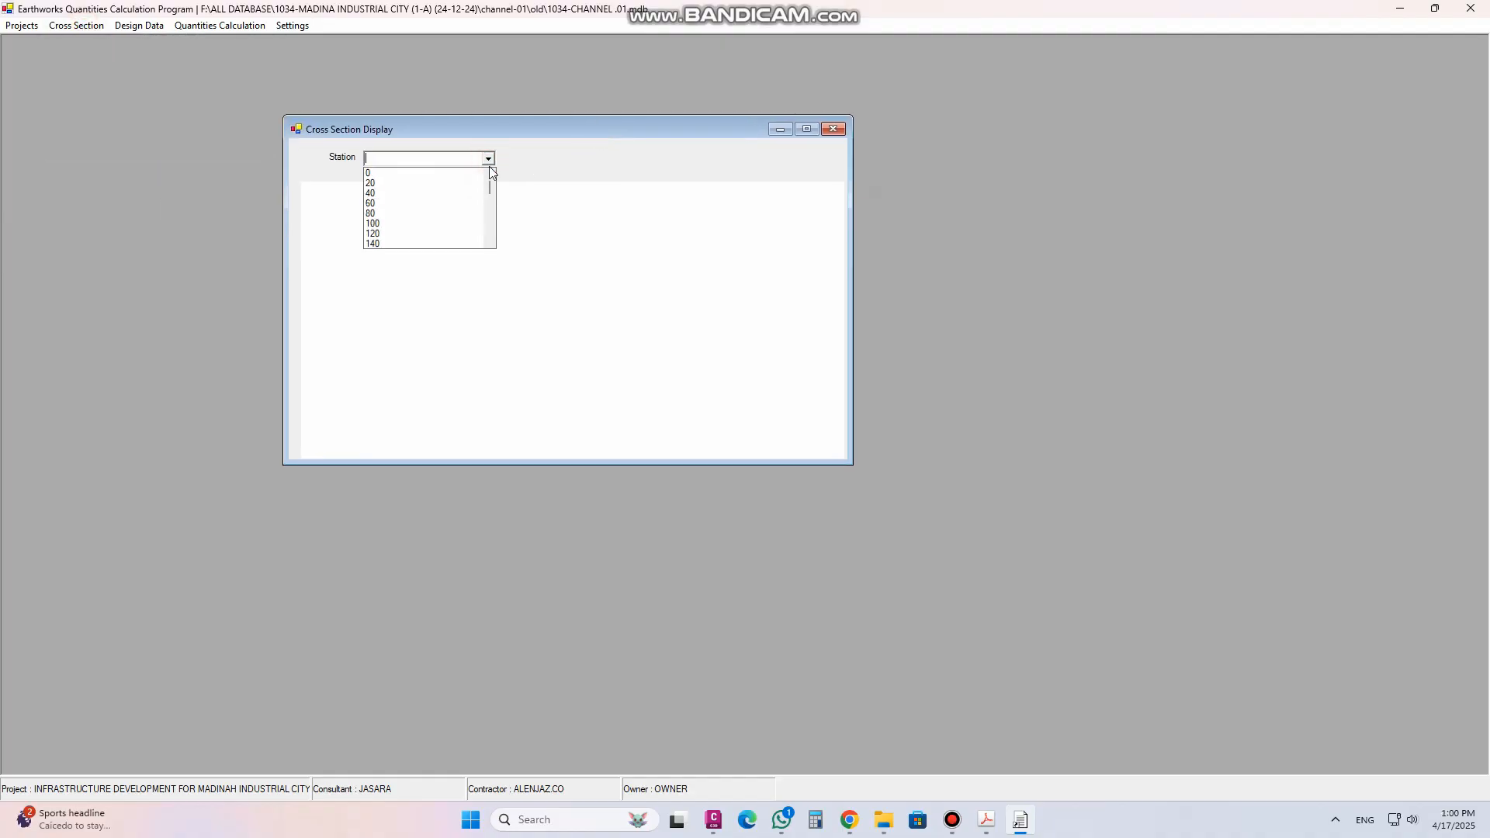
{"action": "left_click", "coordinate": [380, 174]}
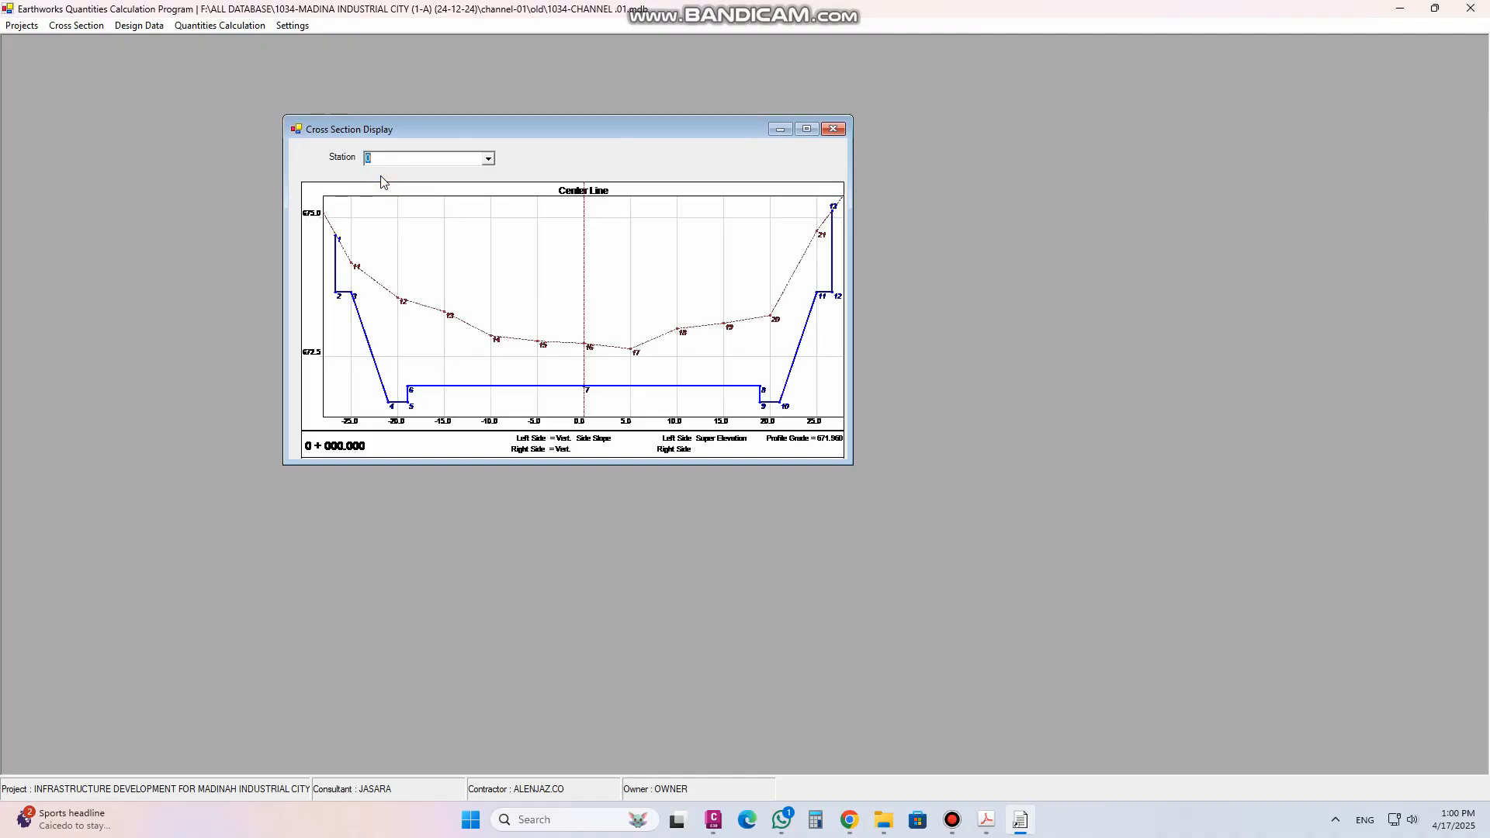
{"action": "key", "text": "Down"}
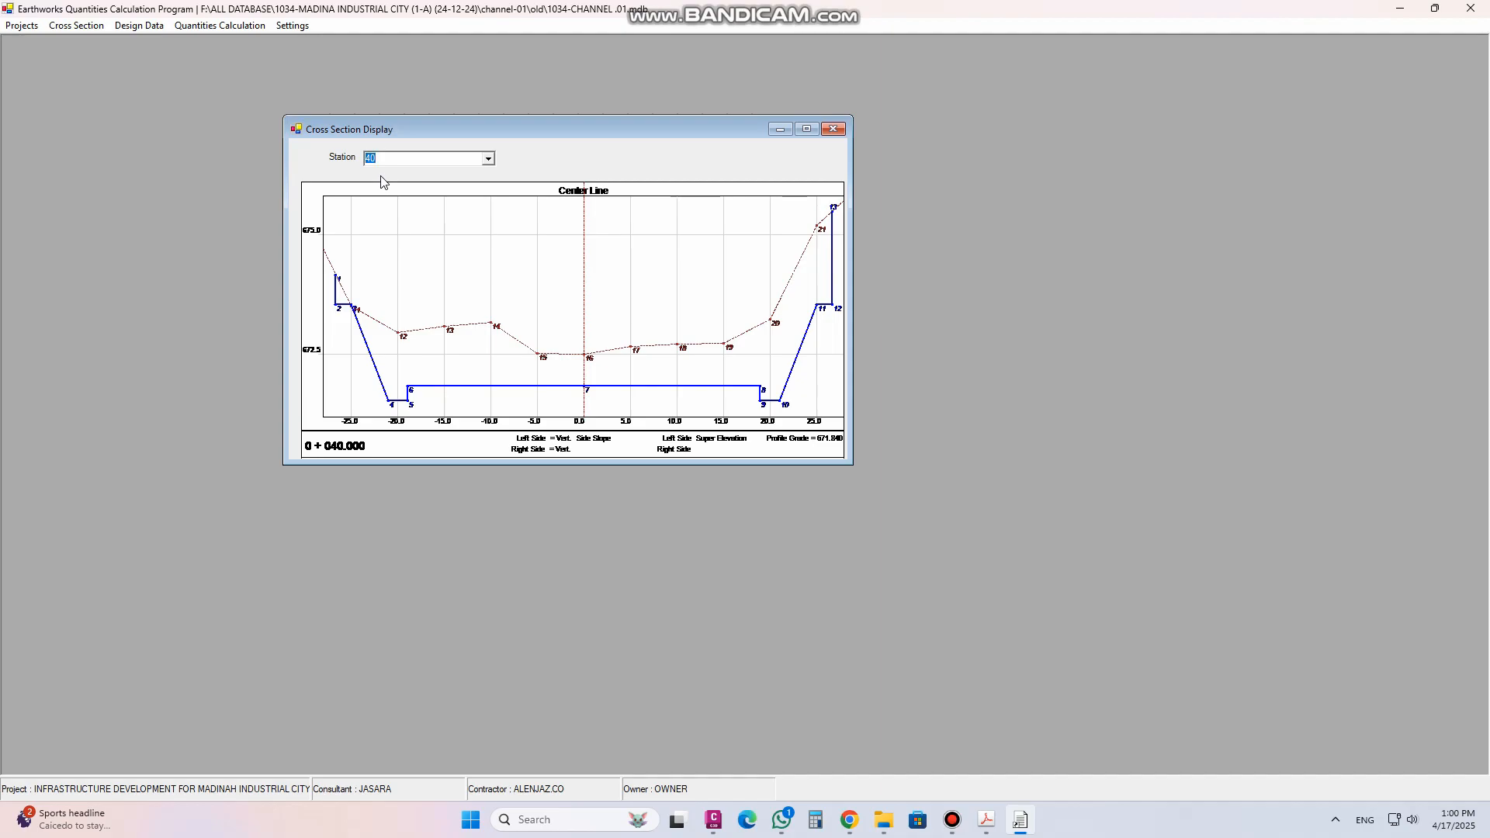
Display the cross sections for stations 60, 180 and 240, then close the display window
{"action": "left_click", "coordinate": [486, 159]}
{"action": "left_click", "coordinate": [433, 184]}
{"action": "left_click", "coordinate": [488, 158]}
{"action": "left_click", "coordinate": [424, 191]}
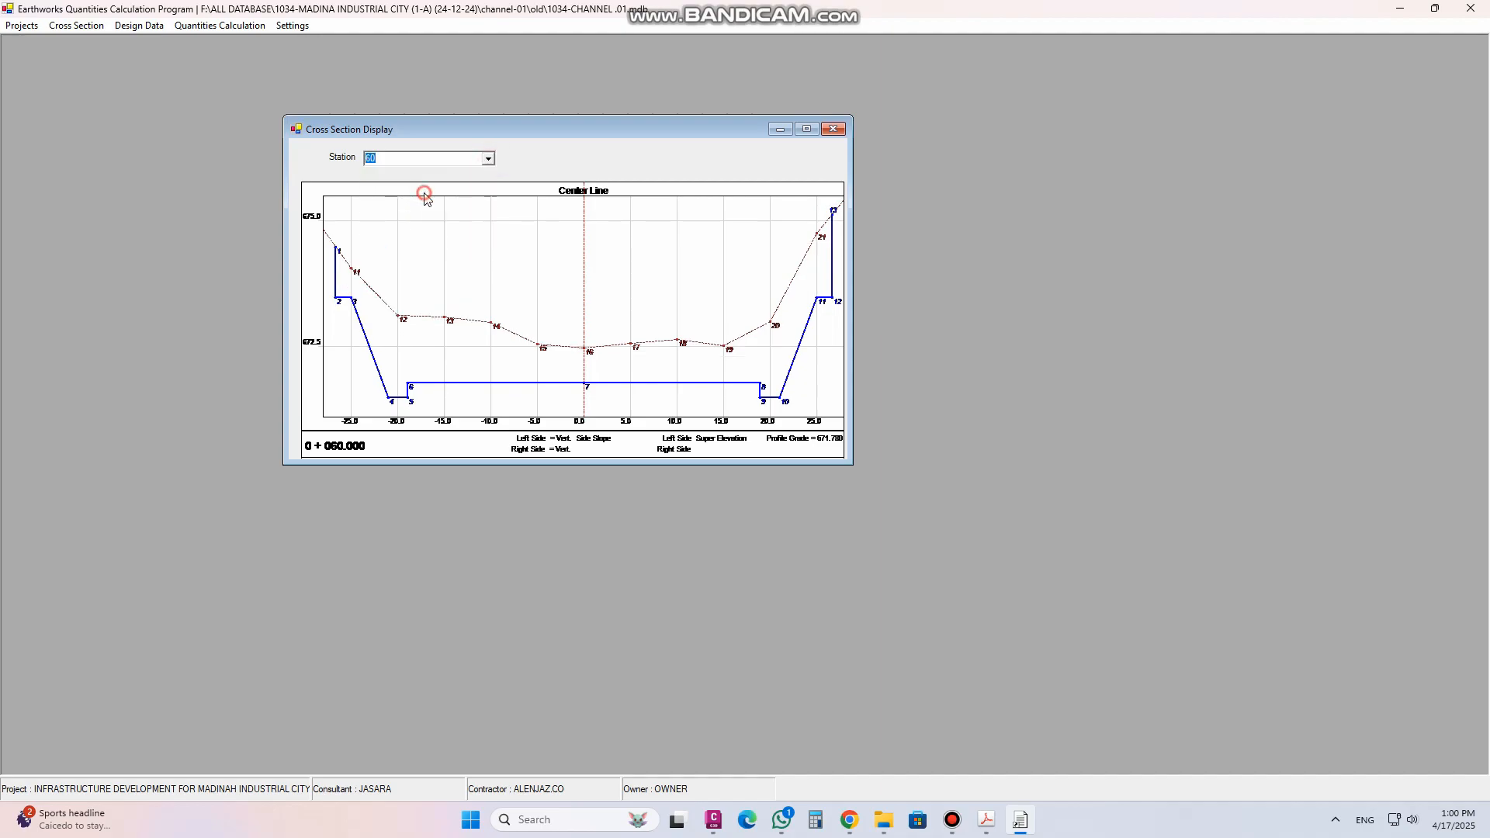
{"action": "left_click", "coordinate": [488, 162]}
{"action": "left_click", "coordinate": [377, 210]}
{"action": "left_click", "coordinate": [492, 160]}
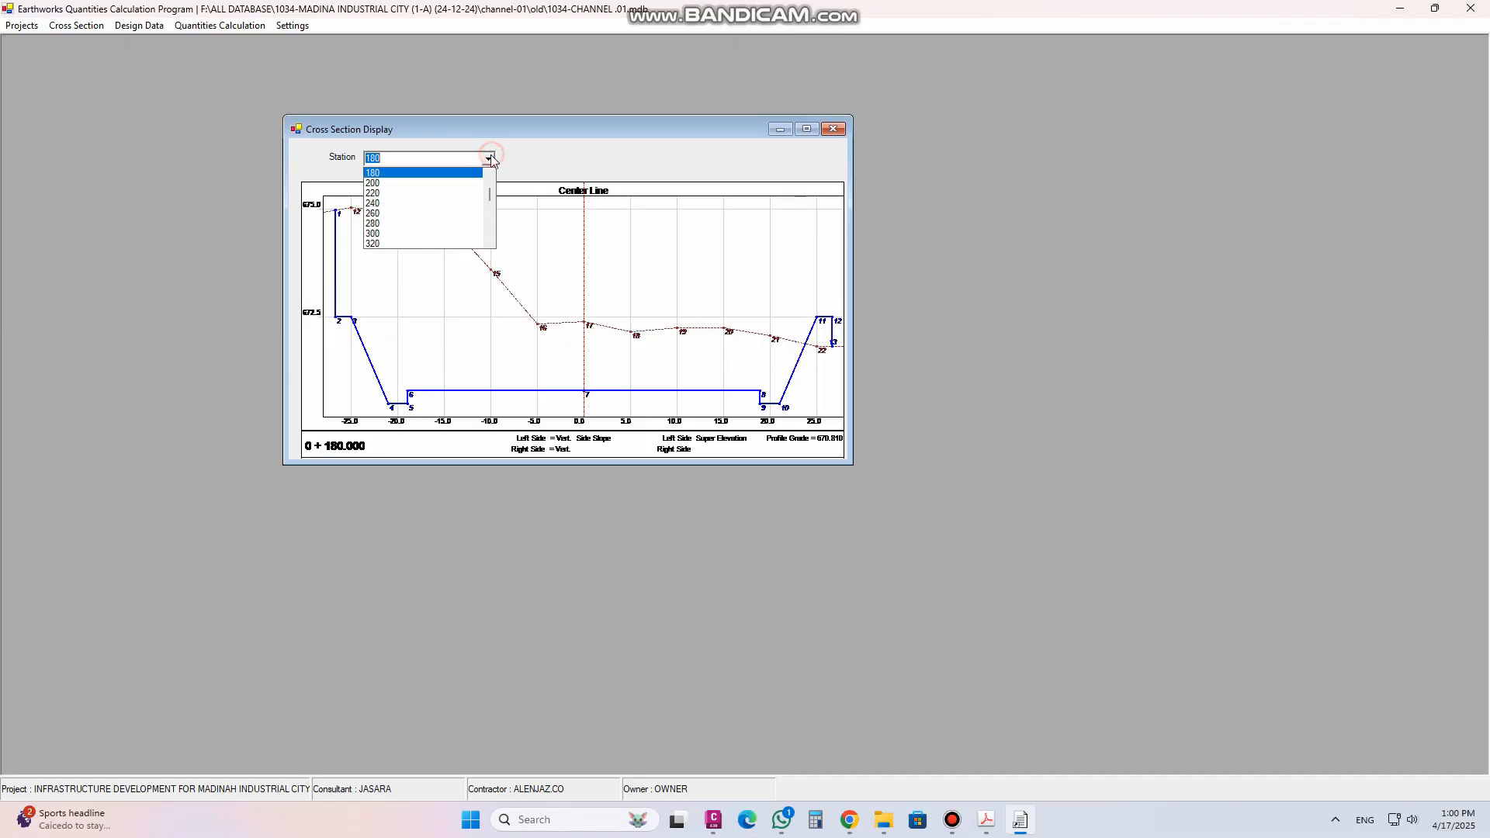
{"action": "left_click", "coordinate": [426, 202]}
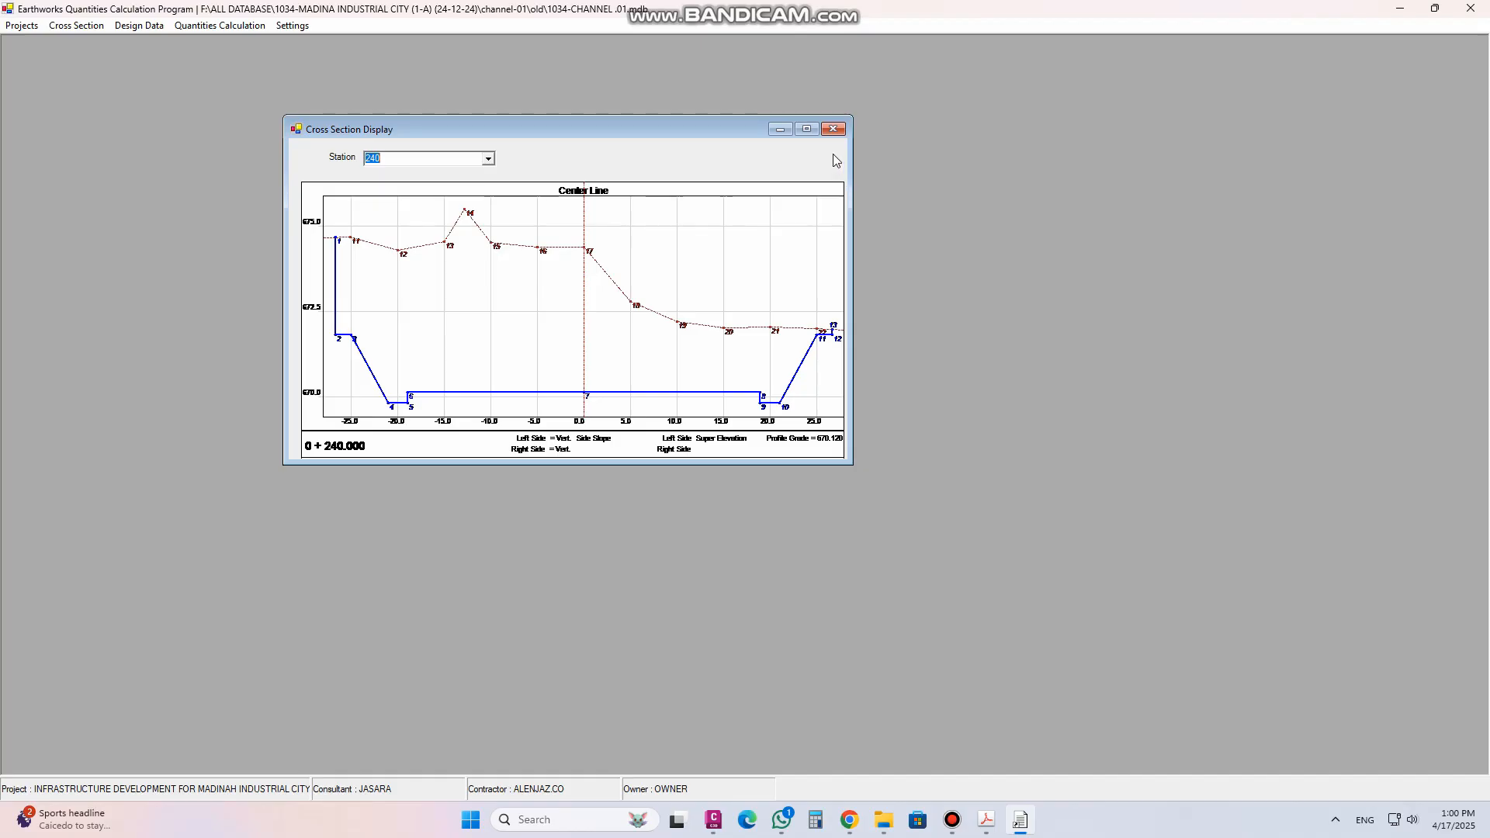
{"action": "left_click", "coordinate": [834, 129]}
Try setting an additional station description range from station 80 to 160, then close the dialog without accepting
{"action": "left_click", "coordinate": [77, 25]}
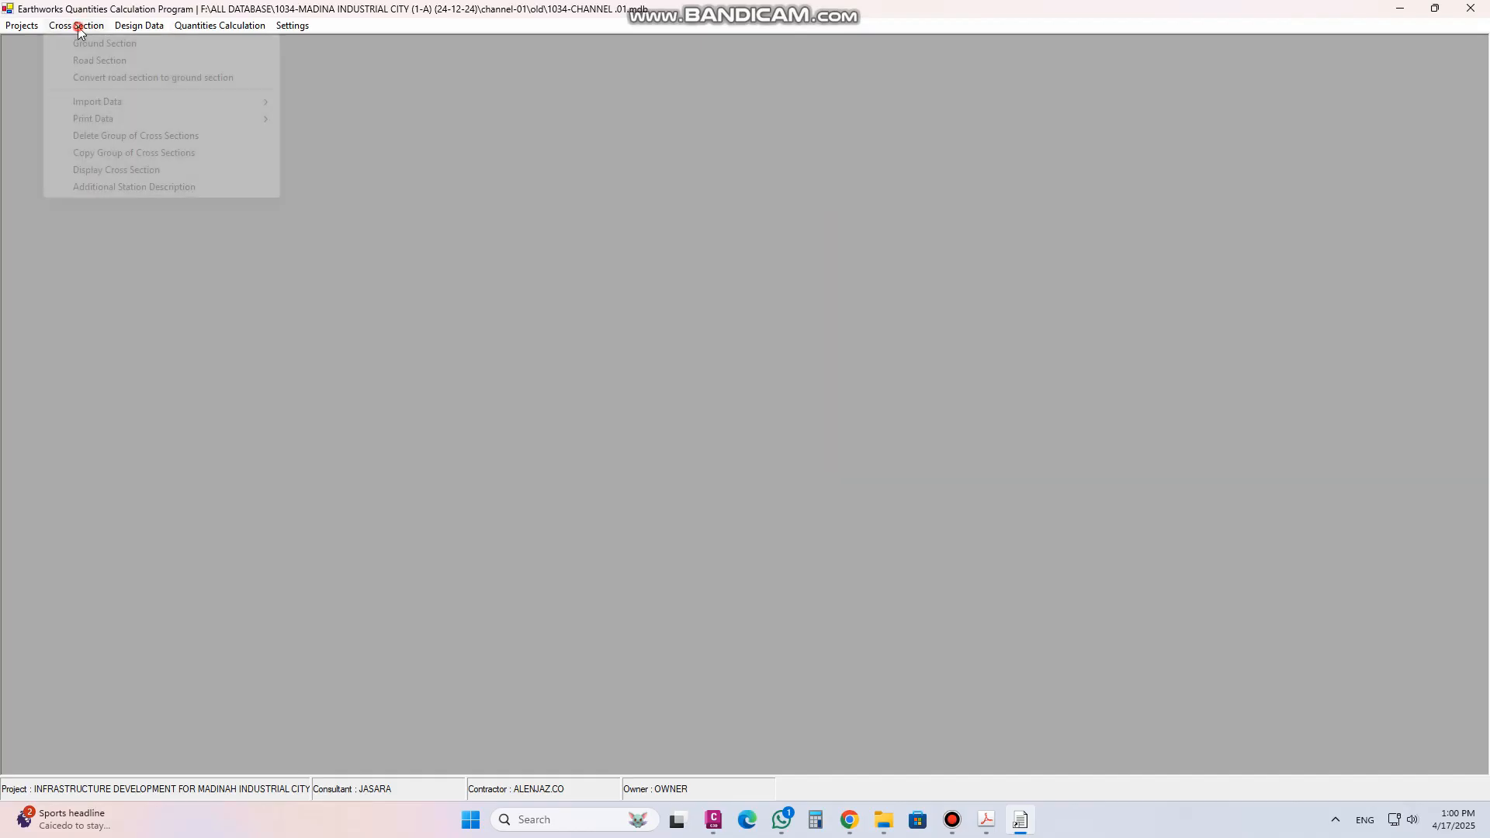
{"action": "left_click", "coordinate": [110, 188]}
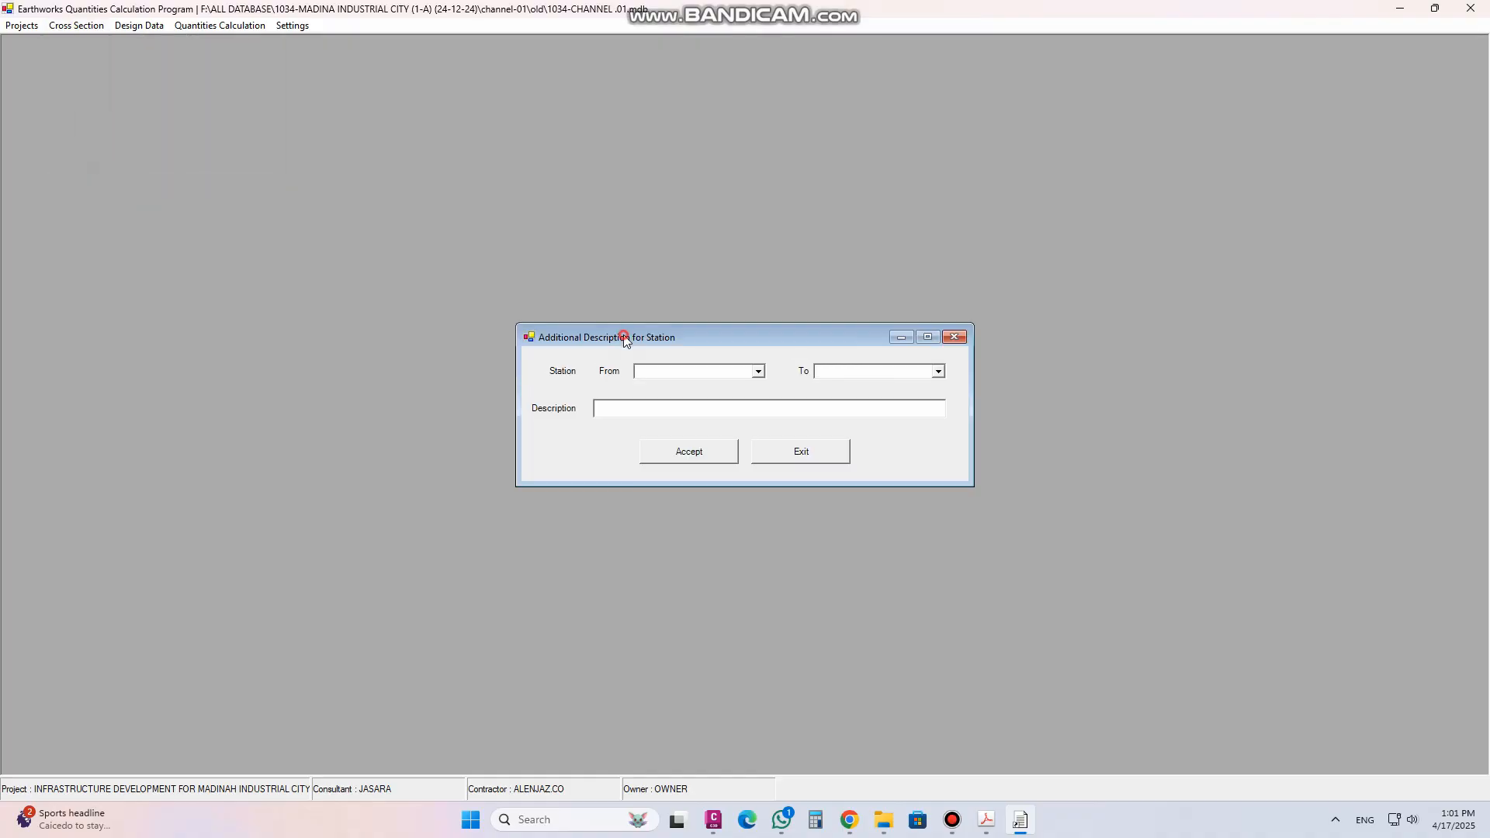
{"action": "left_click_drag", "start_coordinate": [626, 342], "coordinate": [594, 206]}
{"action": "left_click", "coordinate": [732, 239]}
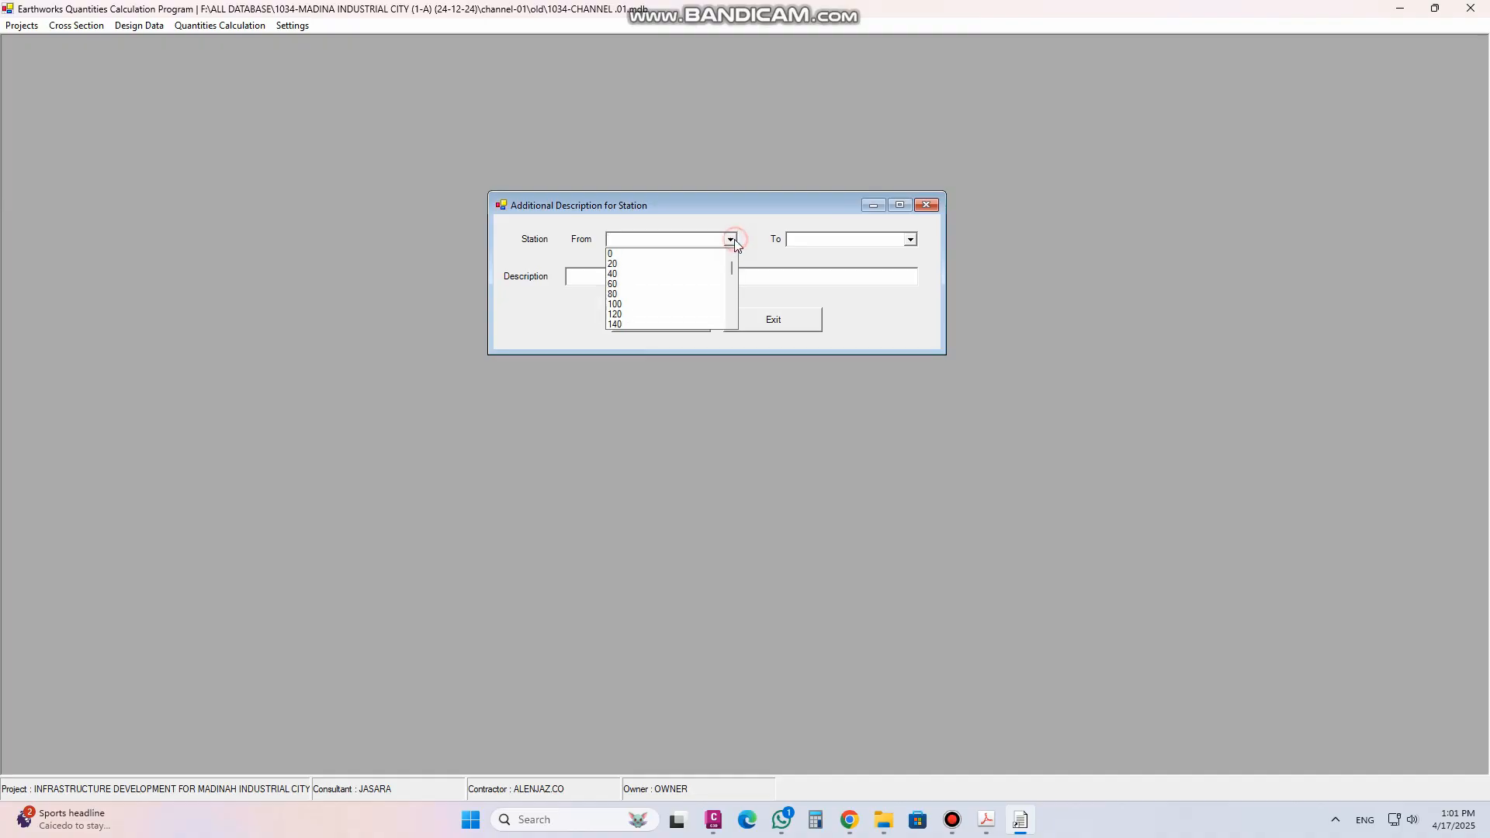
{"action": "left_click", "coordinate": [617, 290]}
{"action": "left_click", "coordinate": [912, 240]}
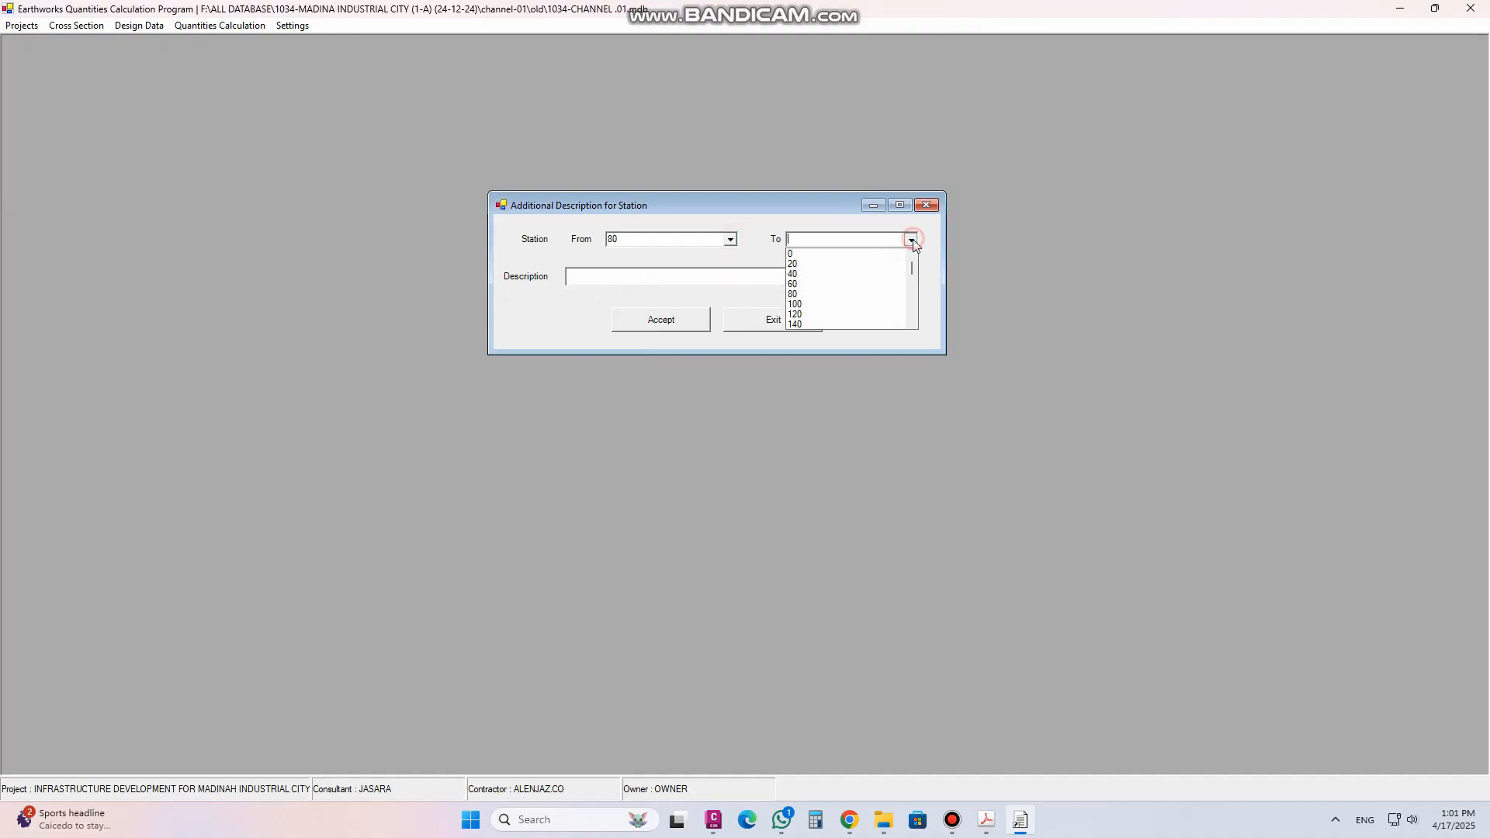
{"action": "scroll", "coordinate": [854, 285], "scroll_direction": "down", "scroll_amount": 2}
{"action": "left_click", "coordinate": [828, 284]}
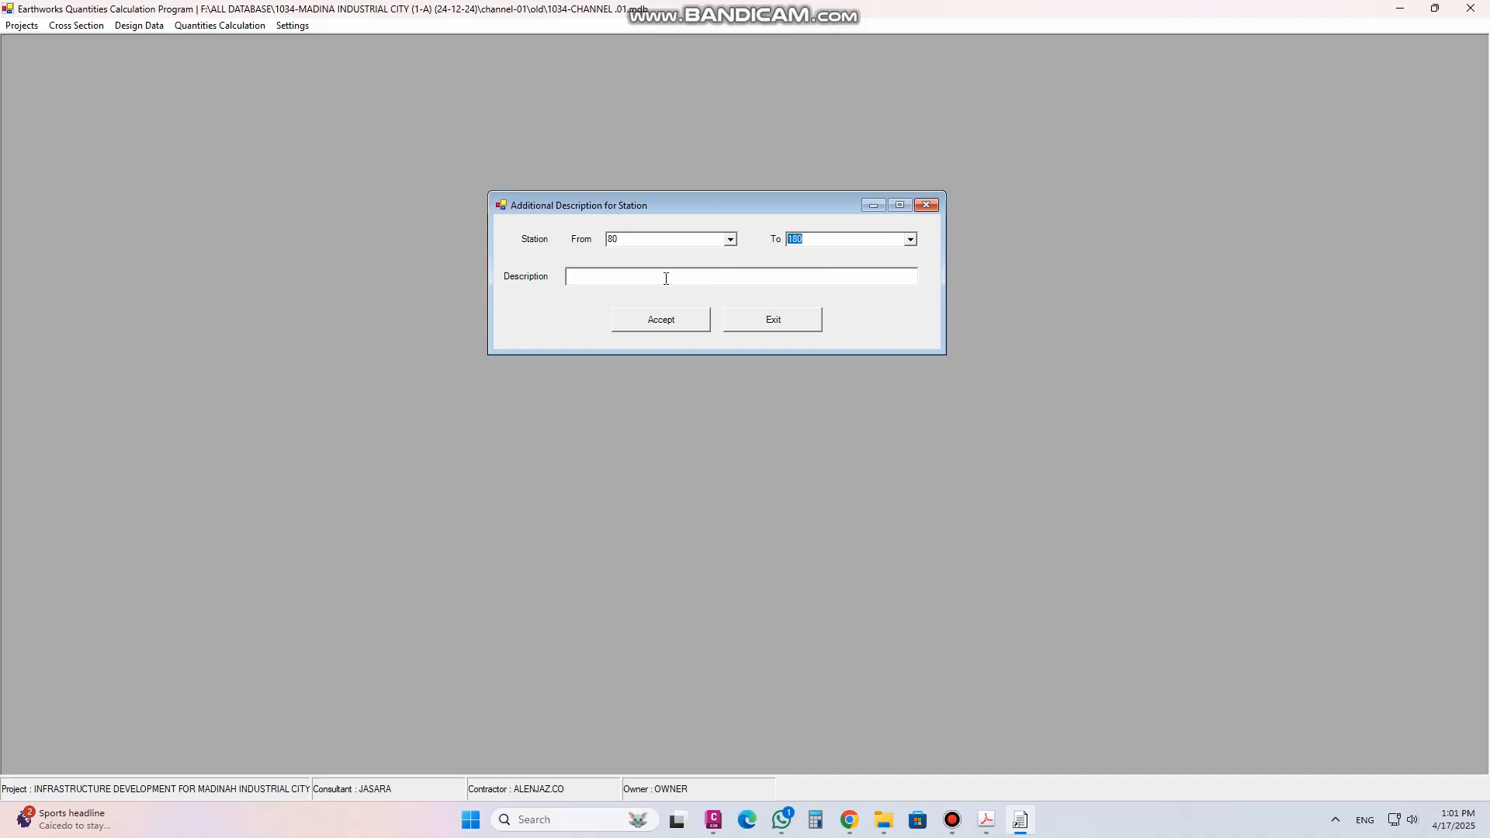
{"action": "left_click", "coordinate": [622, 281]}
{"action": "left_click", "coordinate": [928, 205]}
Display the station 0 cross section and step to station 20, then close the display window
{"action": "left_click", "coordinate": [88, 23]}
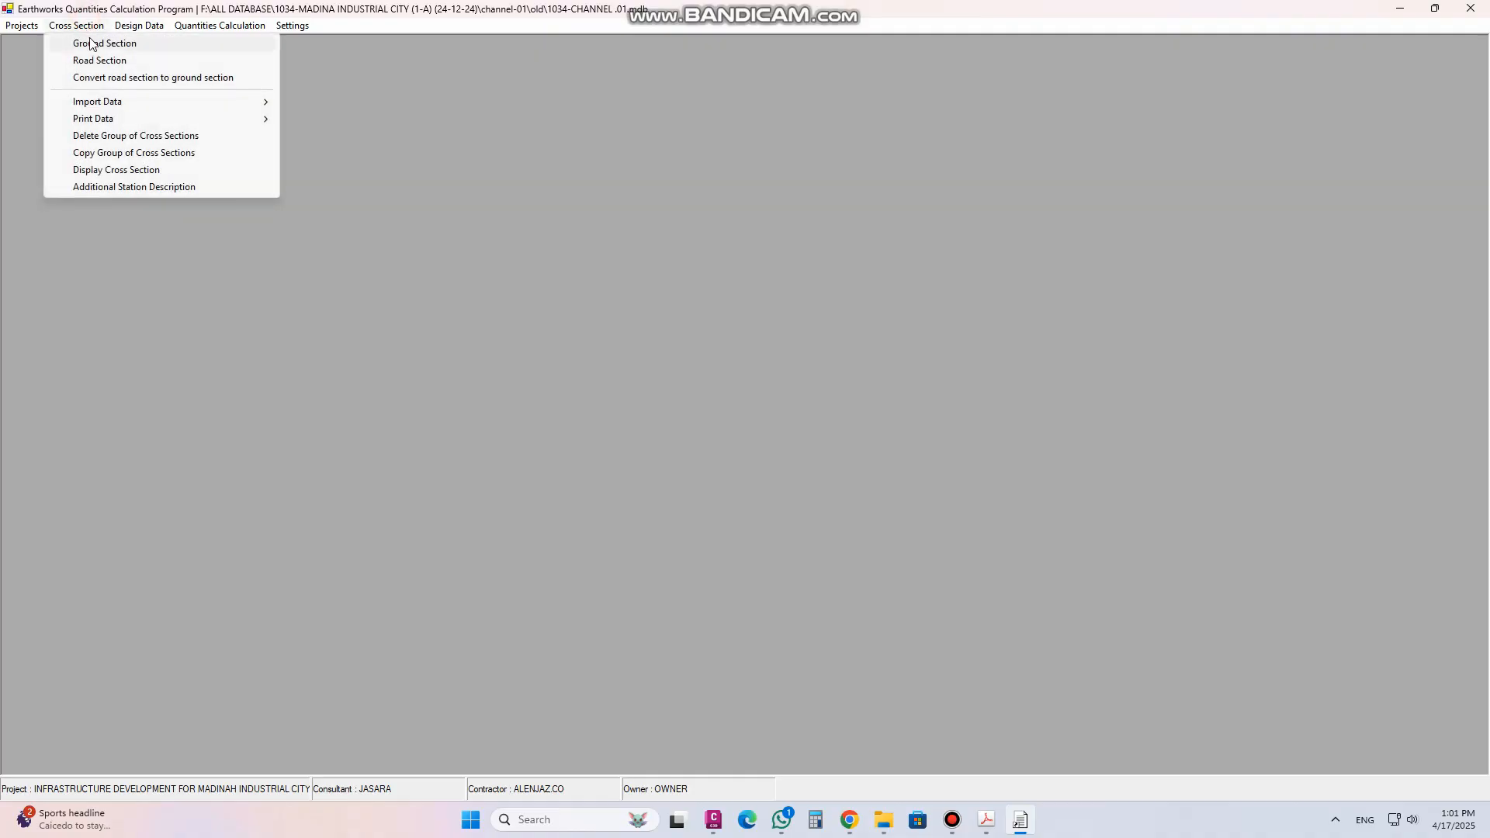
{"action": "left_click", "coordinate": [121, 177]}
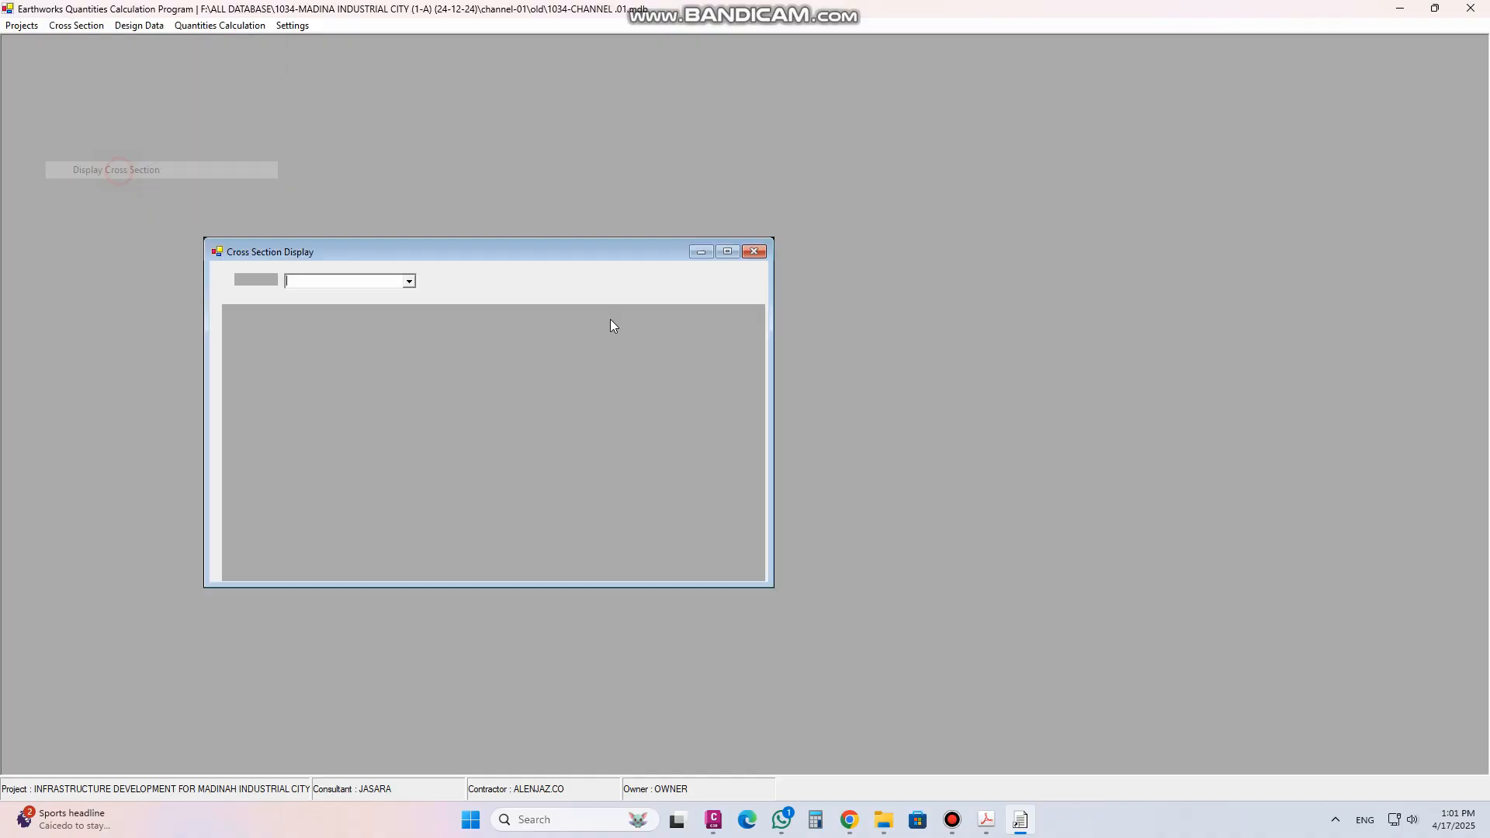
{"action": "left_click", "coordinate": [651, 210]}
{"action": "left_click", "coordinate": [572, 223]}
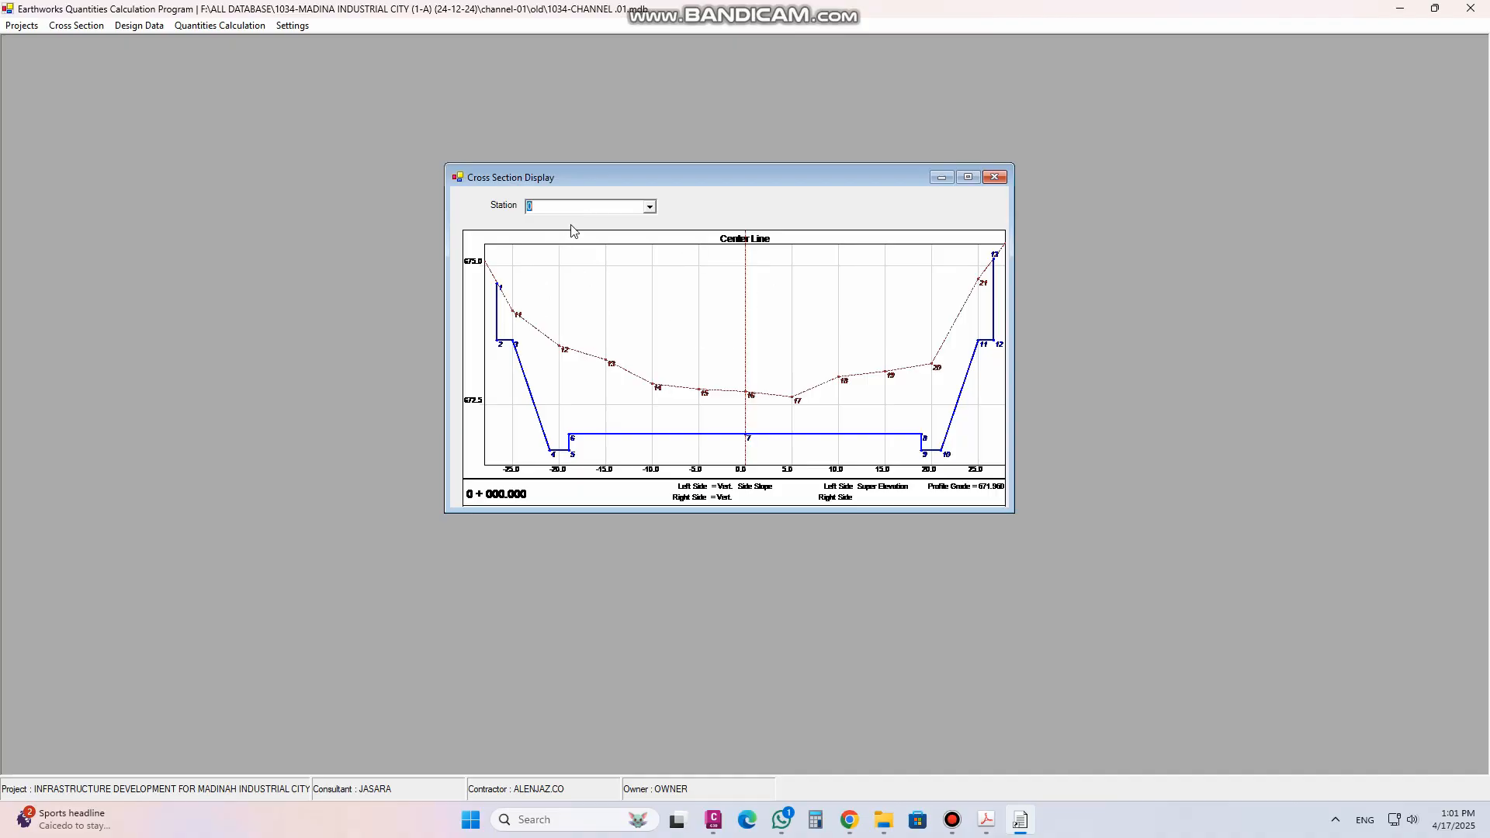
{"action": "key", "text": "Down"}
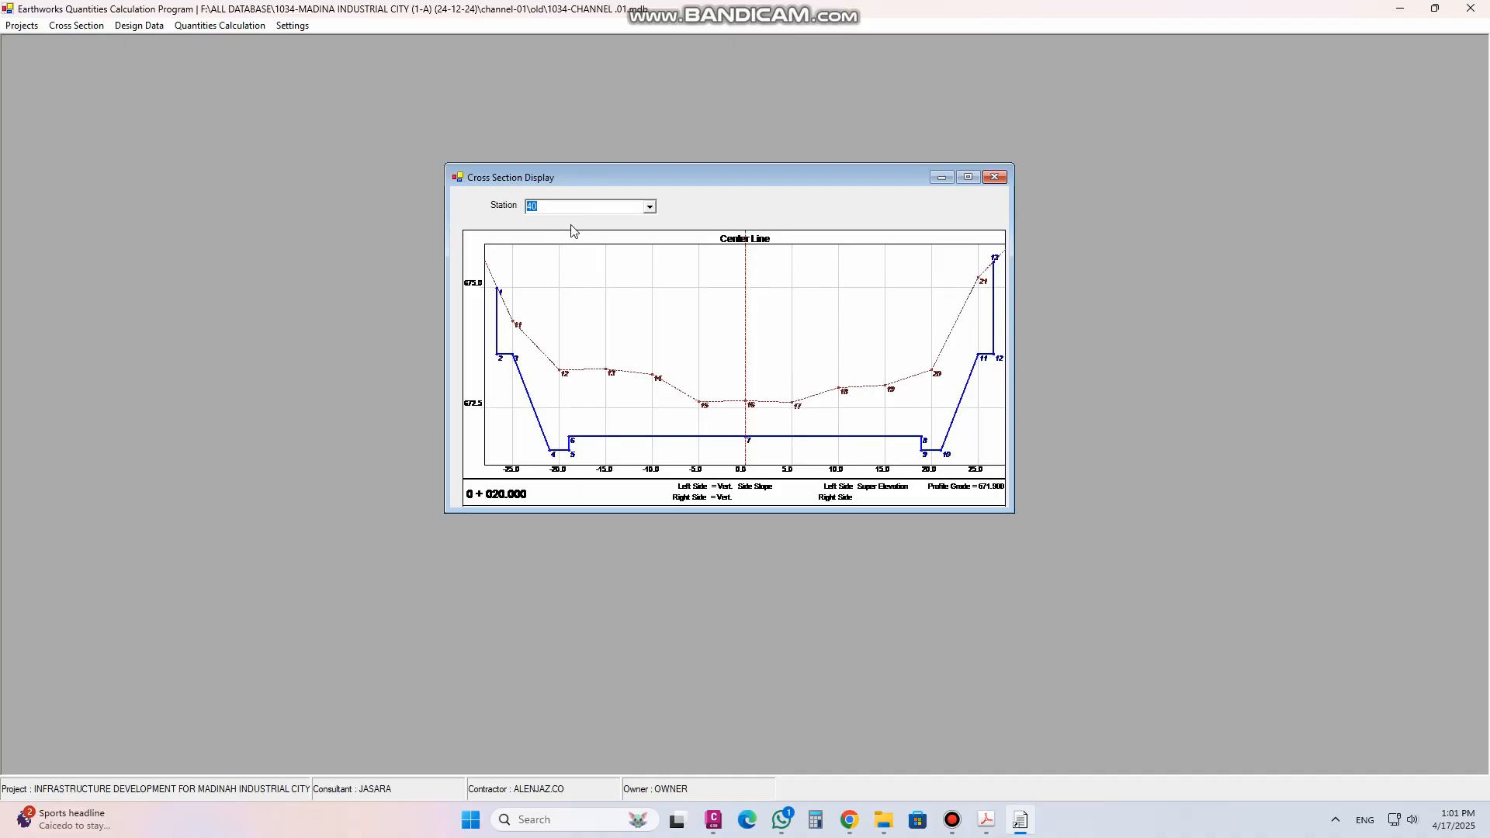
{"action": "left_click", "coordinate": [995, 178]}
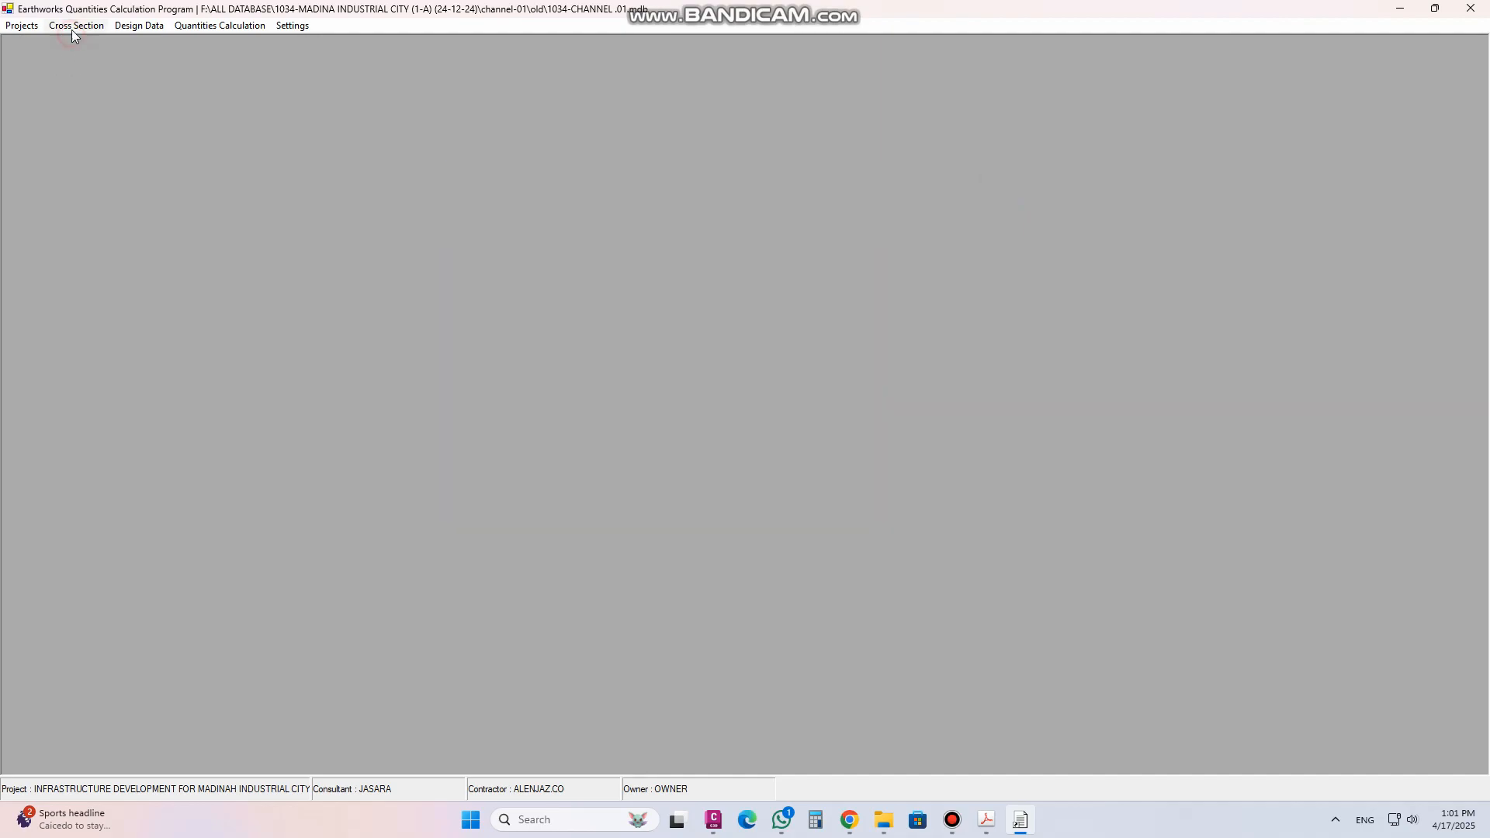
Add the additional description abc to a station range starting at station 0, accept it and exit
{"action": "left_click", "coordinate": [72, 27]}
{"action": "left_click", "coordinate": [109, 188]}
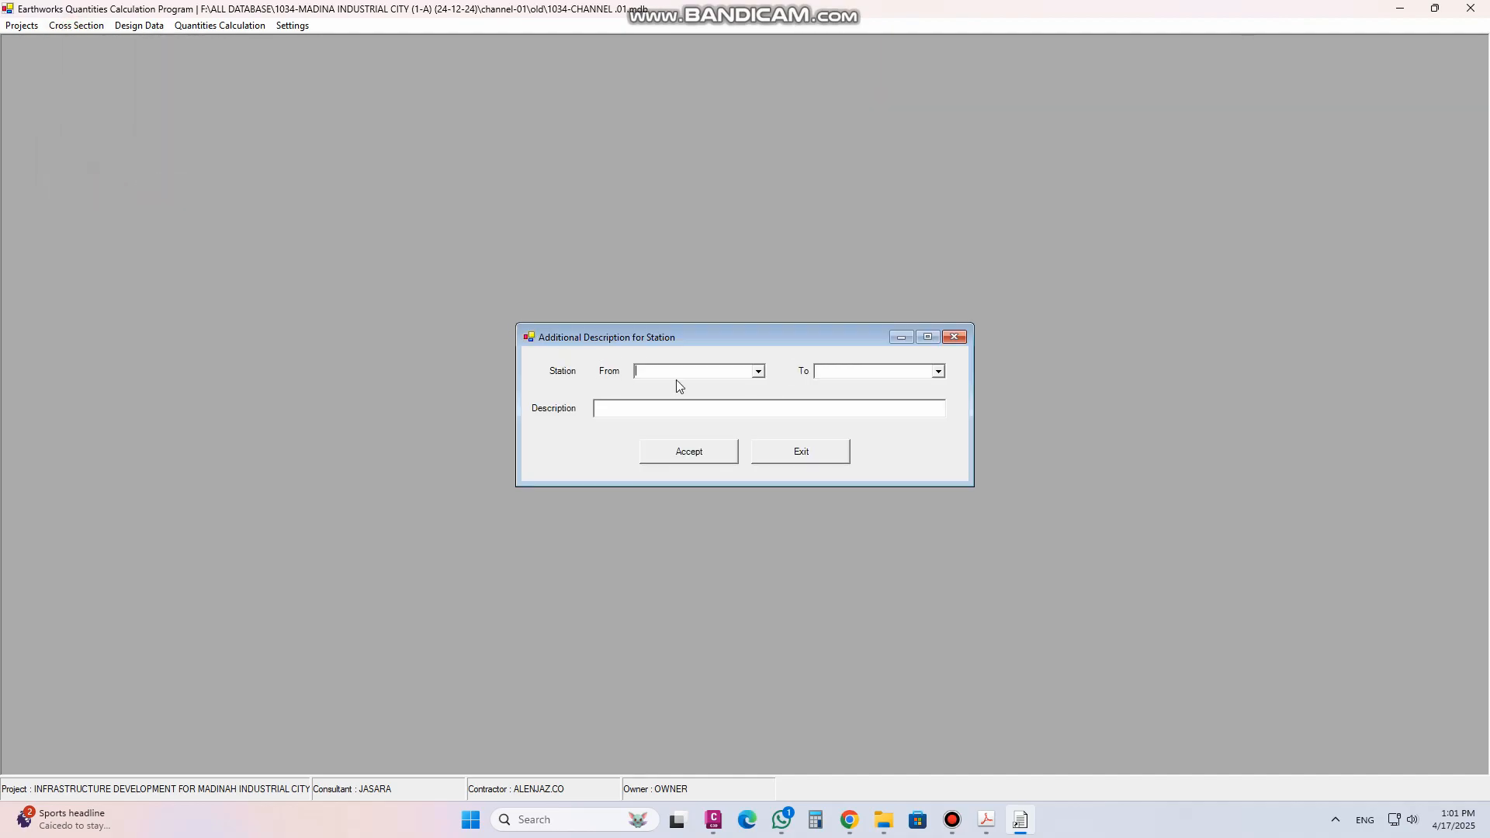
{"action": "left_click", "coordinate": [758, 372]}
{"action": "left_click", "coordinate": [675, 387]}
{"action": "left_click", "coordinate": [938, 372]}
{"action": "left_click", "coordinate": [869, 415]}
{"action": "left_click", "coordinate": [743, 406]}
{"action": "left_click", "coordinate": [658, 460]}
{"action": "left_click", "coordinate": [767, 459]}
{"action": "left_click", "coordinate": [788, 458]}
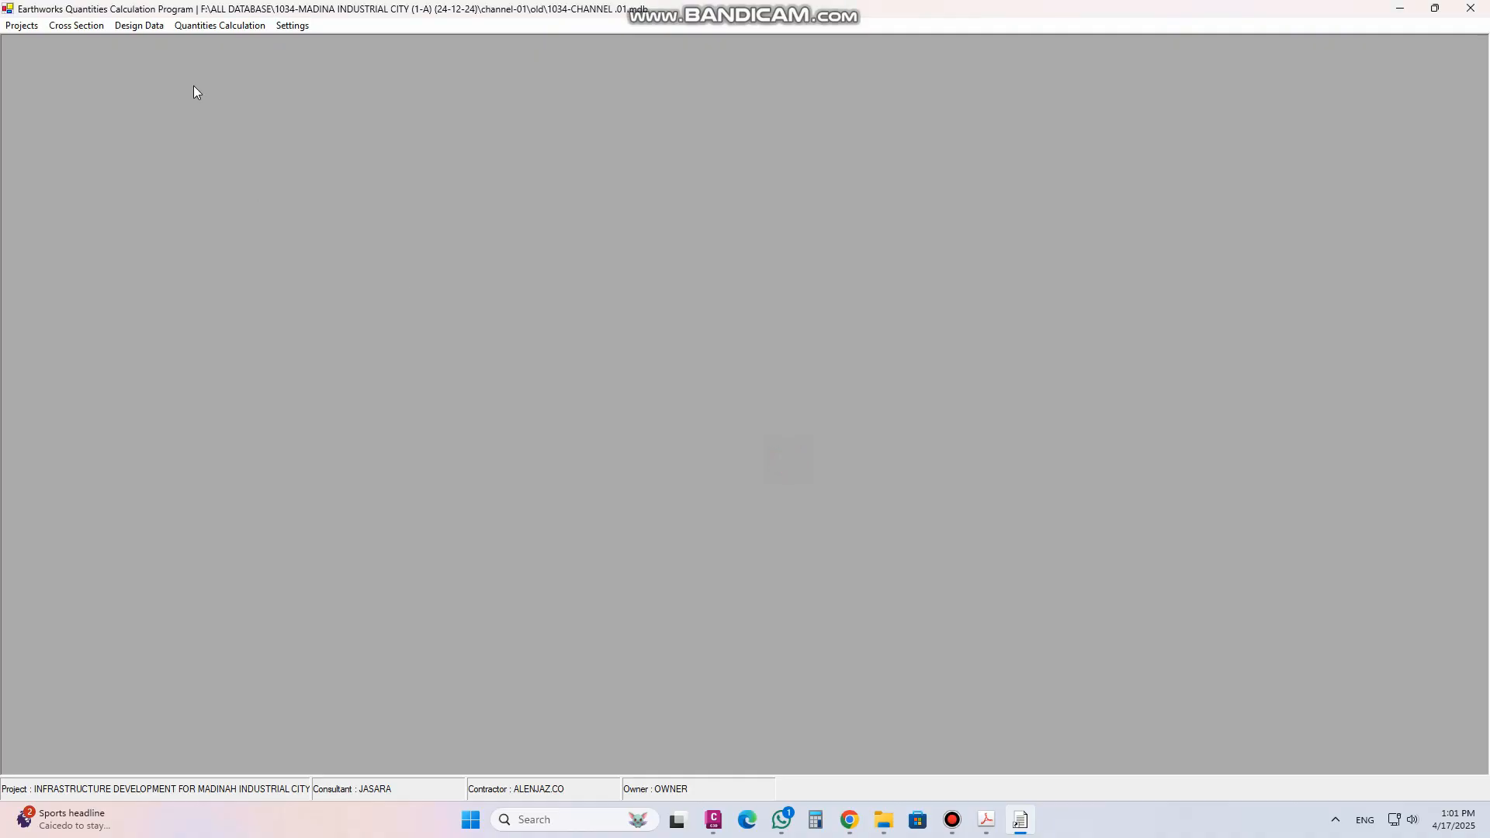
Display the station 0 cross section to check its added description, then close the display window
{"action": "left_click", "coordinate": [76, 25]}
{"action": "left_click", "coordinate": [134, 172]}
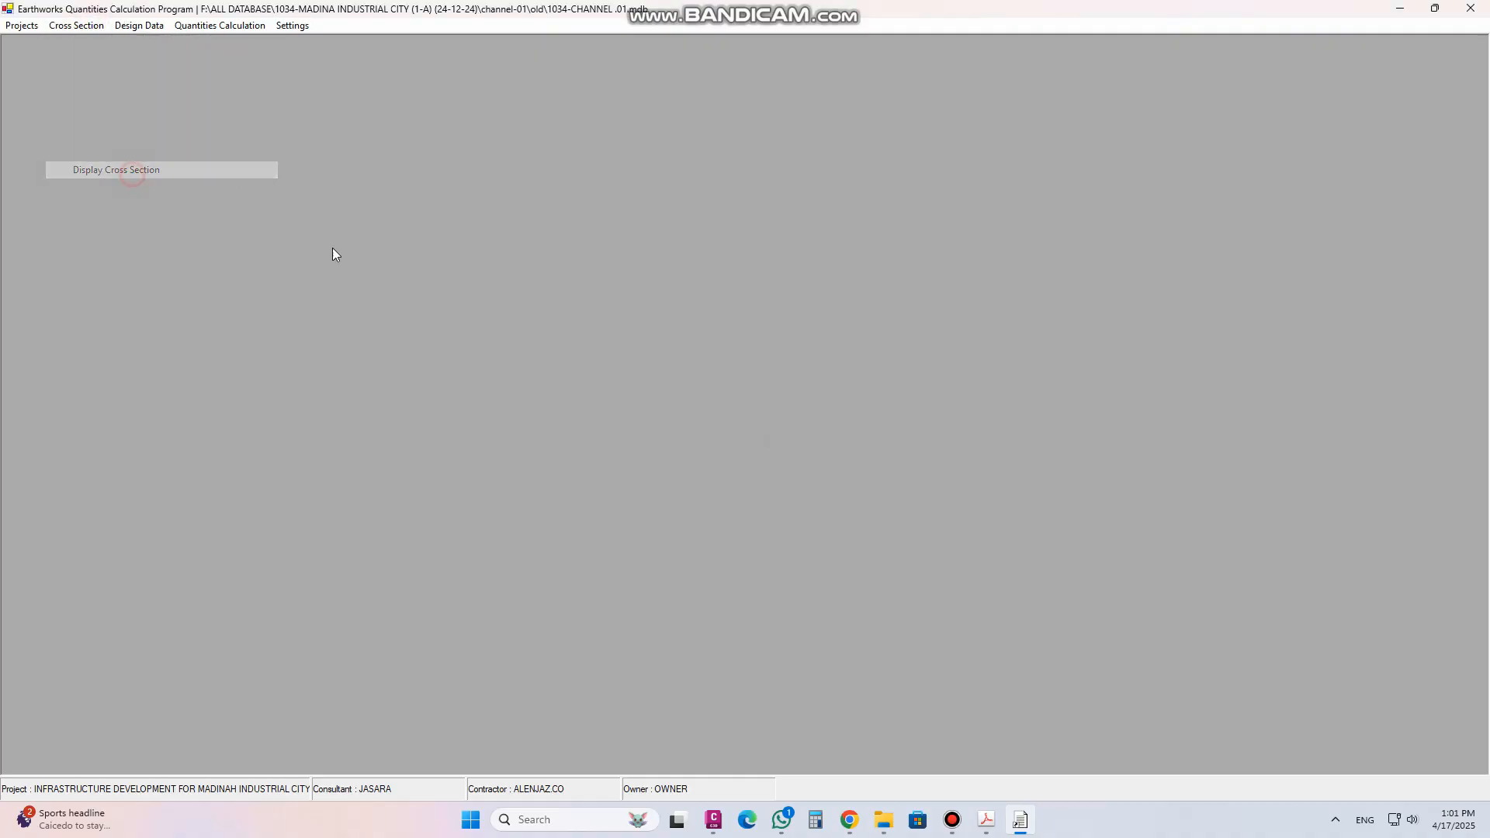
{"action": "left_click_drag", "start_coordinate": [566, 296], "coordinate": [882, 166]}
{"action": "left_click", "coordinate": [768, 195]}
{"action": "left_click", "coordinate": [728, 210]}
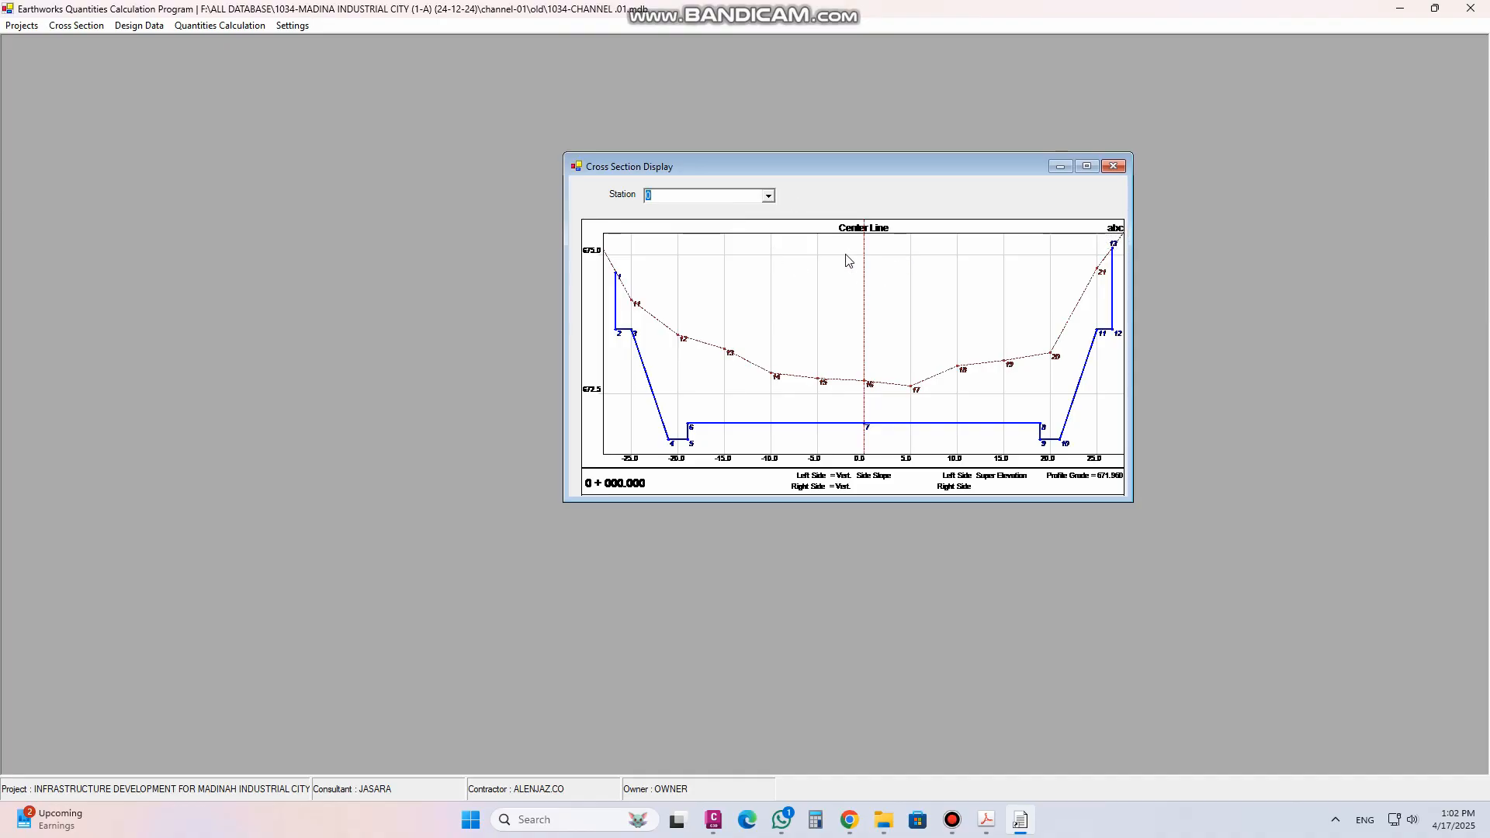
{"action": "left_click", "coordinate": [1114, 167]}
Print-preview the detailed quantities report from station 0 to 100, maximise the preview, then close it and the dialog
{"action": "left_click", "coordinate": [191, 25]}
{"action": "left_click", "coordinate": [210, 61]}
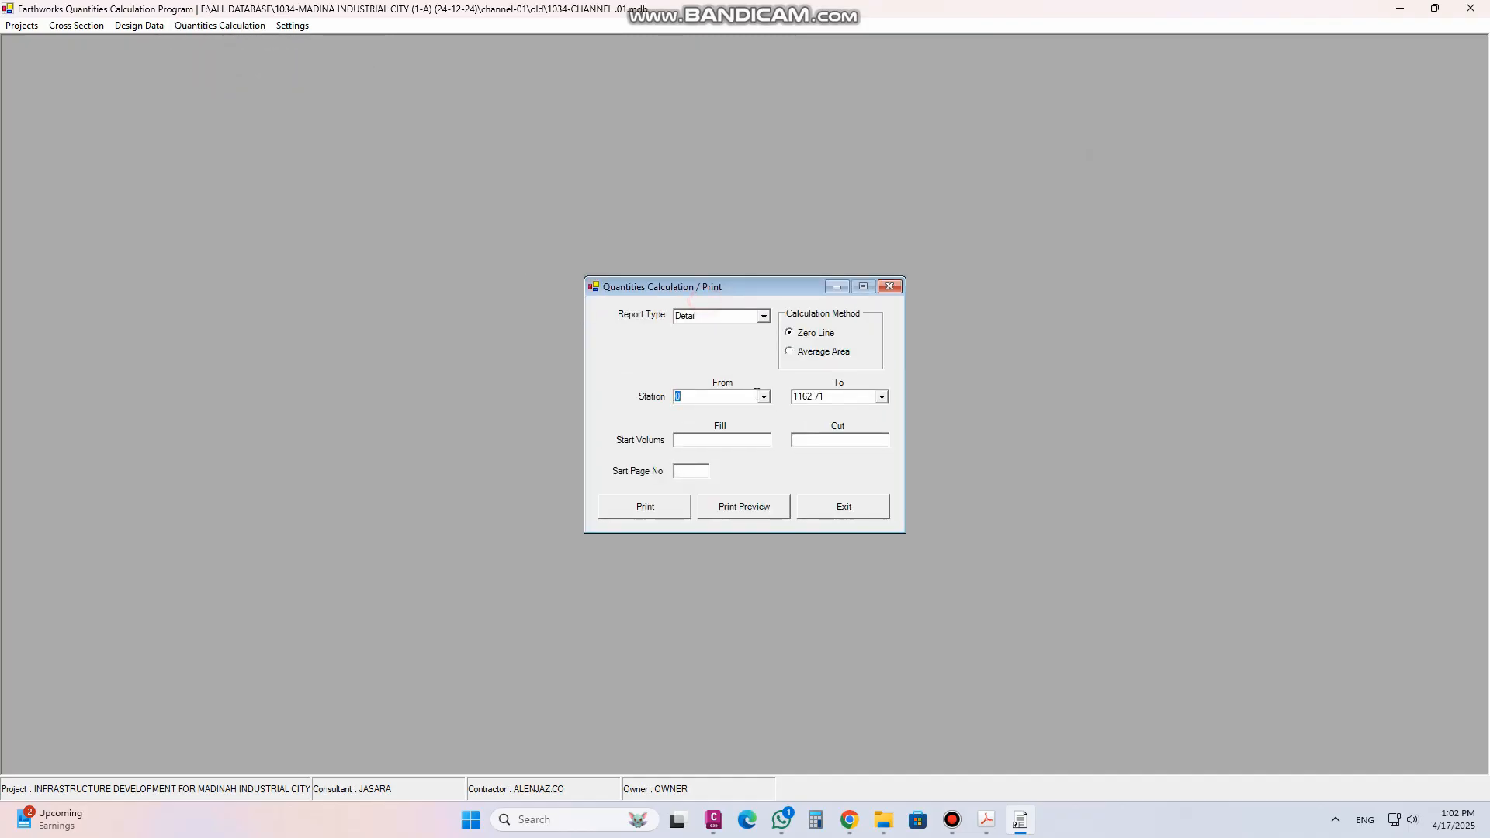
{"action": "left_click", "coordinate": [876, 399]}
{"action": "scroll", "coordinate": [885, 465], "scroll_direction": "up", "scroll_amount": 15}
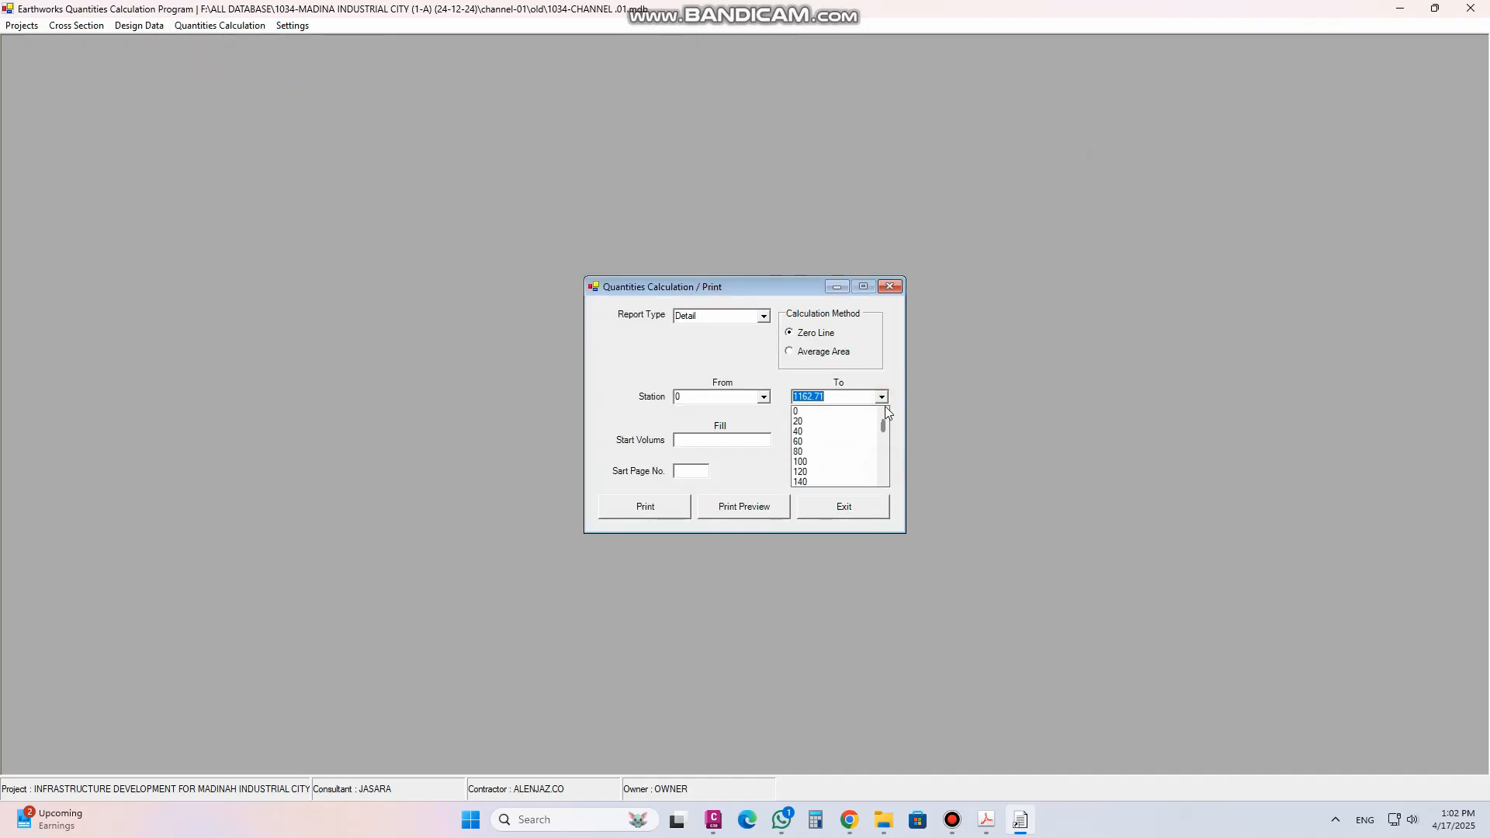
{"action": "left_click", "coordinate": [840, 462]}
{"action": "left_click", "coordinate": [765, 509]}
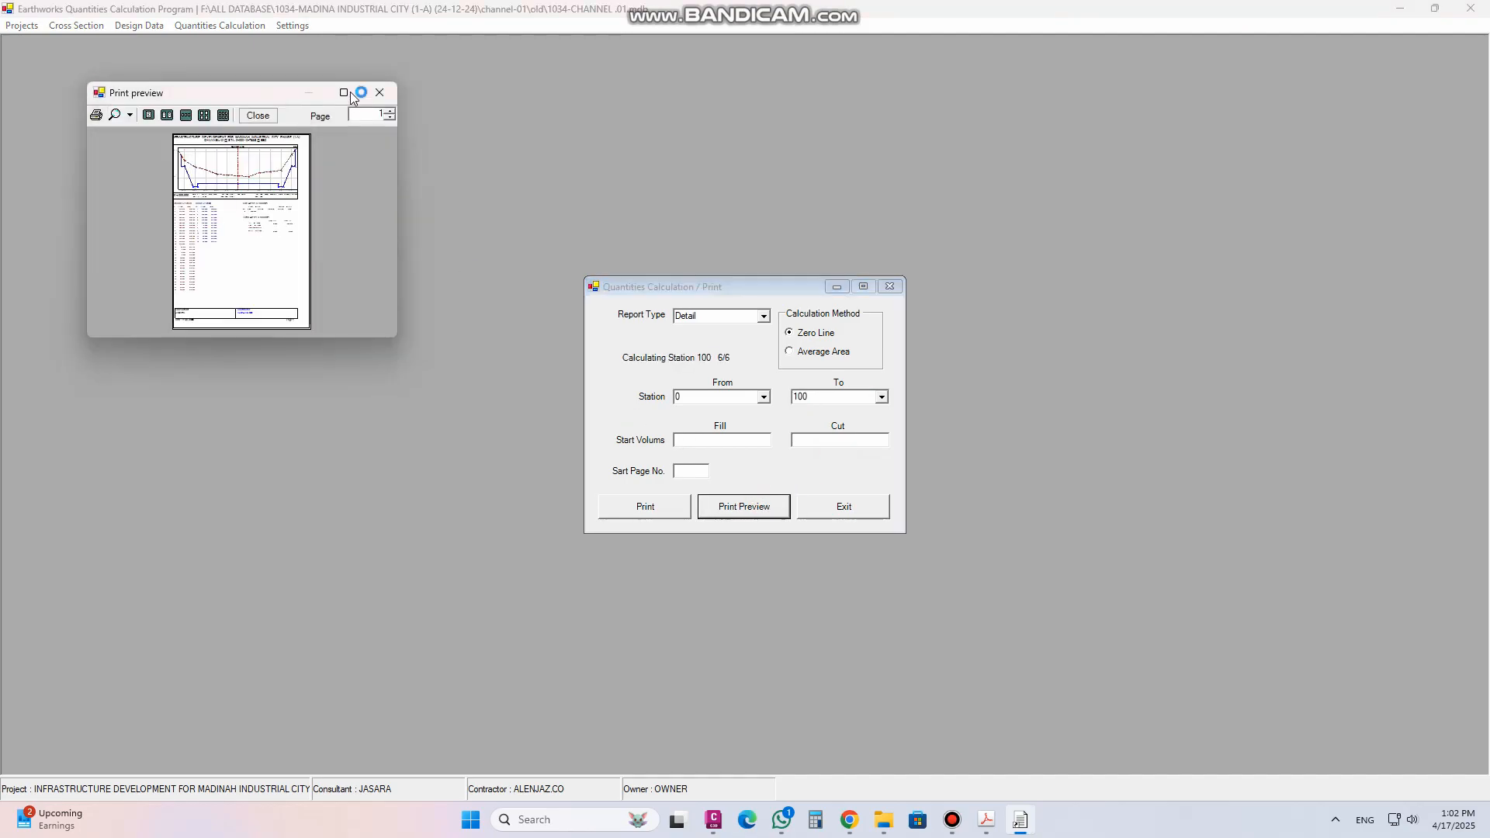
{"action": "left_click", "coordinate": [345, 92]}
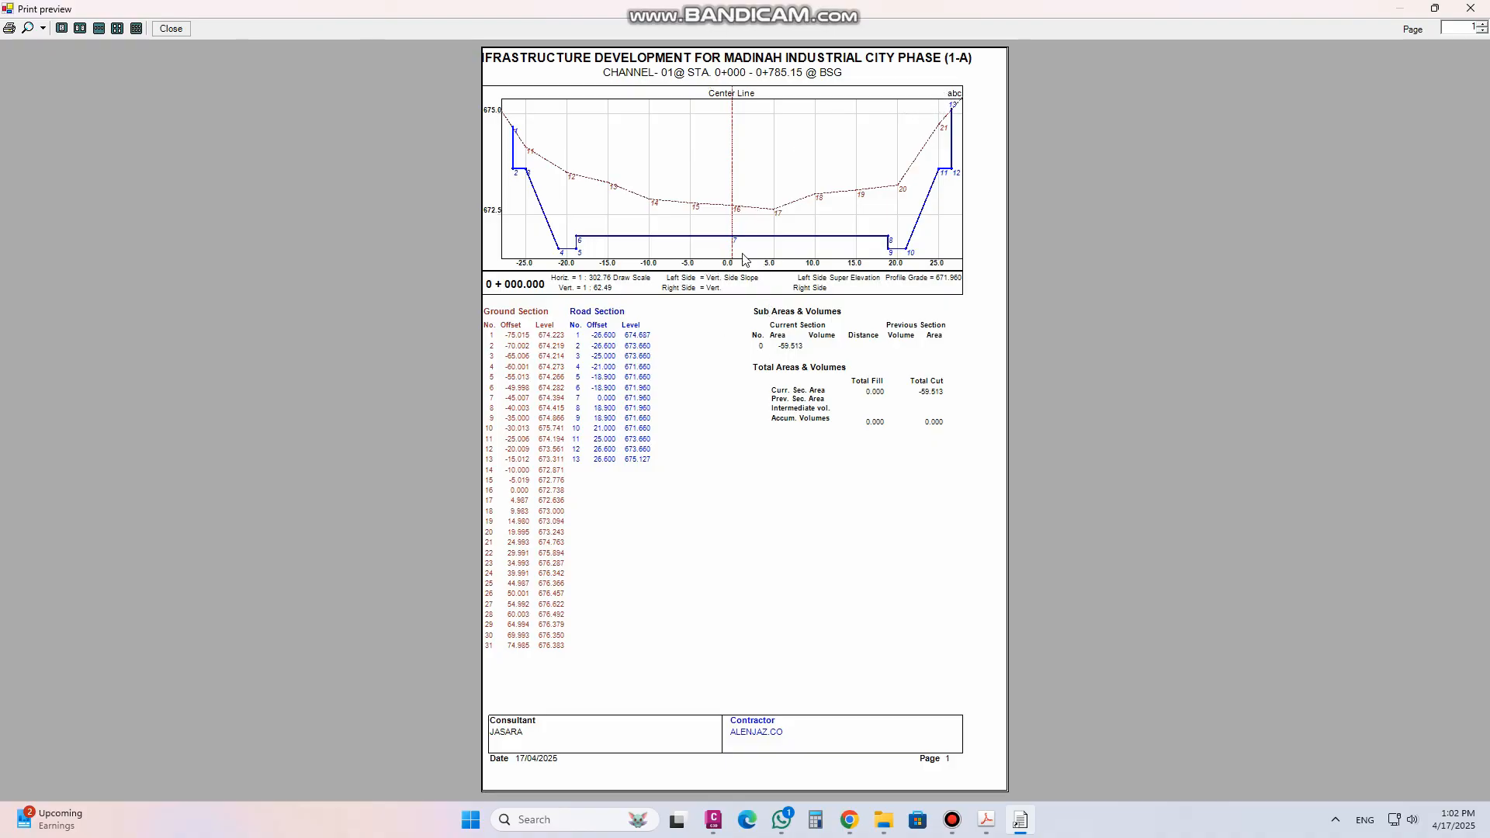
{"action": "left_click", "coordinate": [171, 28]}
{"action": "left_click", "coordinate": [891, 287]}
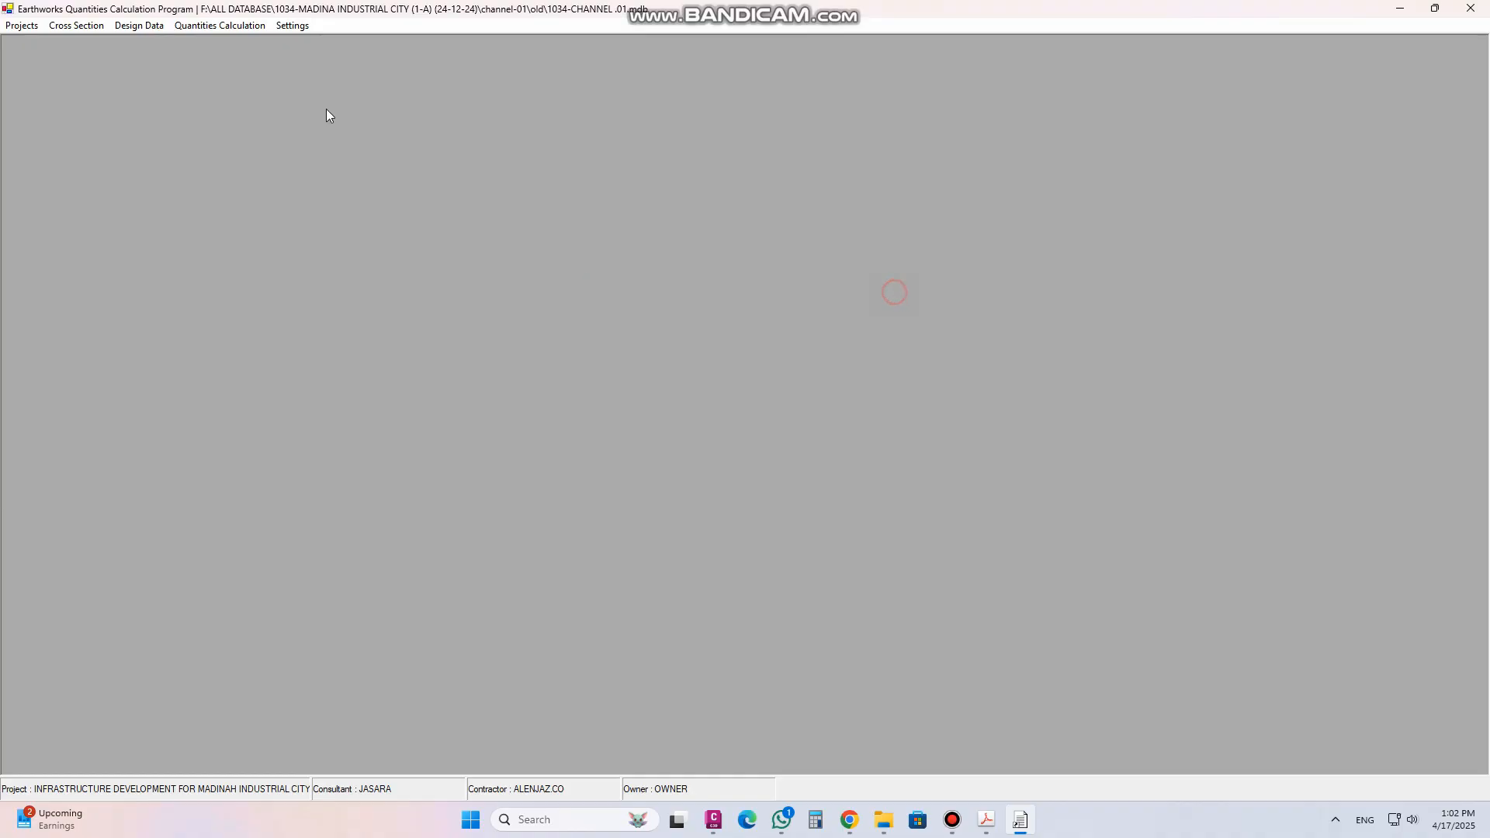
Open the additional station description dialog
{"action": "left_click", "coordinate": [84, 26]}
{"action": "left_click", "coordinate": [115, 189]}
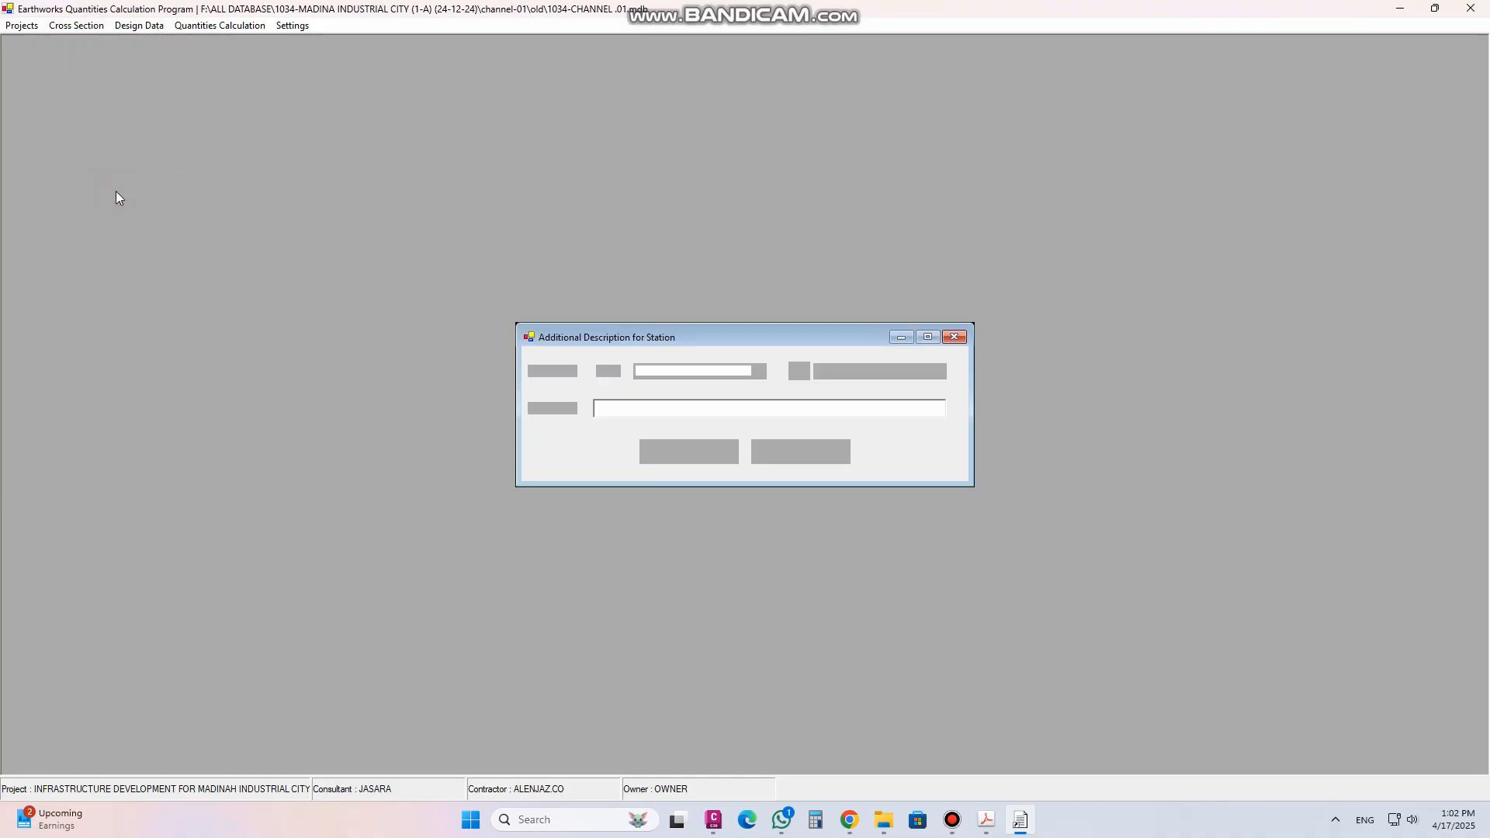